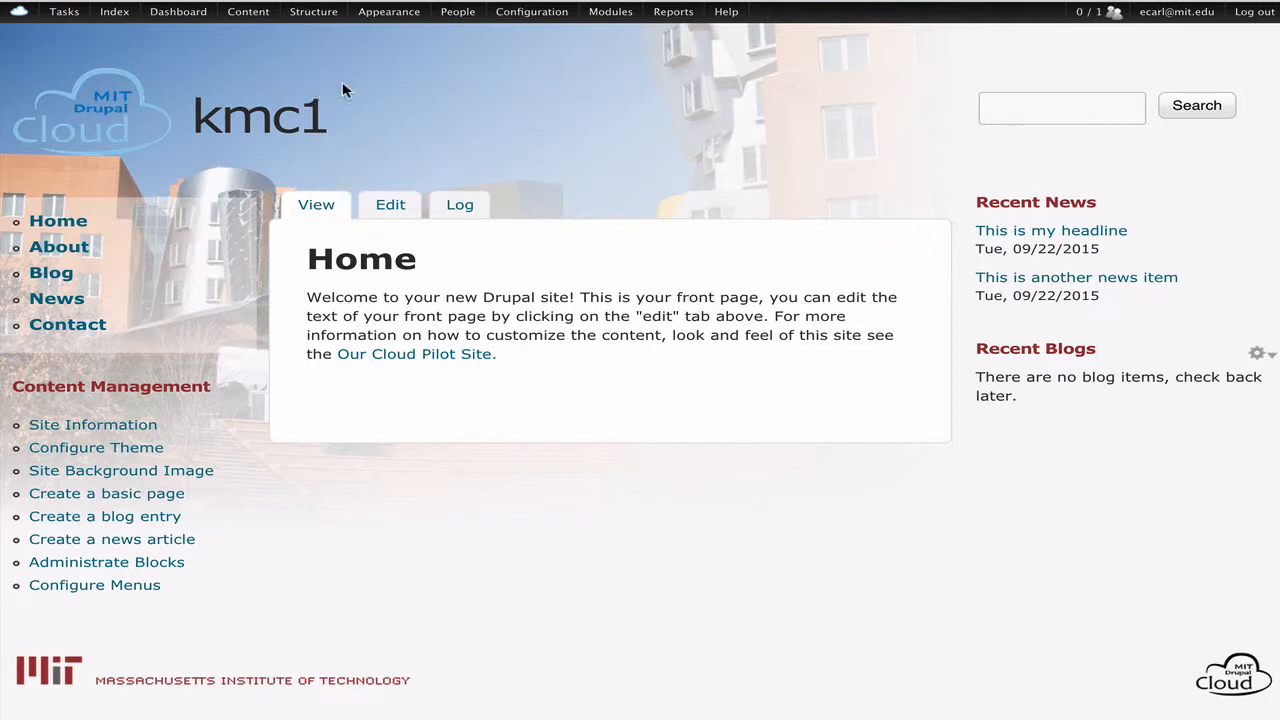
Step: Change the site name to "My Sandbox for Drupal Cloud", save the configuration, and reload the home page
click(543, 15)
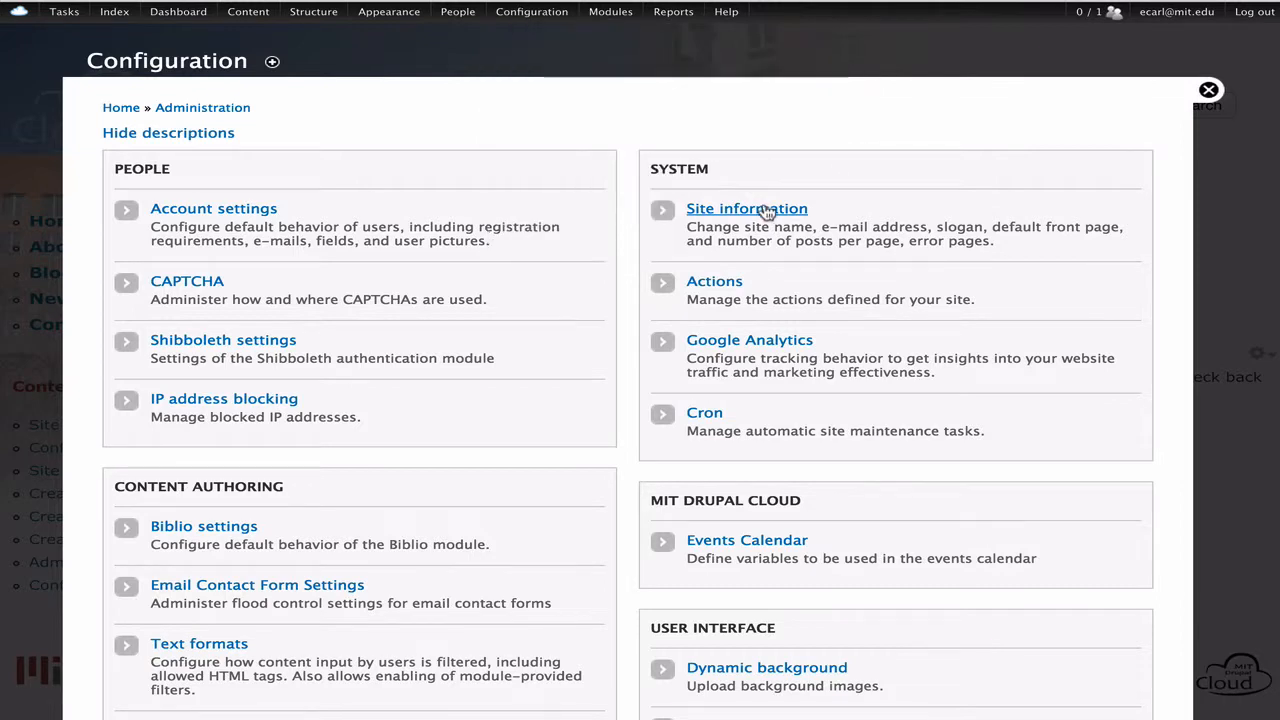
click(766, 210)
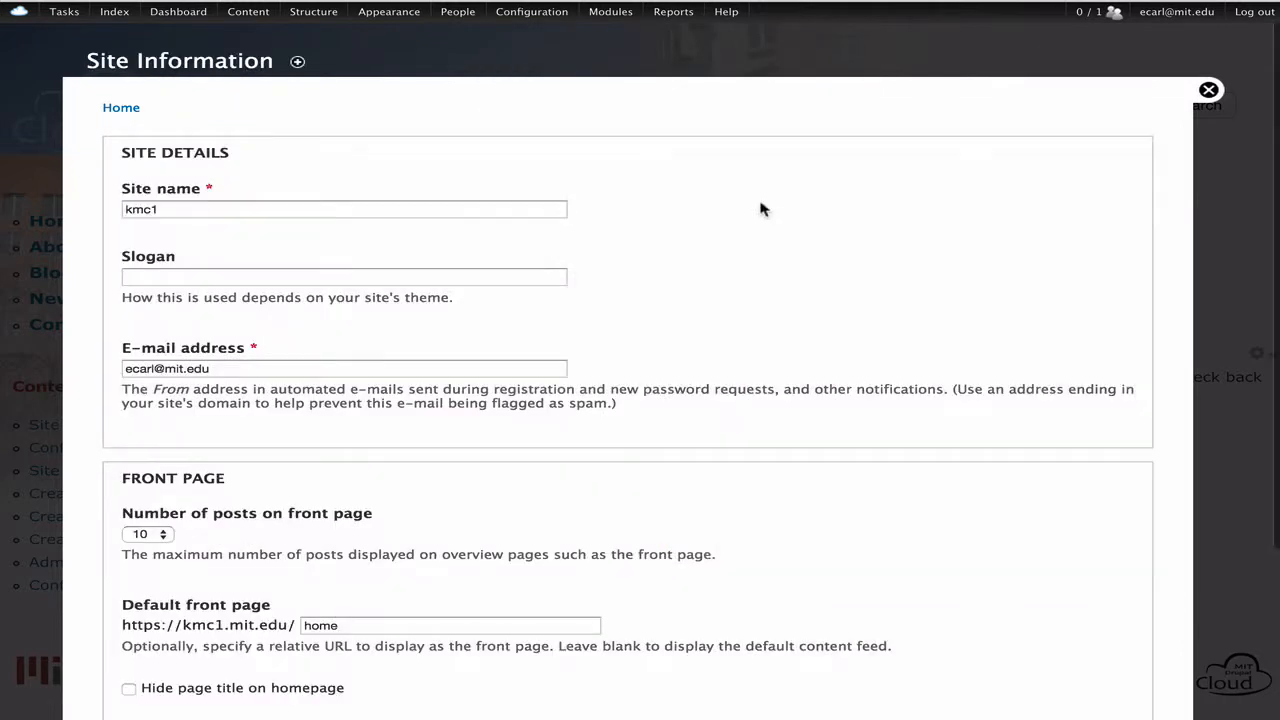
double_click(181, 209)
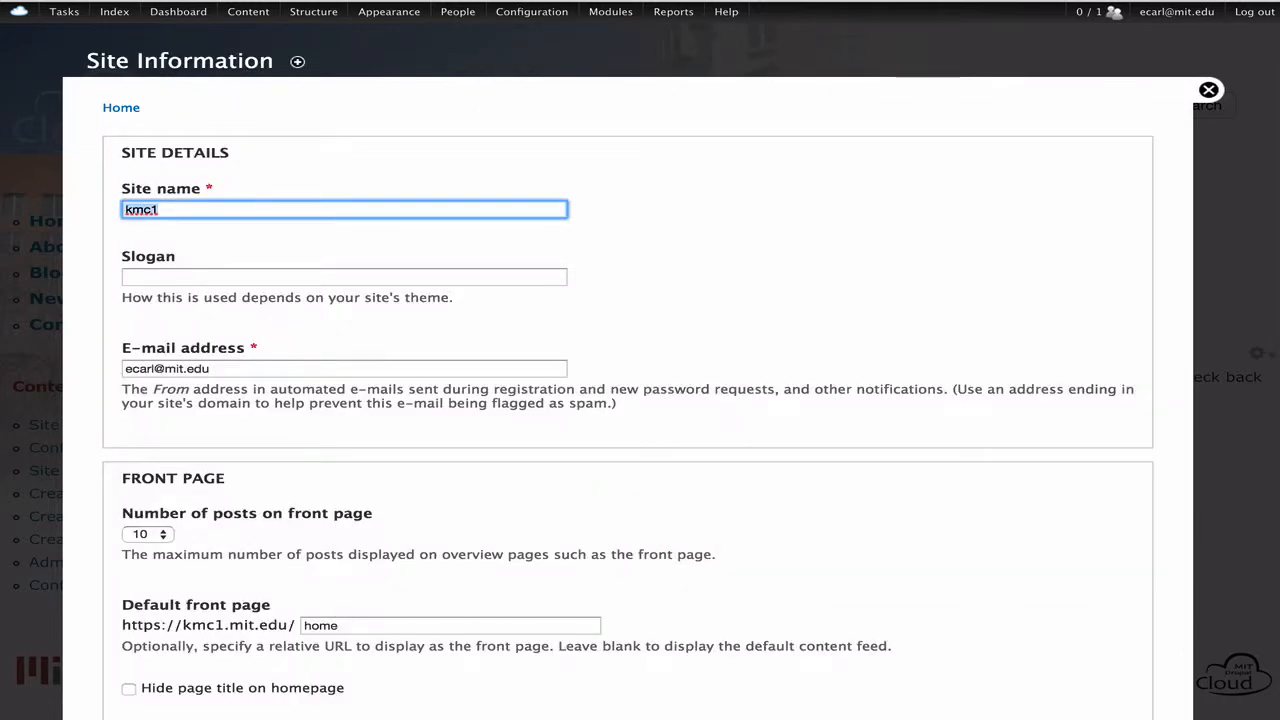
text(My Sandbox for Drupal Cloud)
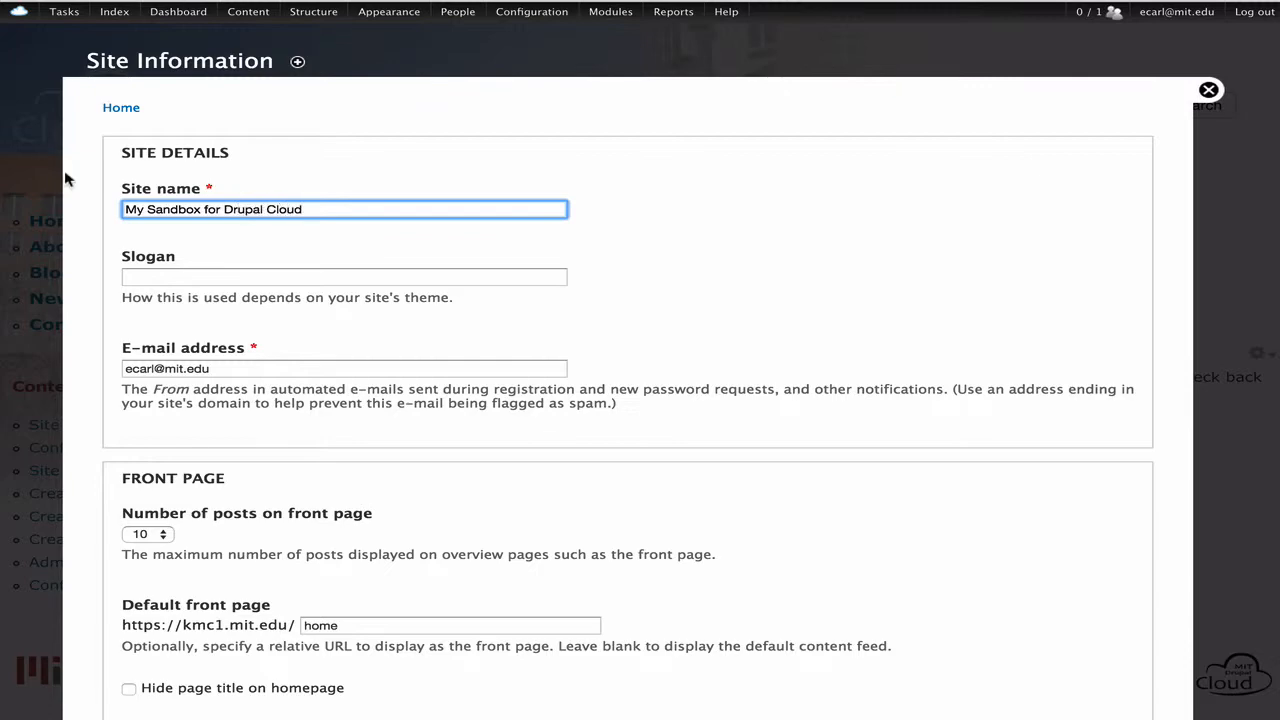
scroll(66, 178, down, 5)
click(209, 695)
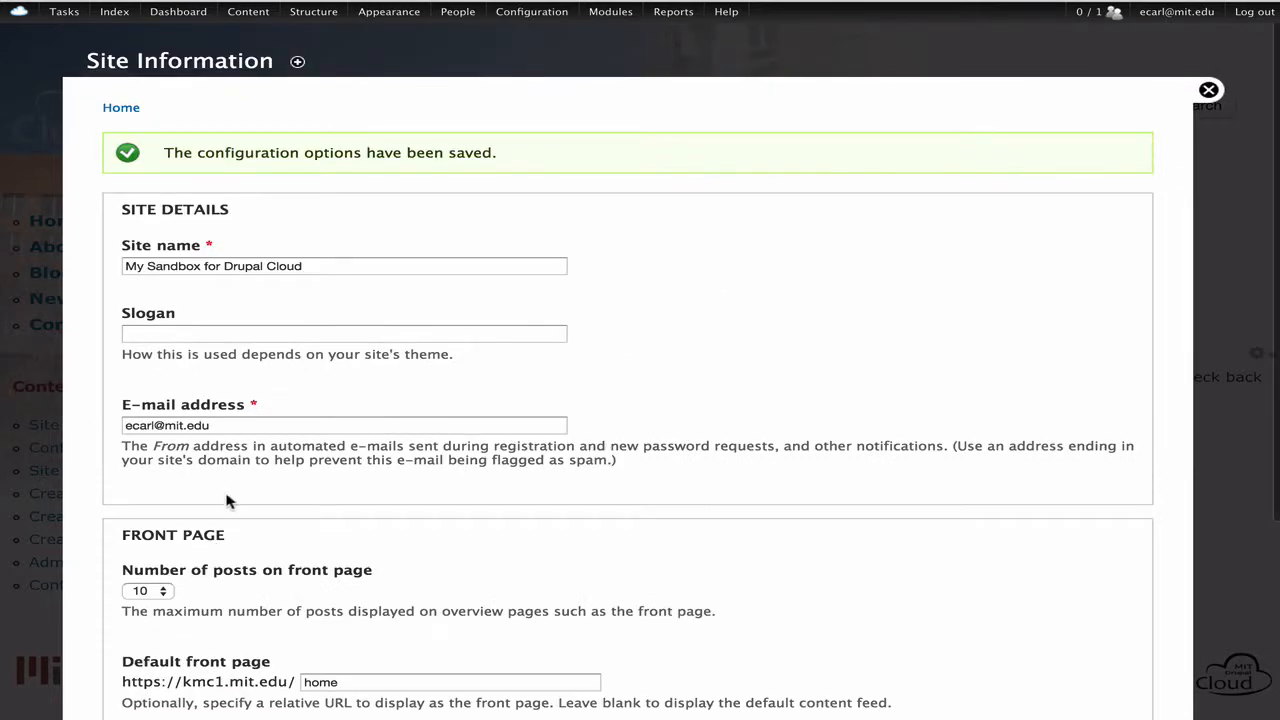
click(118, 110)
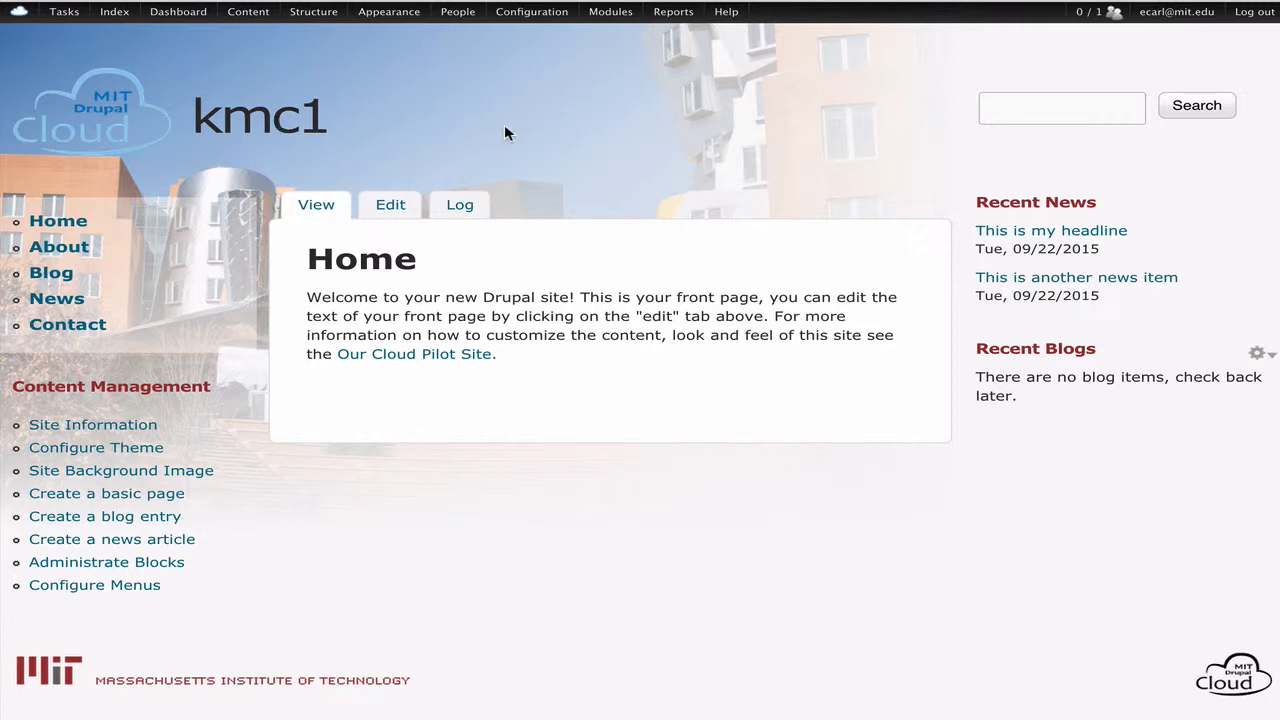
key(super+r)
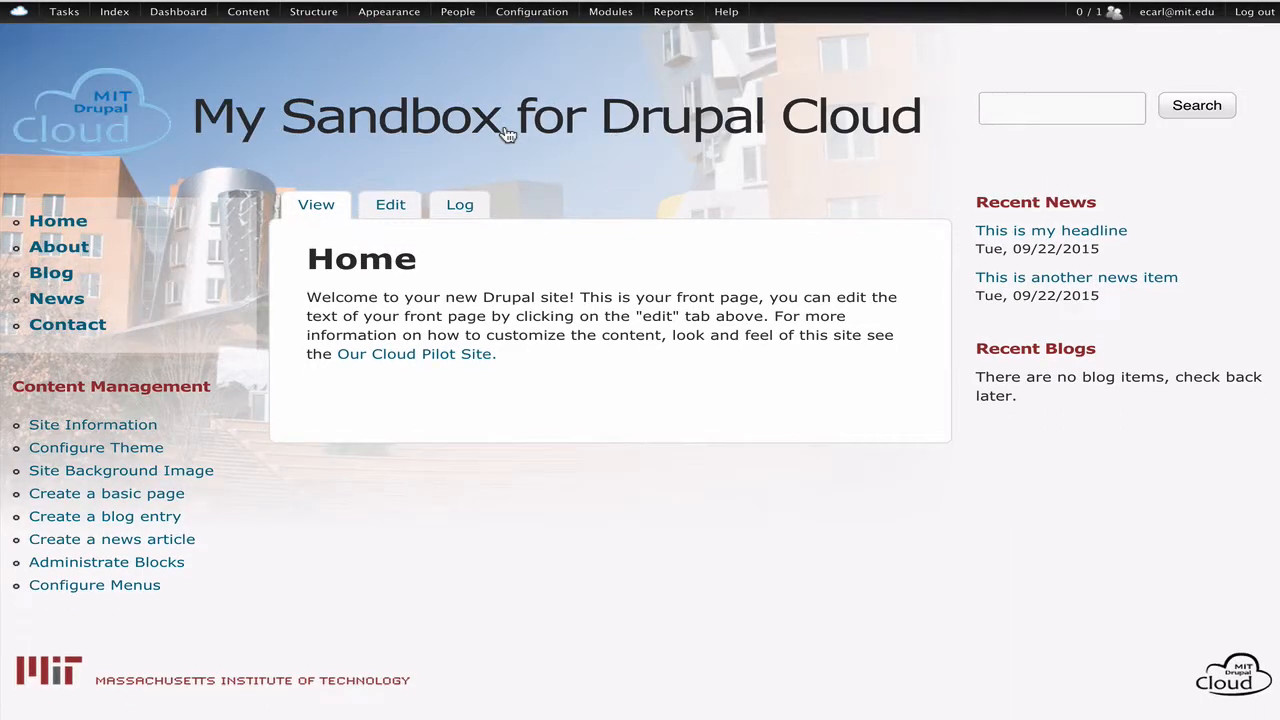
Step: Start a new content type named "Project" with the description "Add a new project to the site."
mouse_move(152, 10)
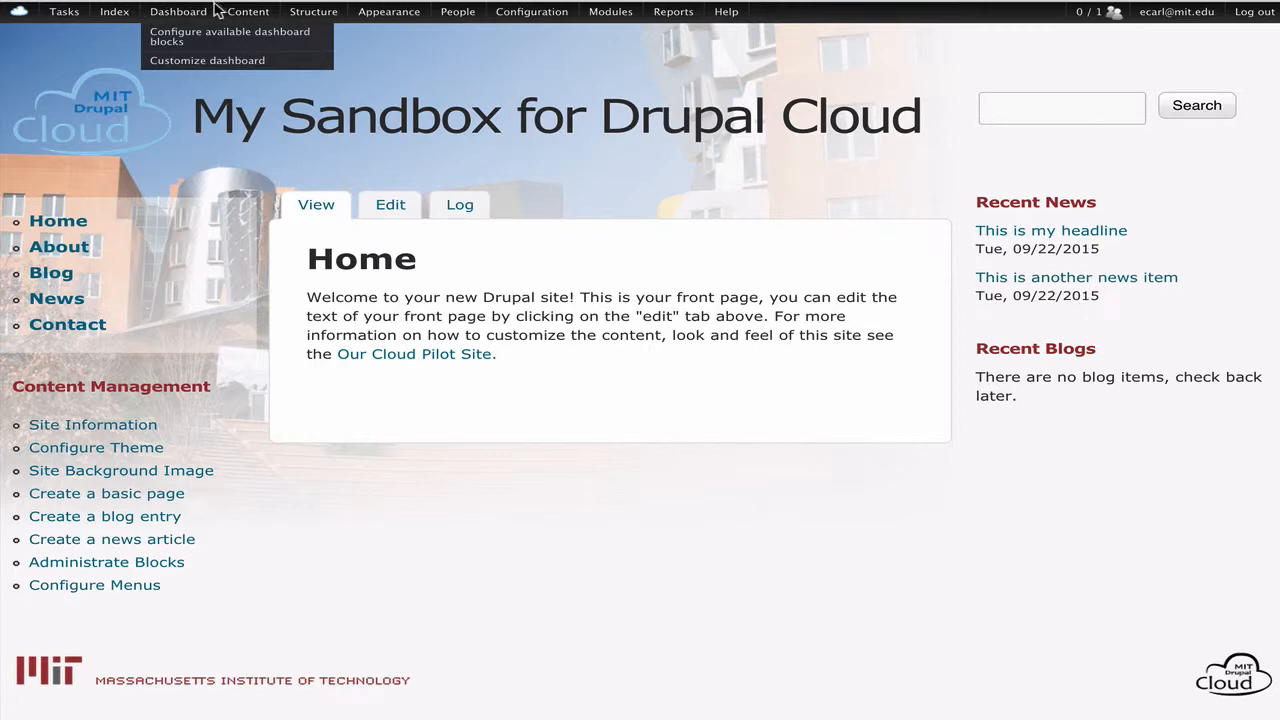
mouse_move(315, 21)
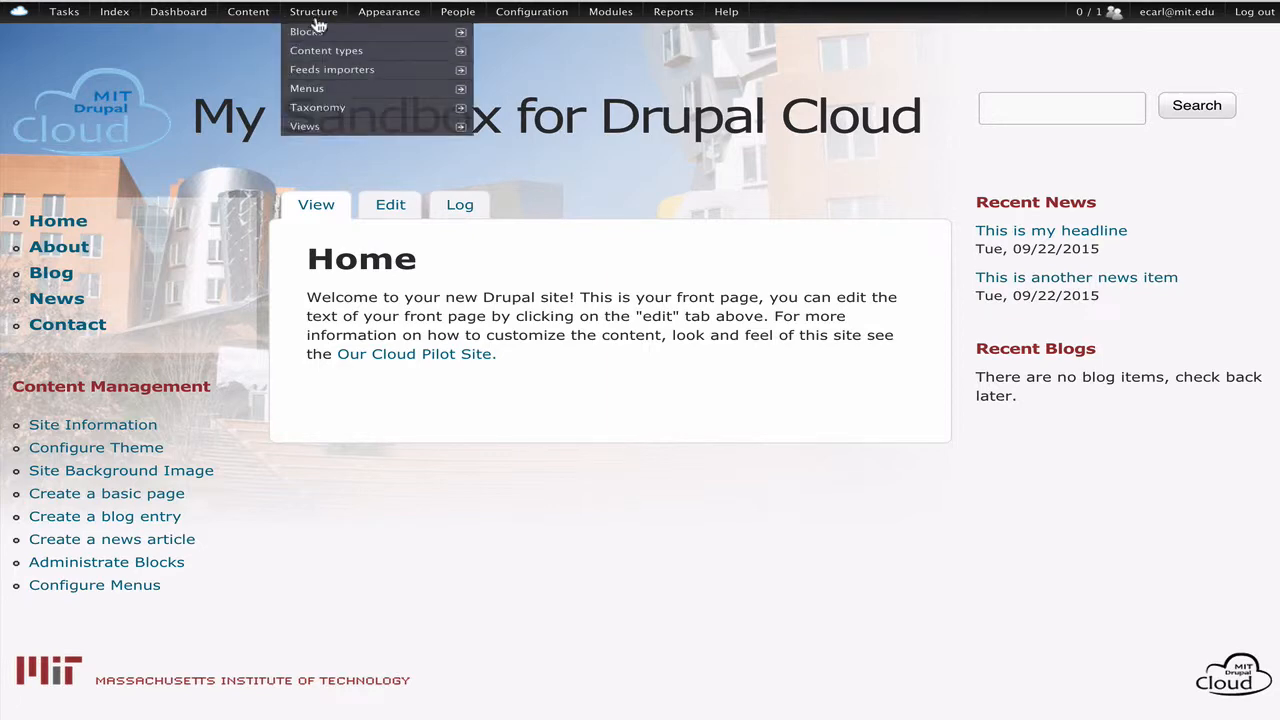
click(314, 50)
mouse_move(312, 70)
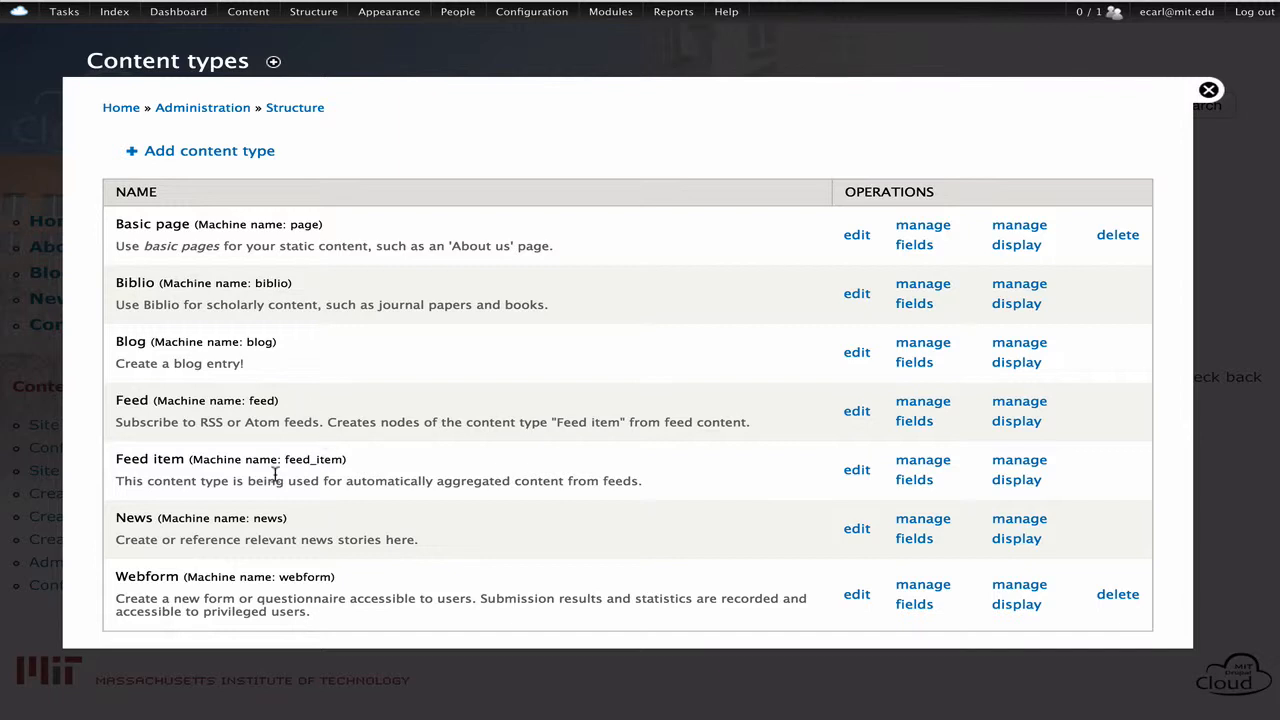
click(255, 156)
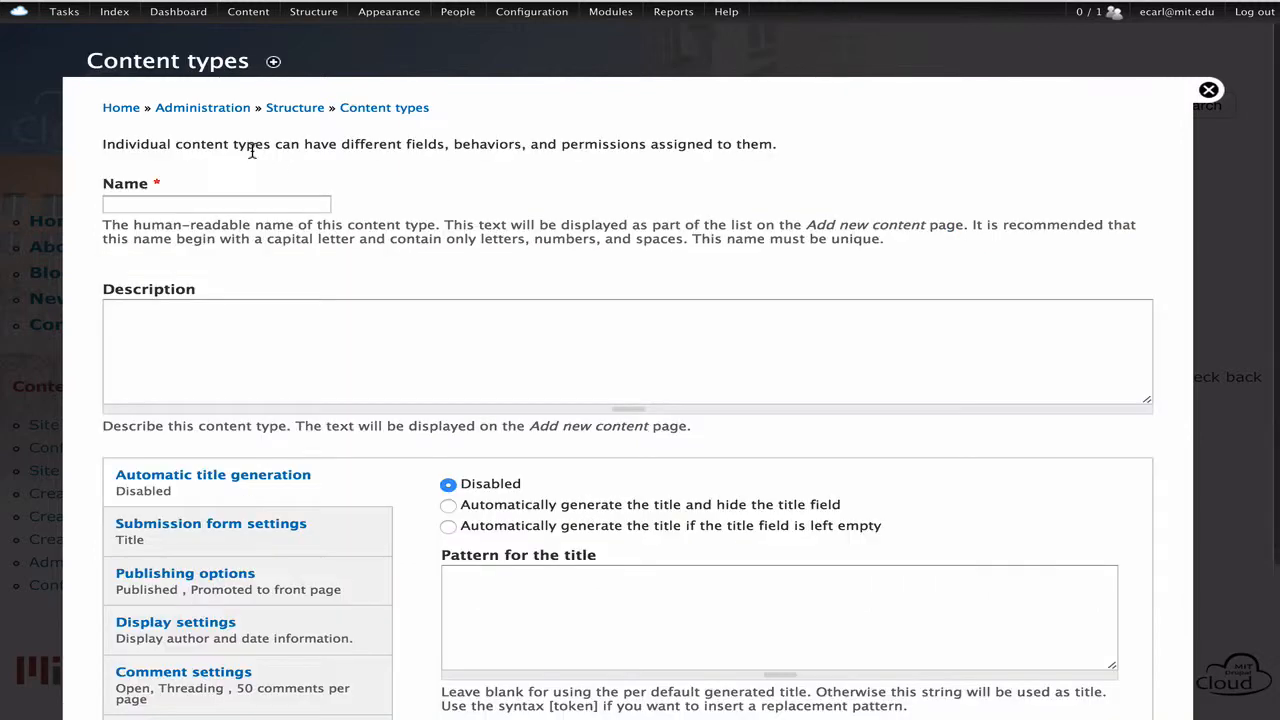
click(168, 203)
text(Project)
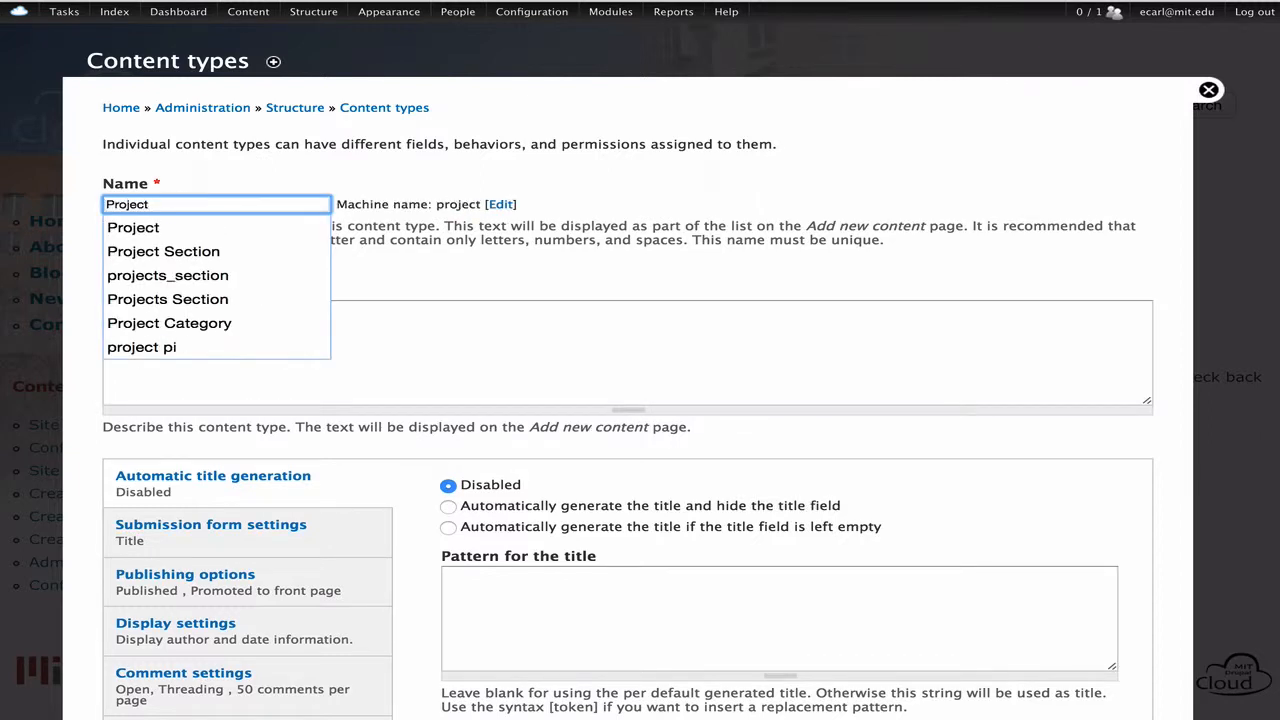
click(521, 330)
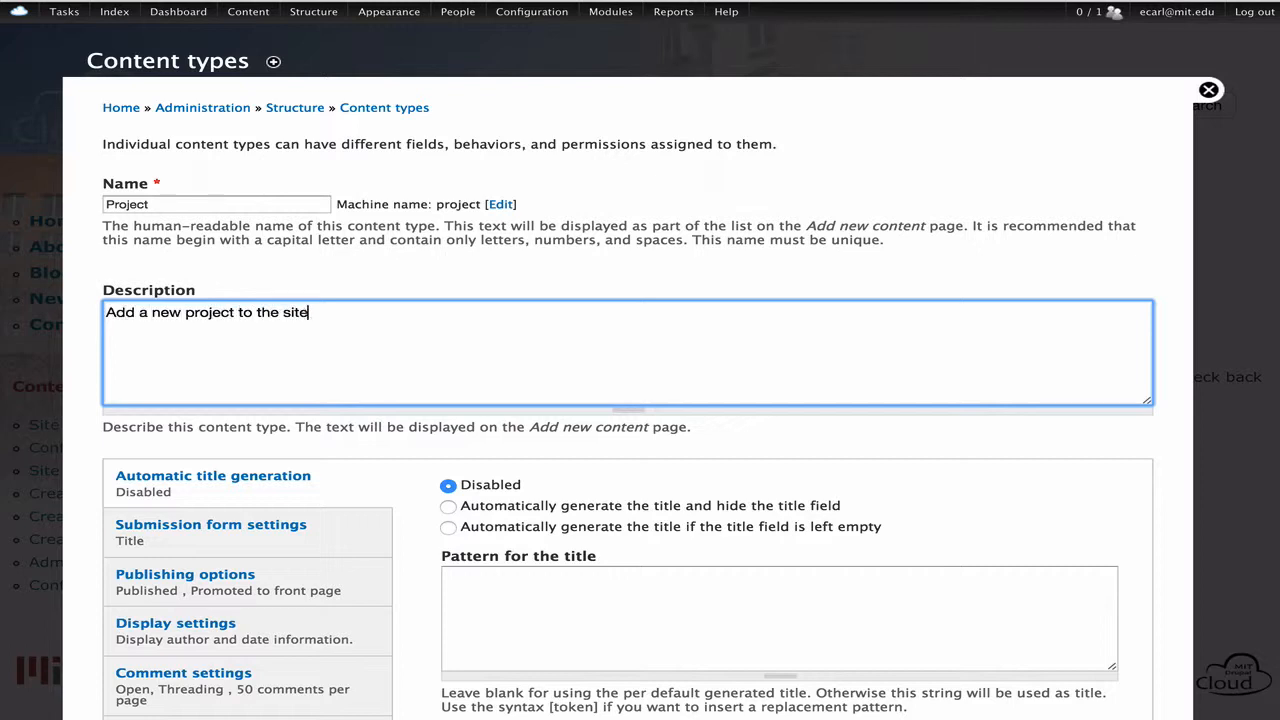
Step: Turn off front page promotion and the author and date display for the Project content type
click(314, 590)
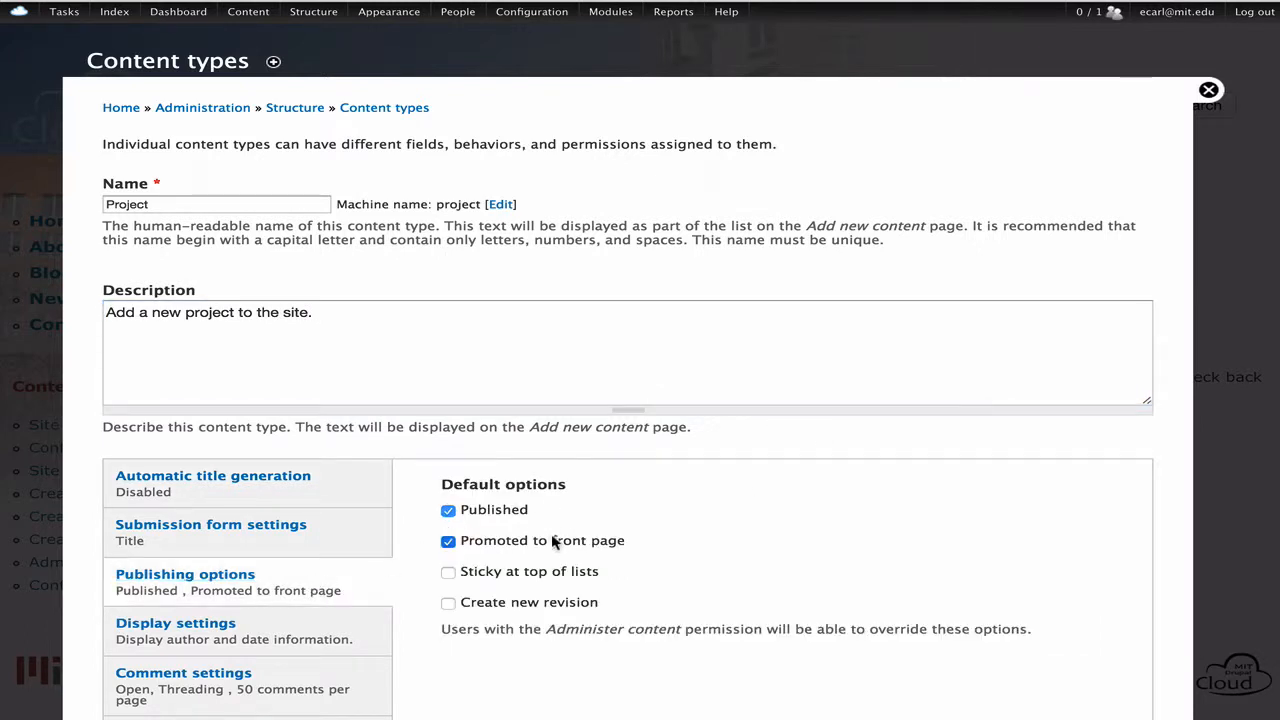
click(551, 538)
scroll(550, 550, down, 3)
click(320, 488)
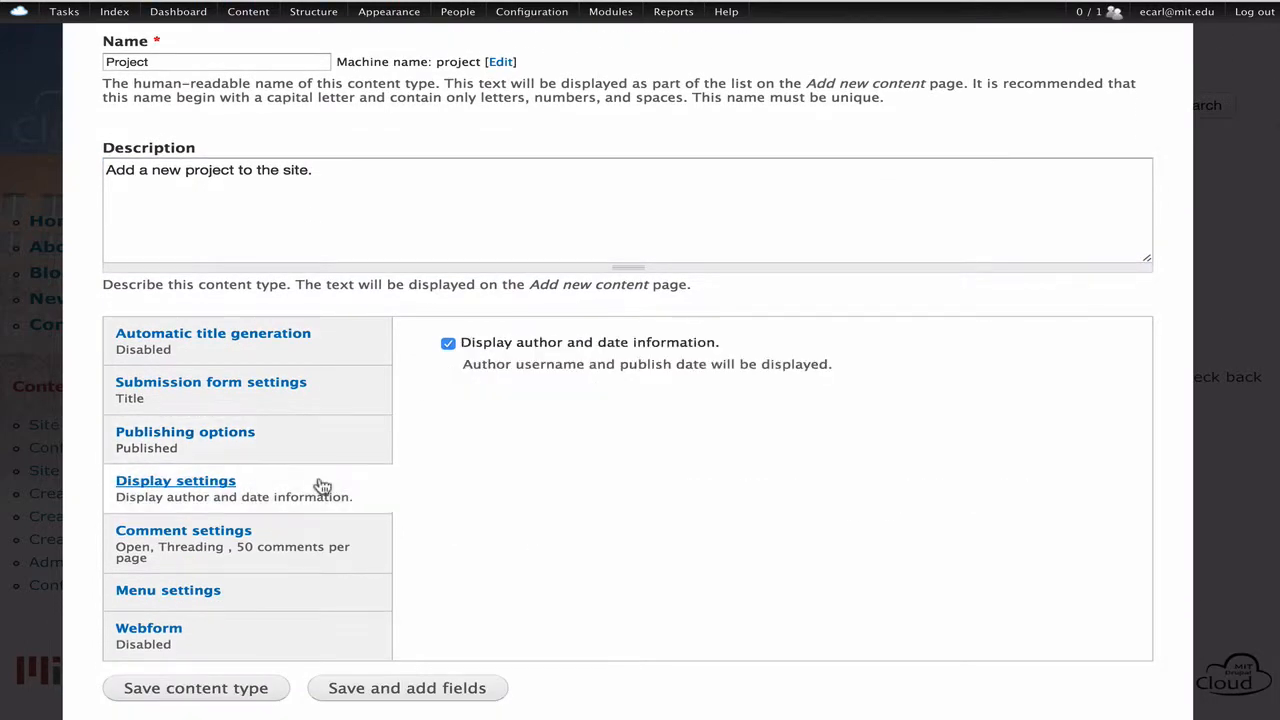
click(540, 348)
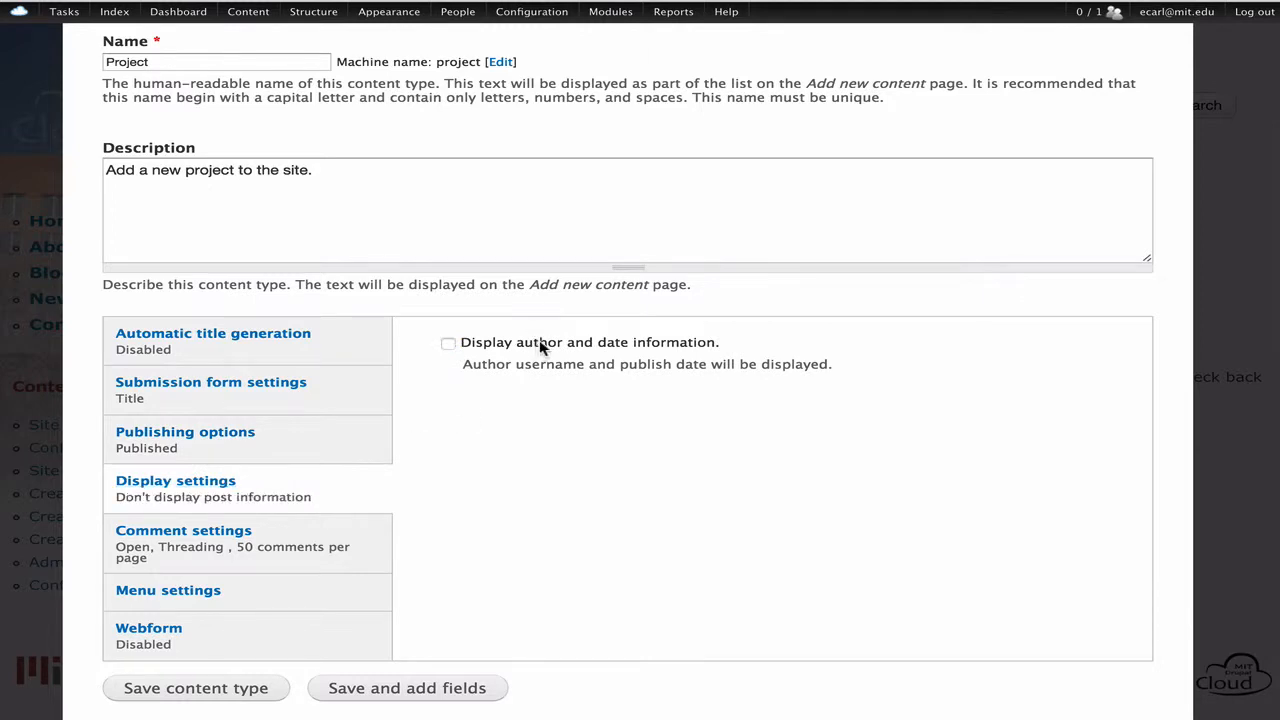
Step: Set the default comment setting for new Project content to Closed, then save the content type and continue to its fields
click(278, 538)
click(490, 363)
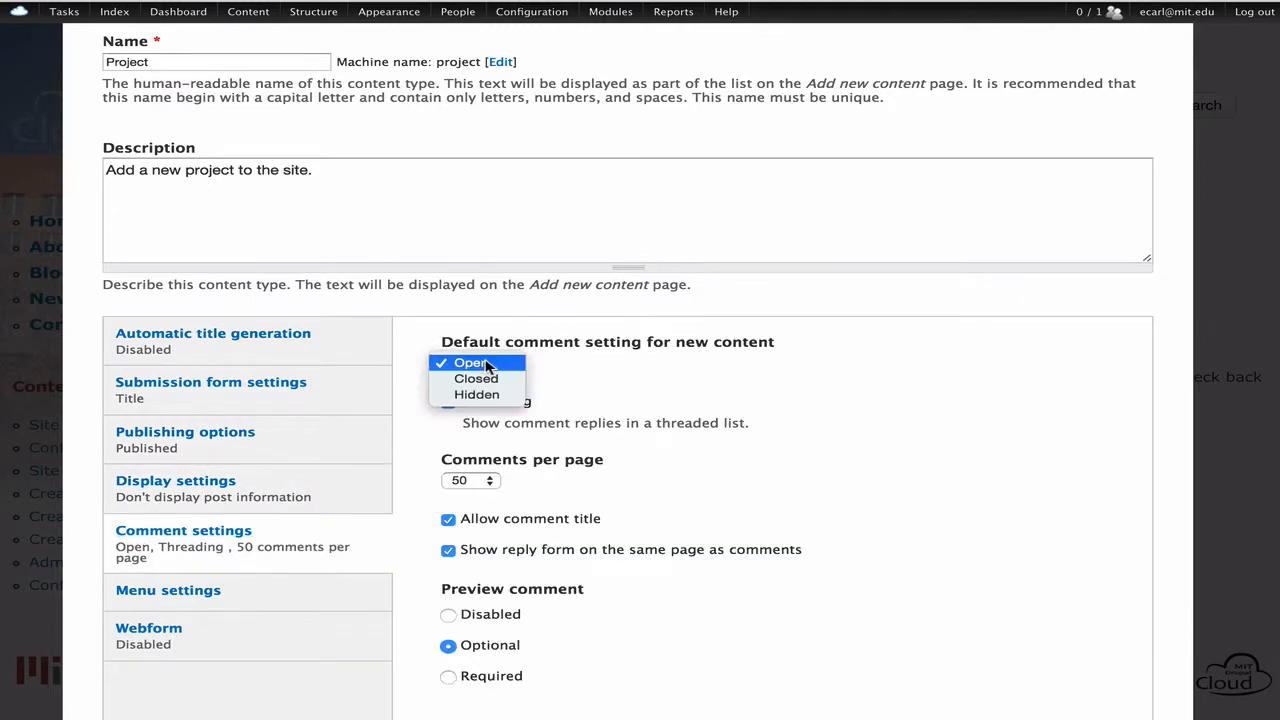
click(486, 383)
click(238, 590)
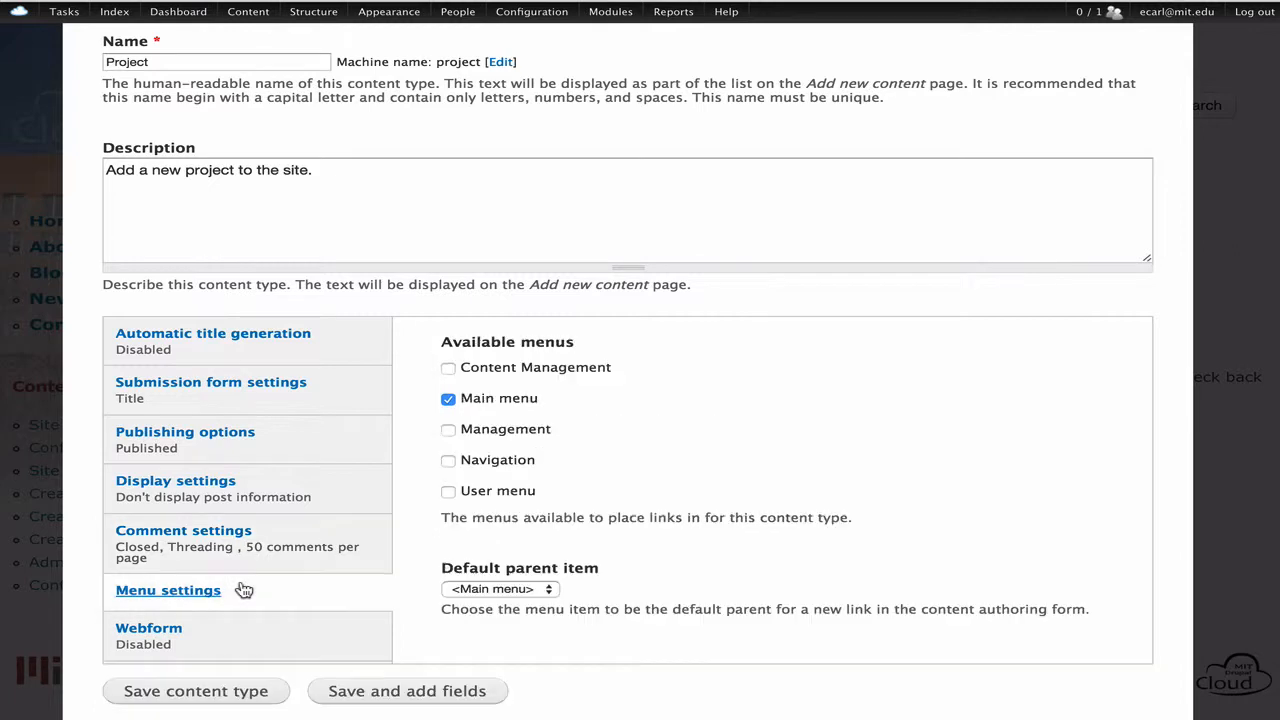
click(402, 697)
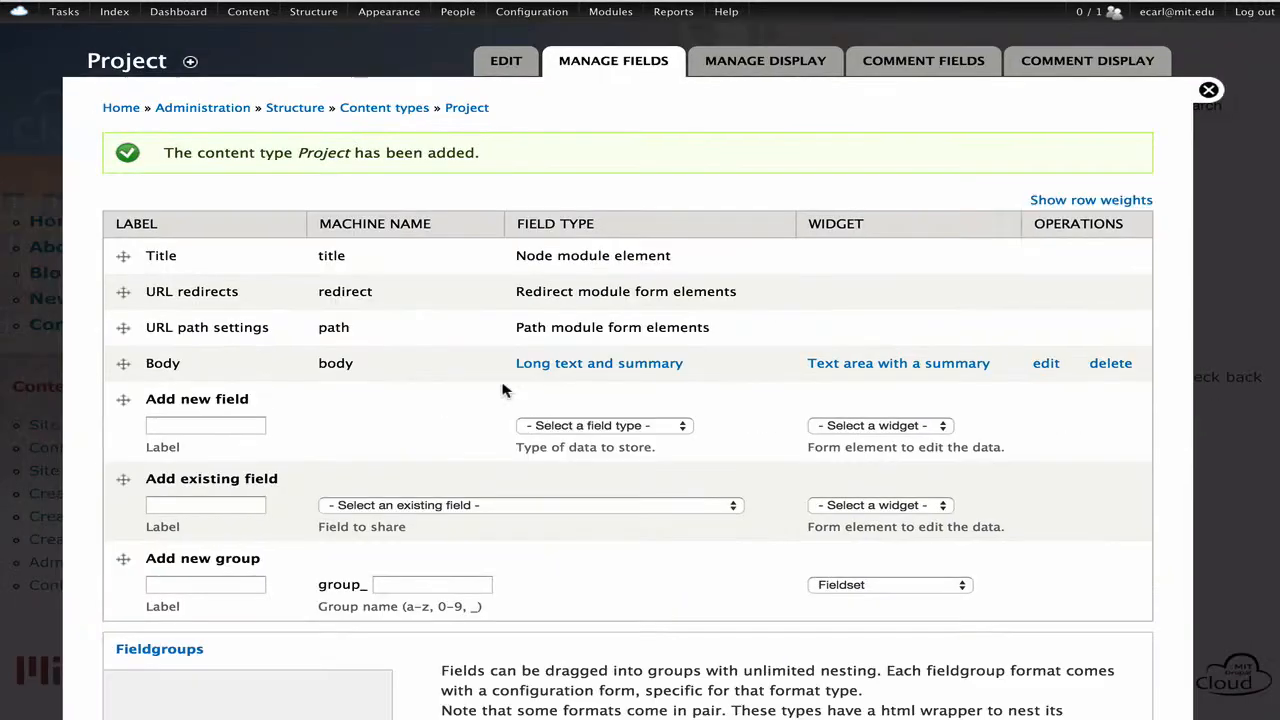
Step: Relabel the Project type's Body field as "Abstract", set it to 15 rows, and save the field settings
click(1046, 365)
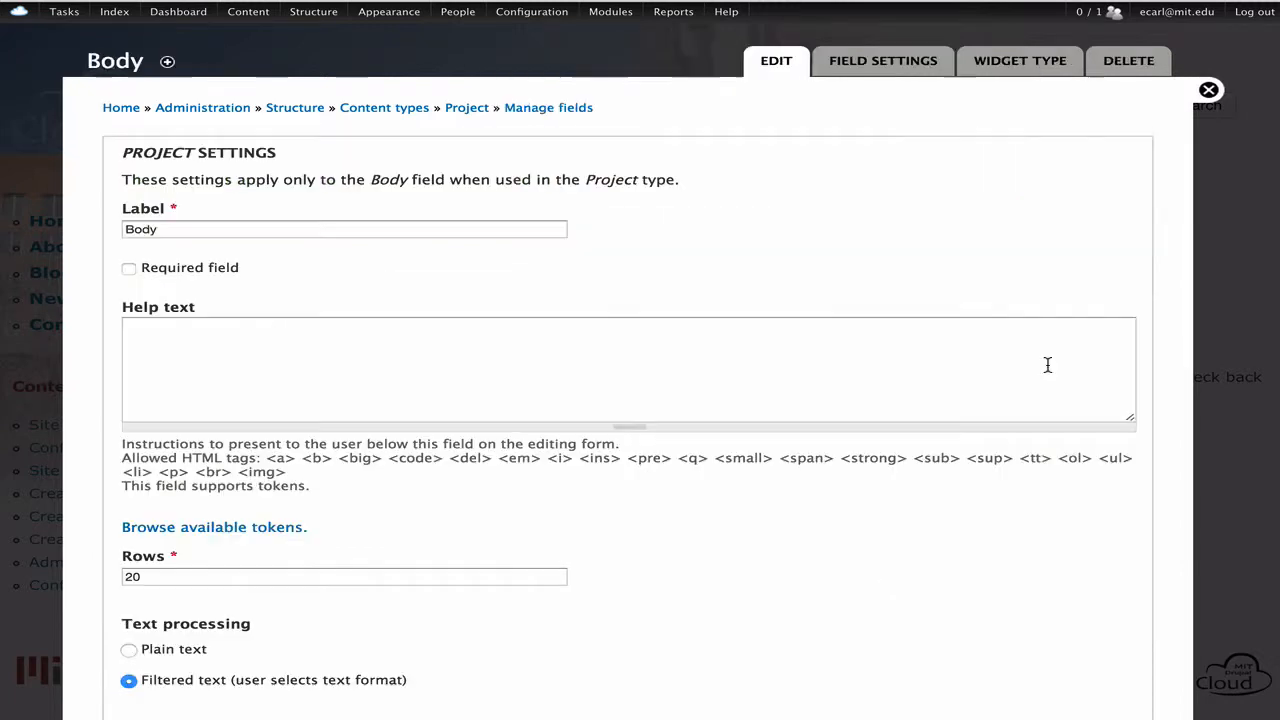
double_click(196, 227)
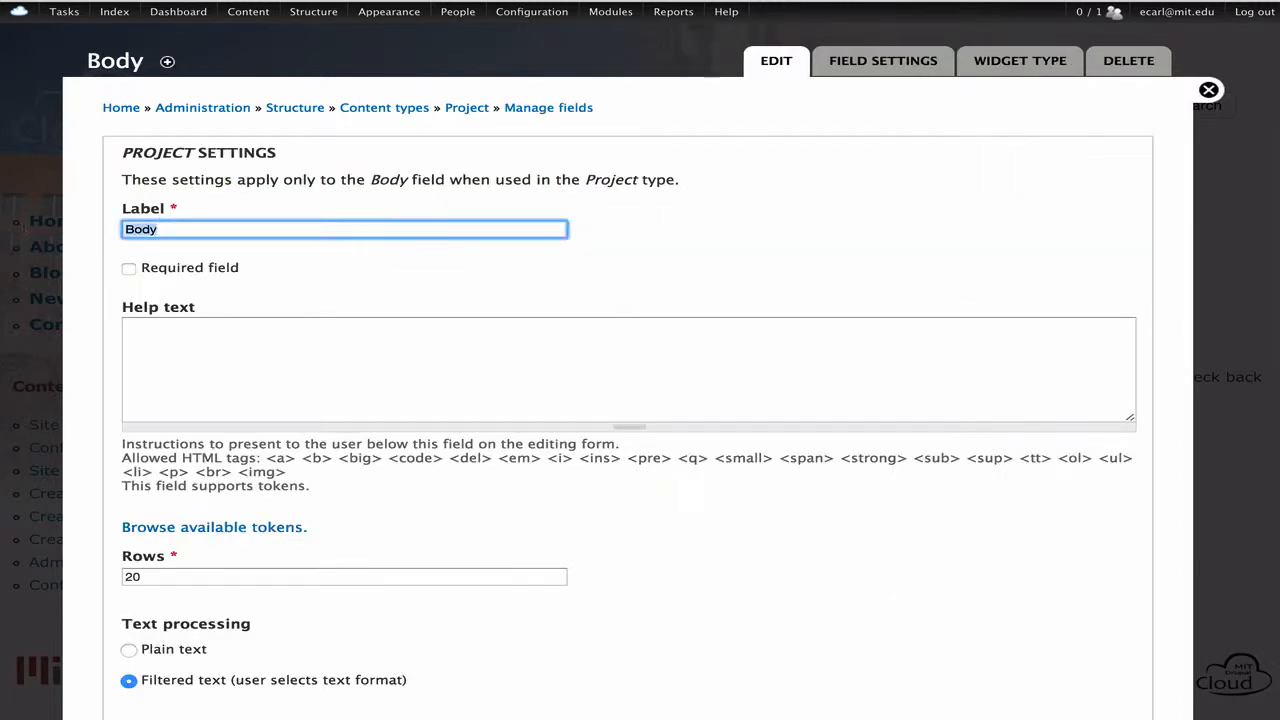
text(S)
key(BackSpace)
text(Abstract)
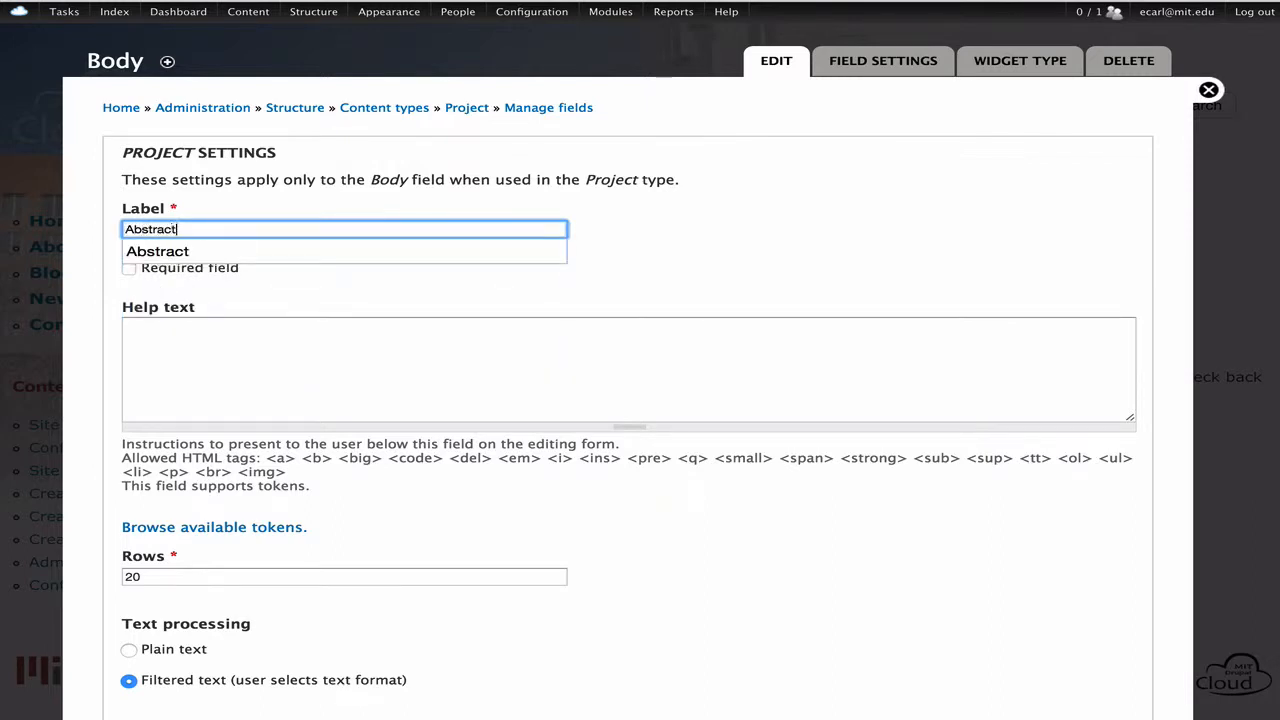
double_click(155, 578)
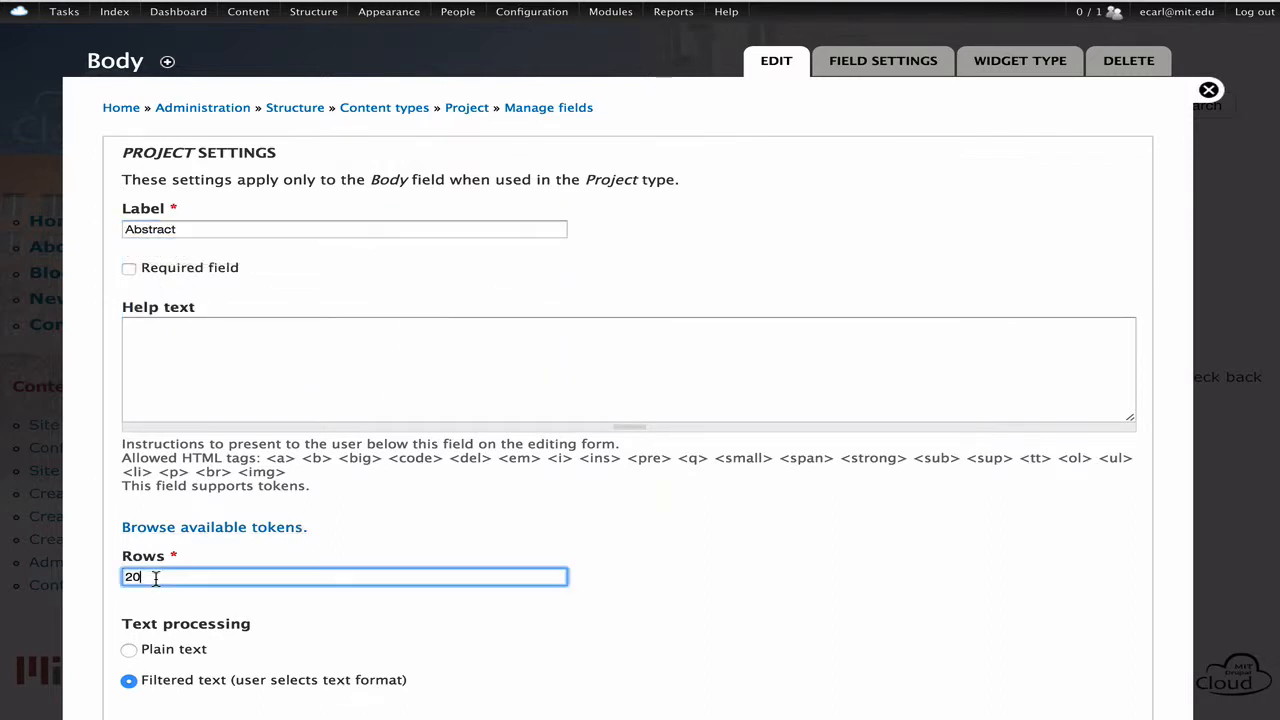
text(15)
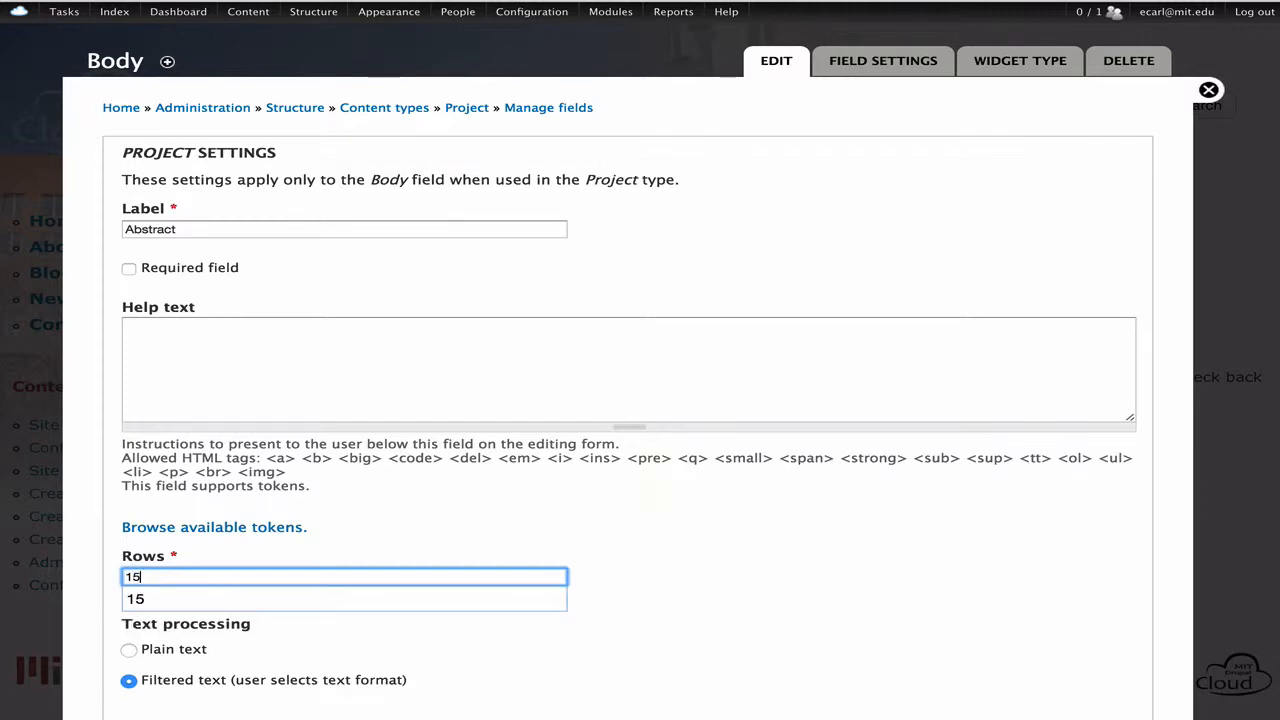
click(278, 597)
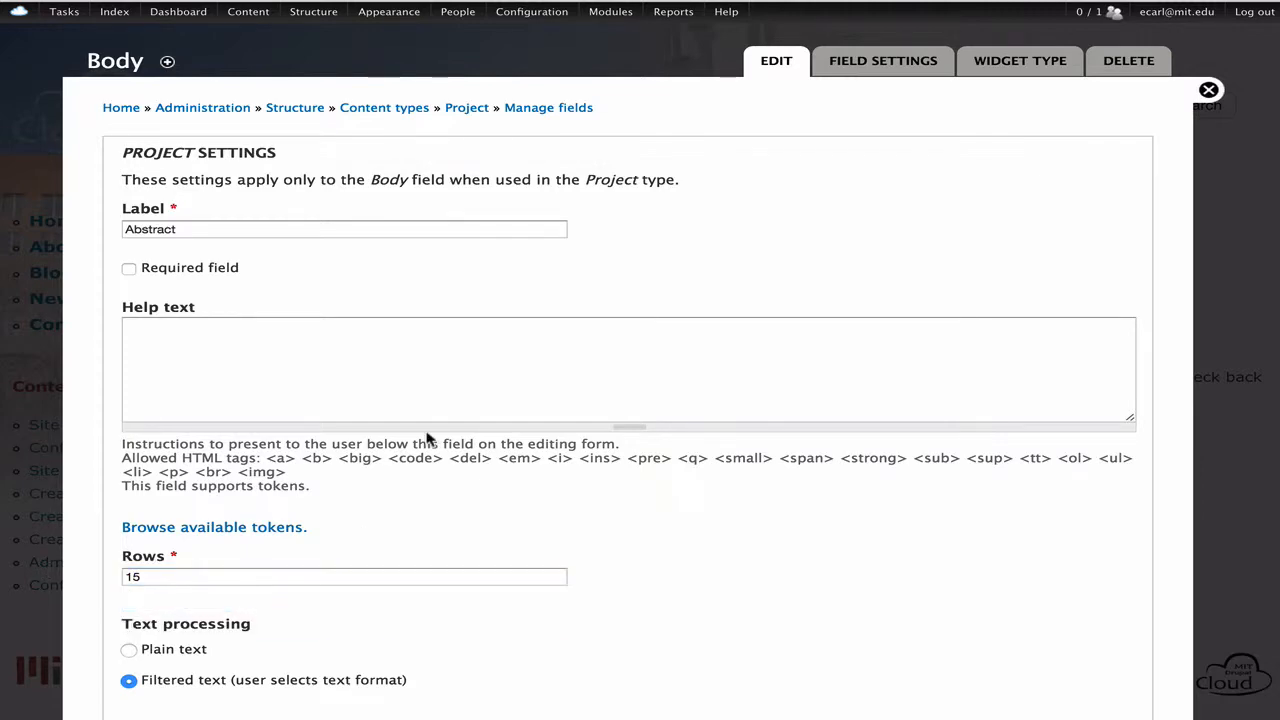
scroll(426, 437, down, 10)
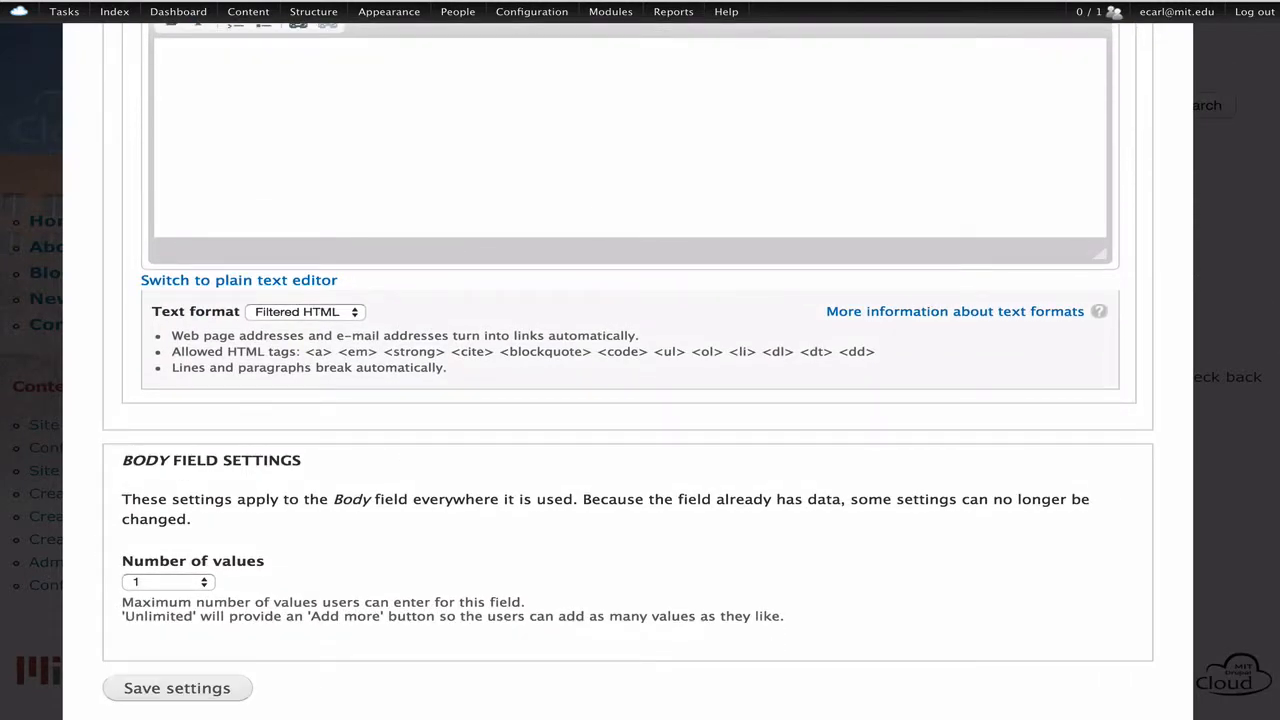
click(193, 688)
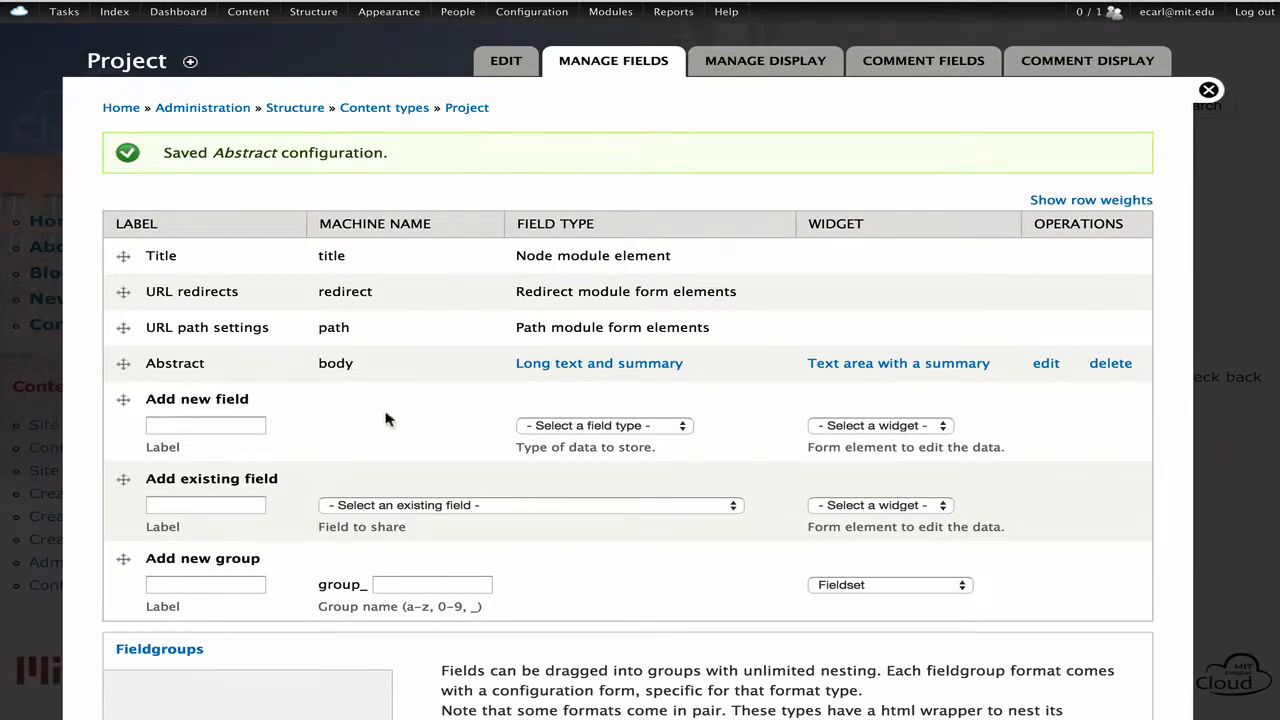
Step: Enter "Project Start Date" as the label of a new field on the Project content type
scroll(384, 422, down, 2)
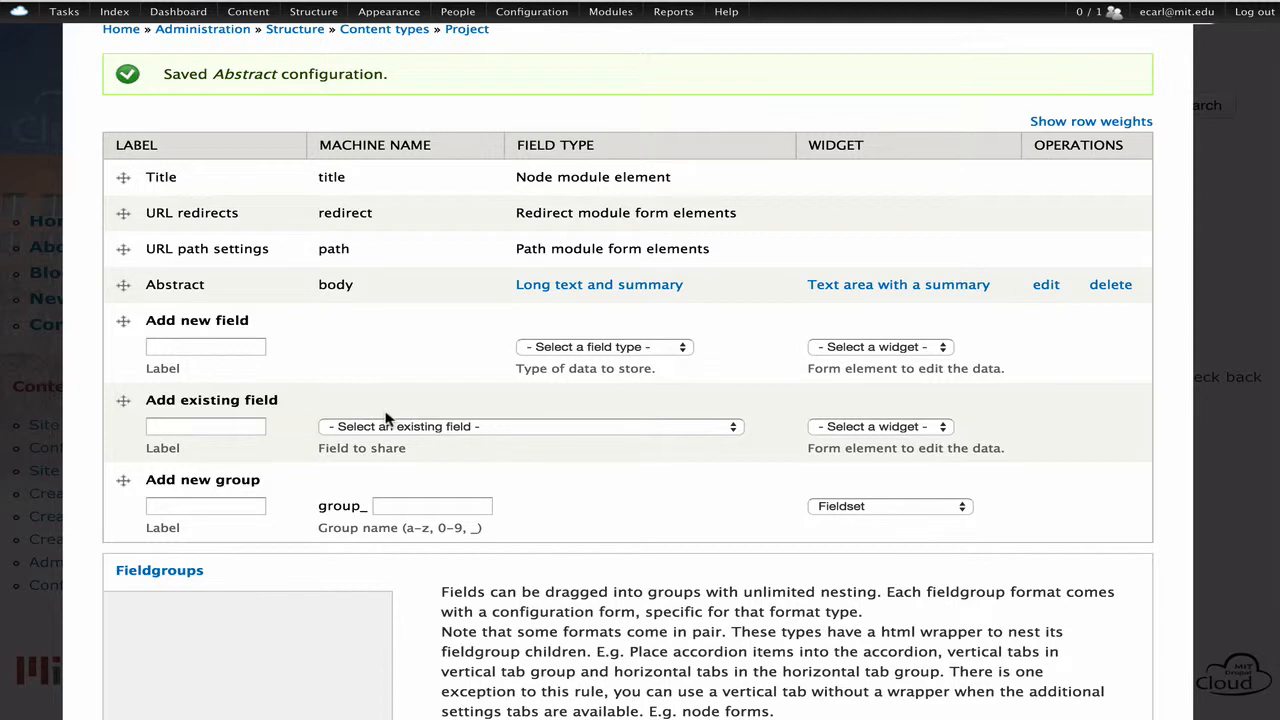
click(233, 342)
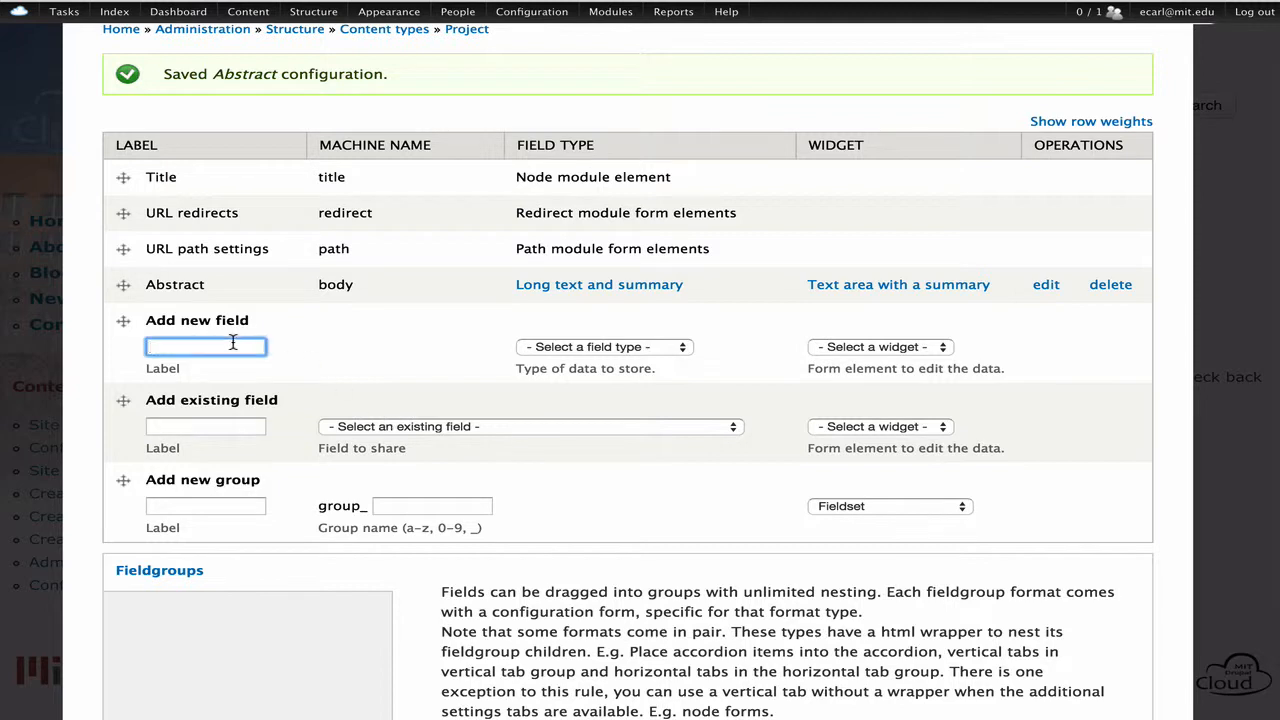
text(P)
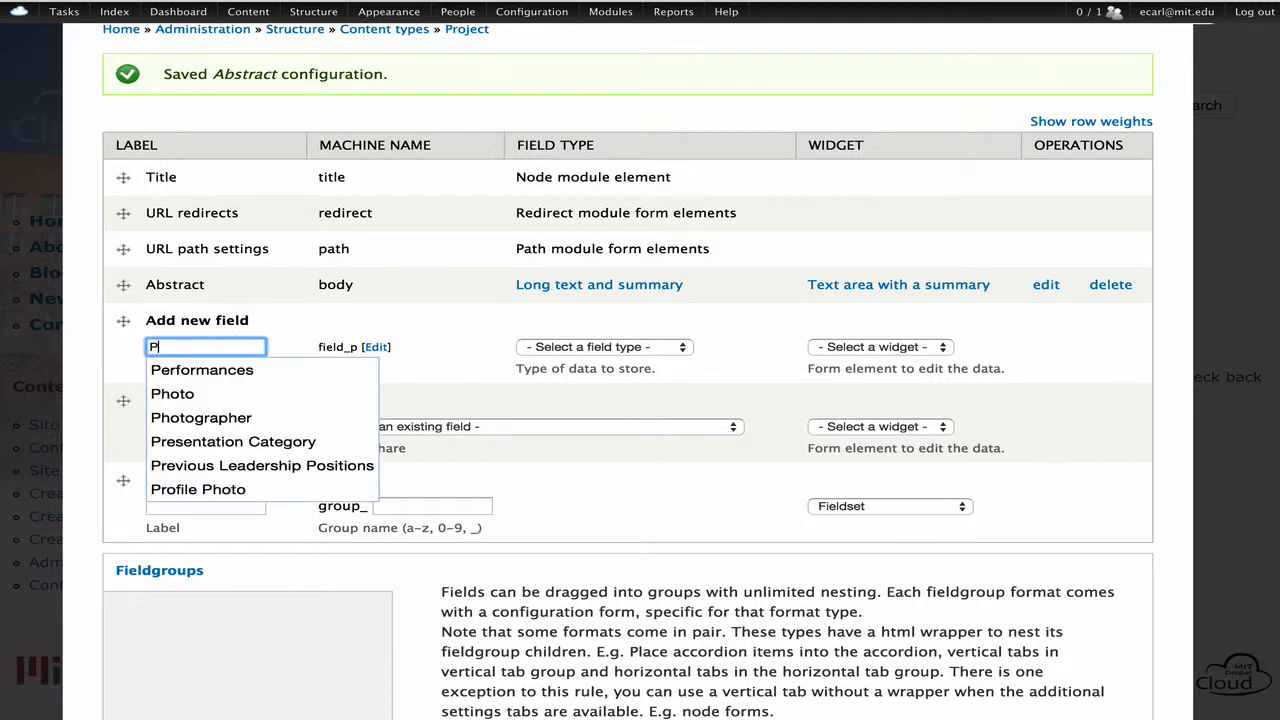
text(roject start)
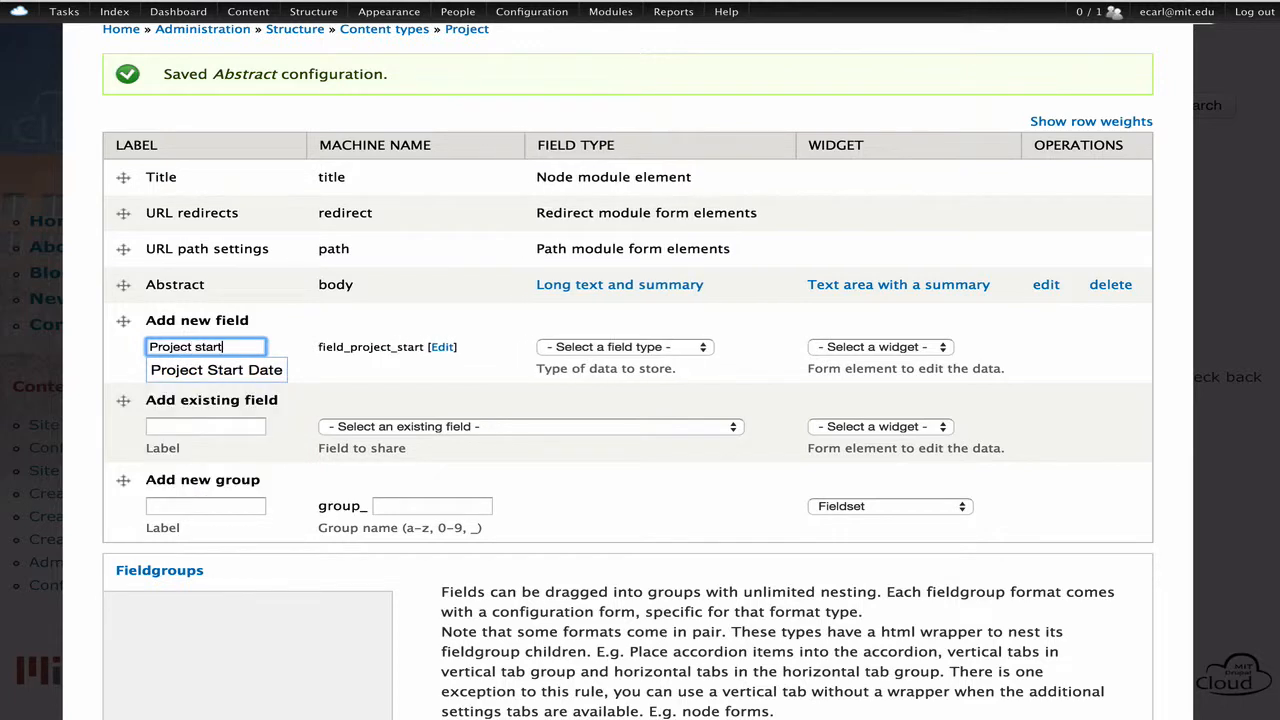
key(Down)
key(Return)
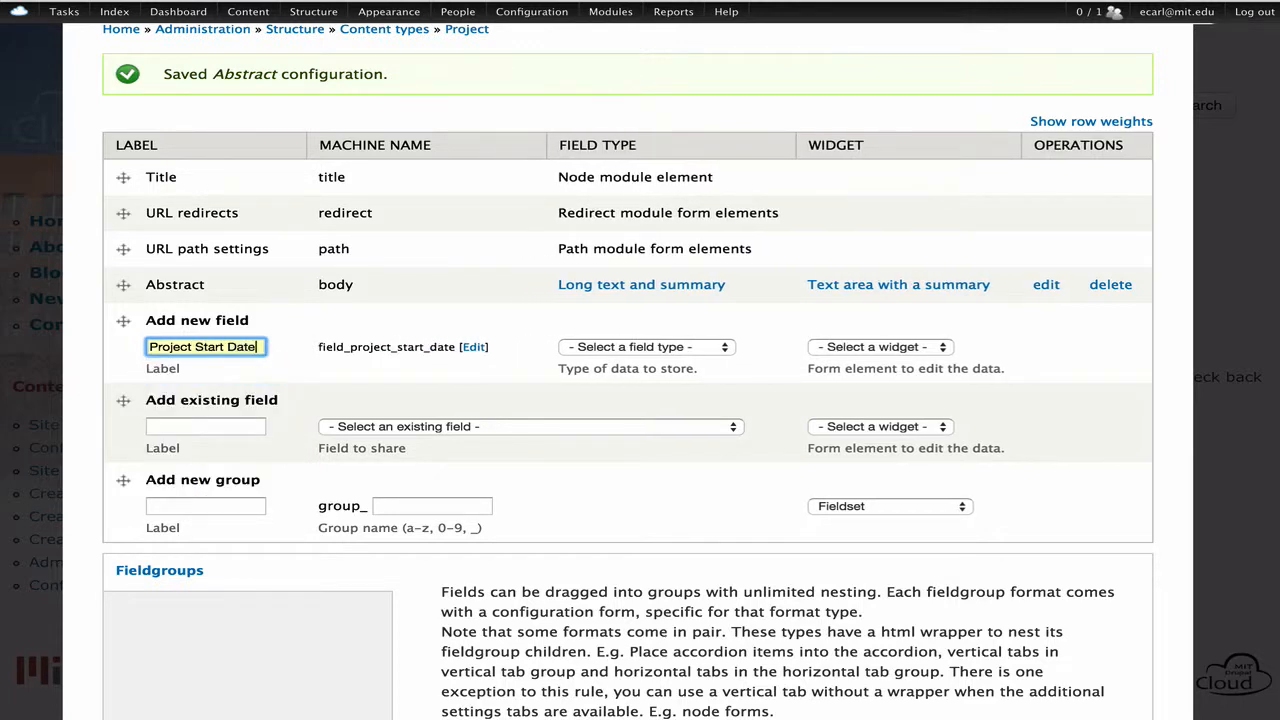
Step: Give the Project Start Date field the Date type with a Select list widget, and save it to the content type
click(686, 340)
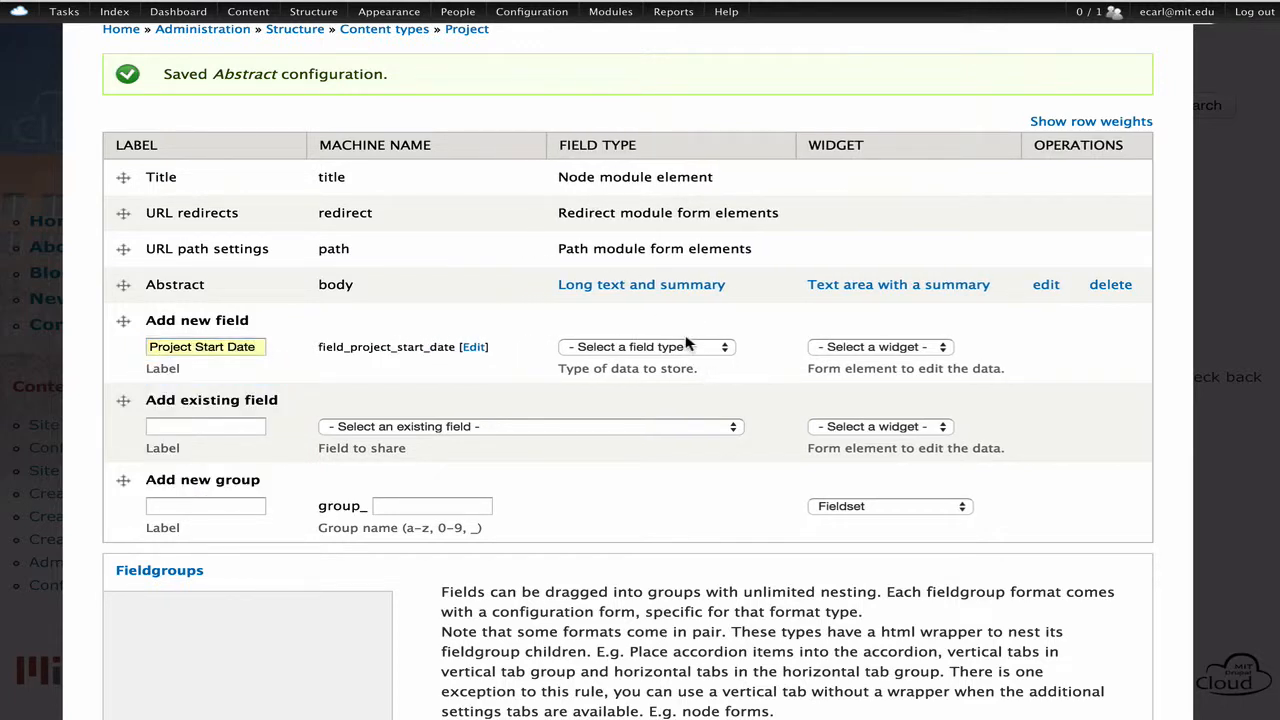
click(686, 345)
click(677, 378)
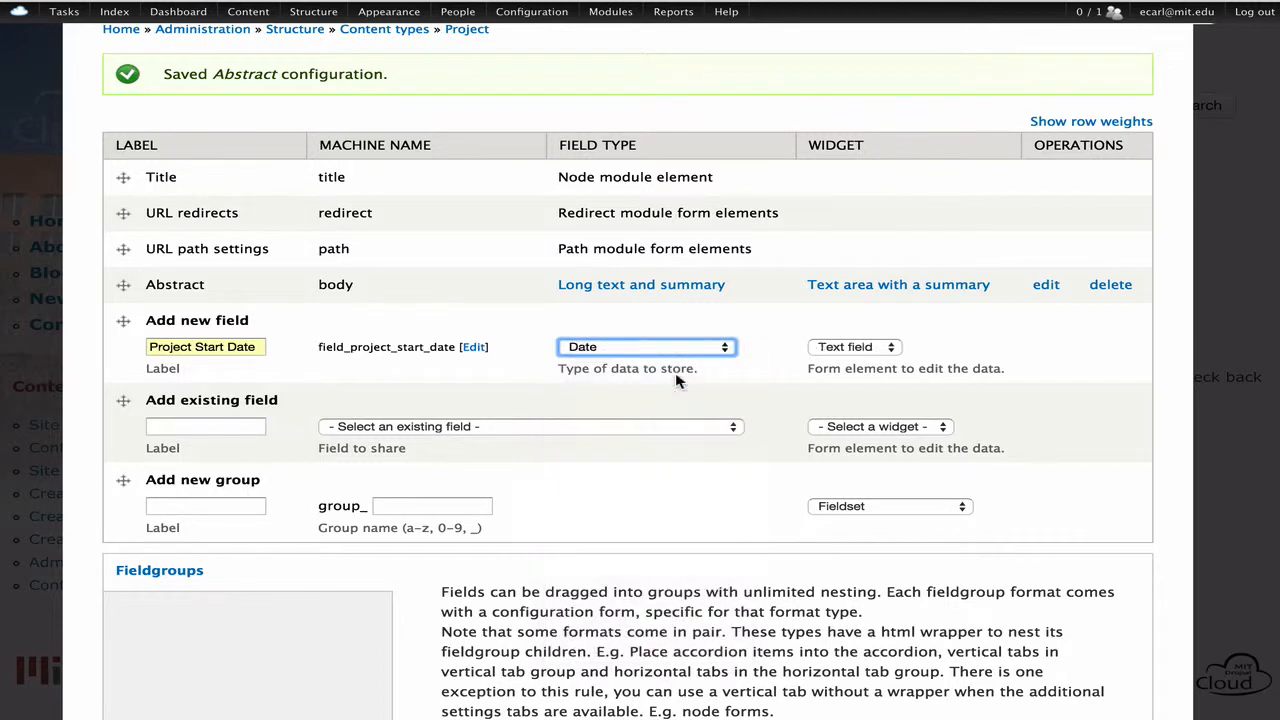
click(845, 347)
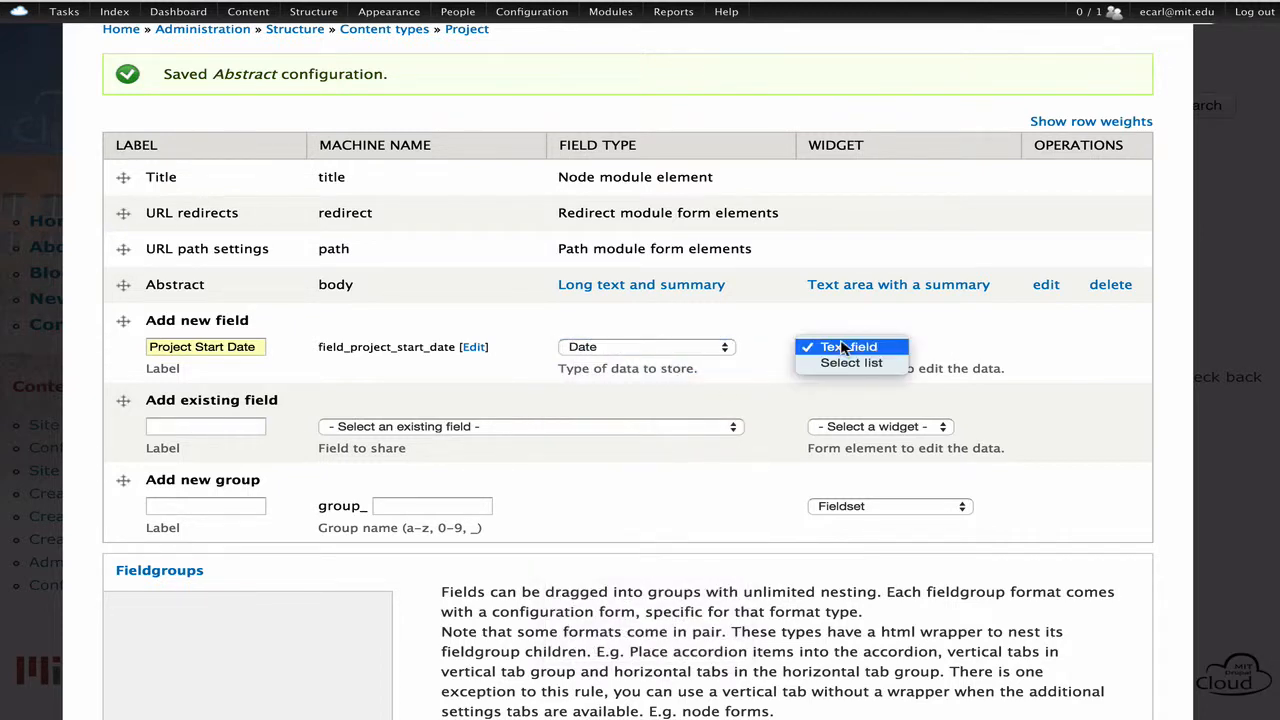
click(845, 362)
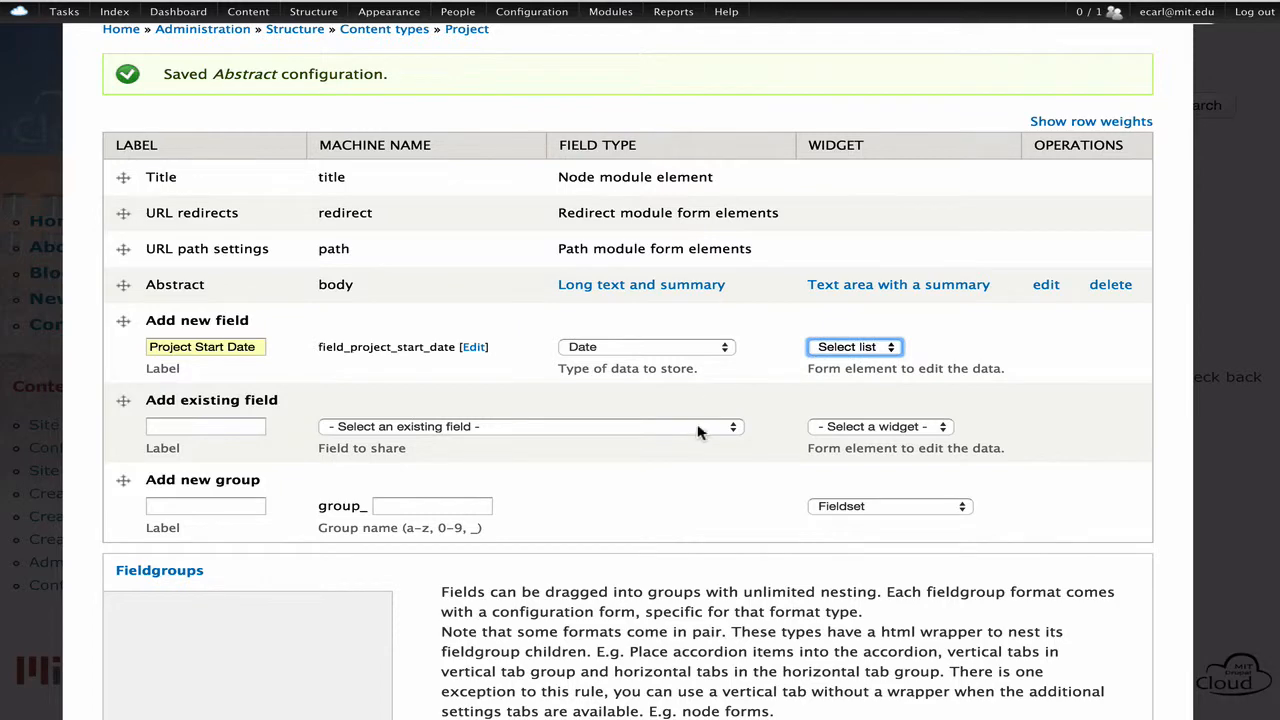
scroll(637, 612, down, 3)
scroll(637, 612, down, 2)
click(140, 692)
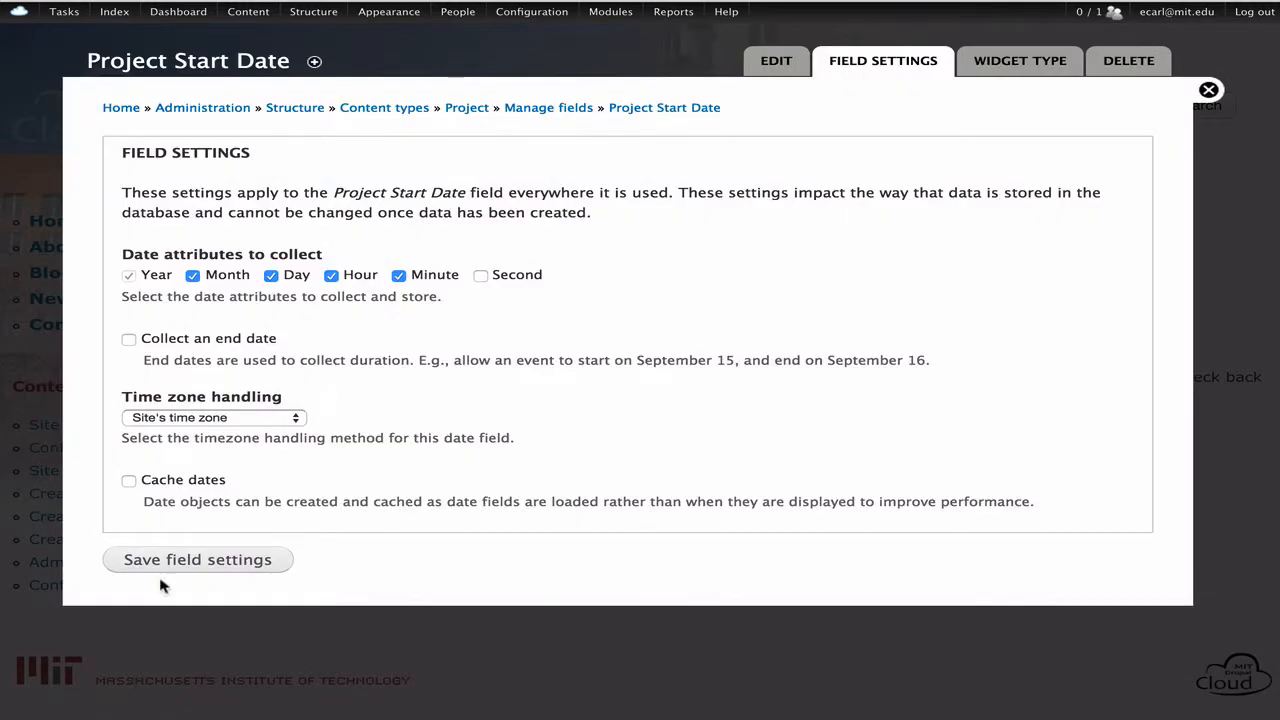
Step: Exclude hour and minute from the date attributes Project Start Date collects, then save the field settings and the field configuration
click(437, 277)
click(360, 280)
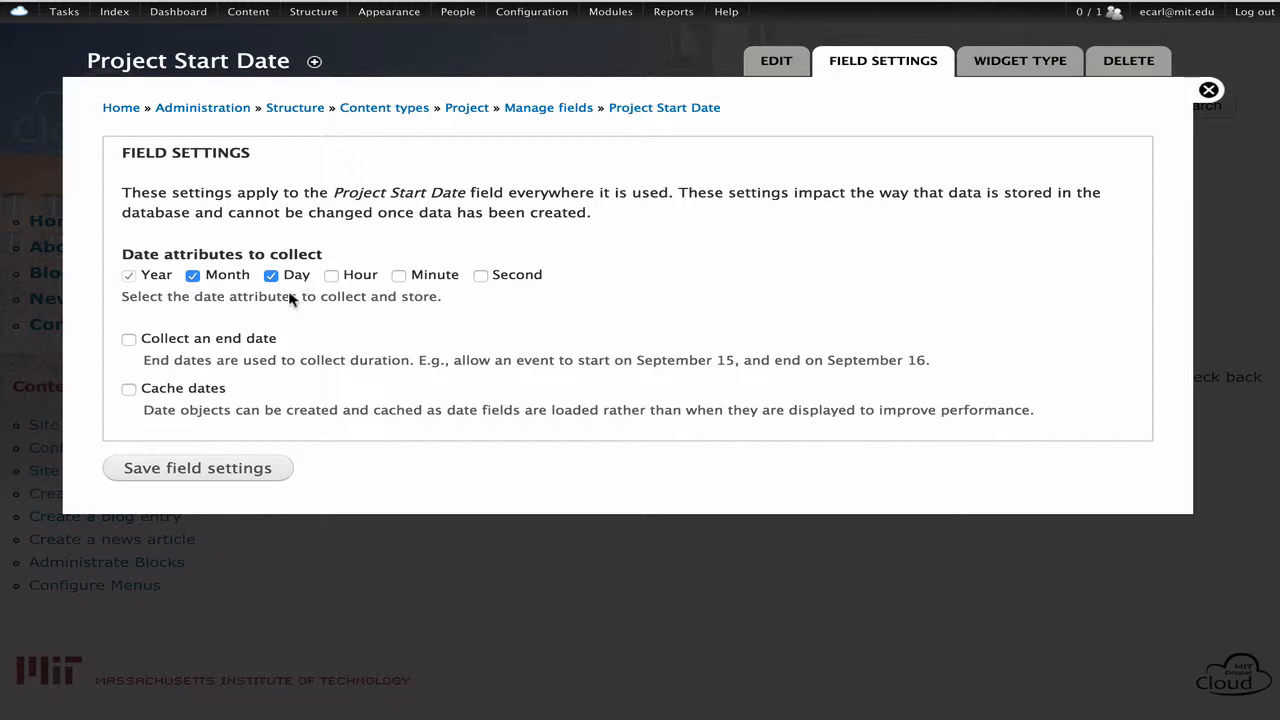
click(225, 472)
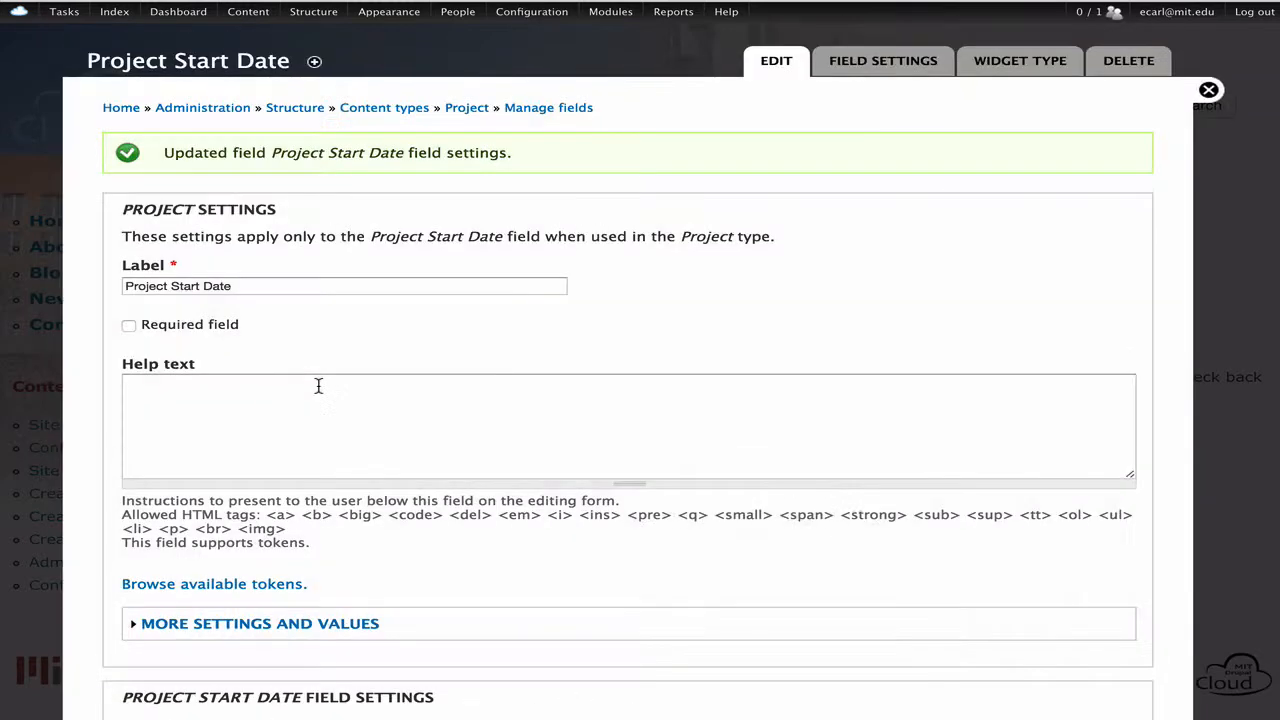
scroll(388, 448, down, 5)
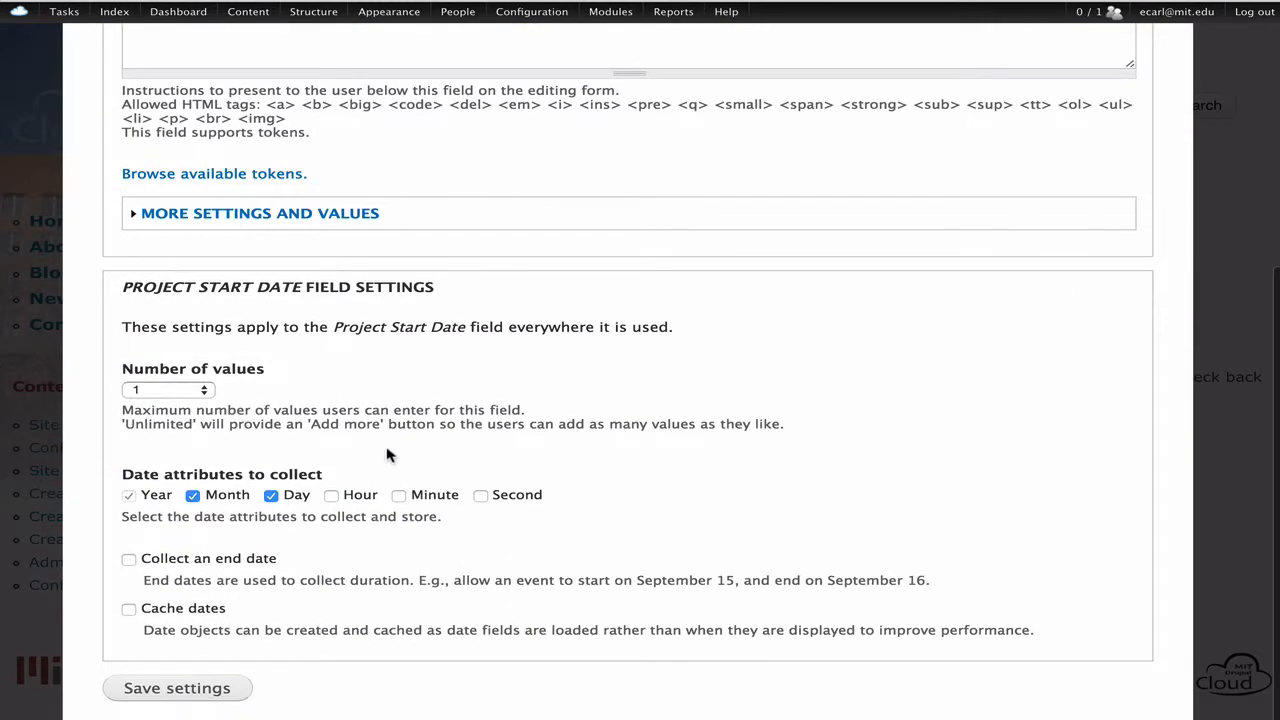
click(205, 690)
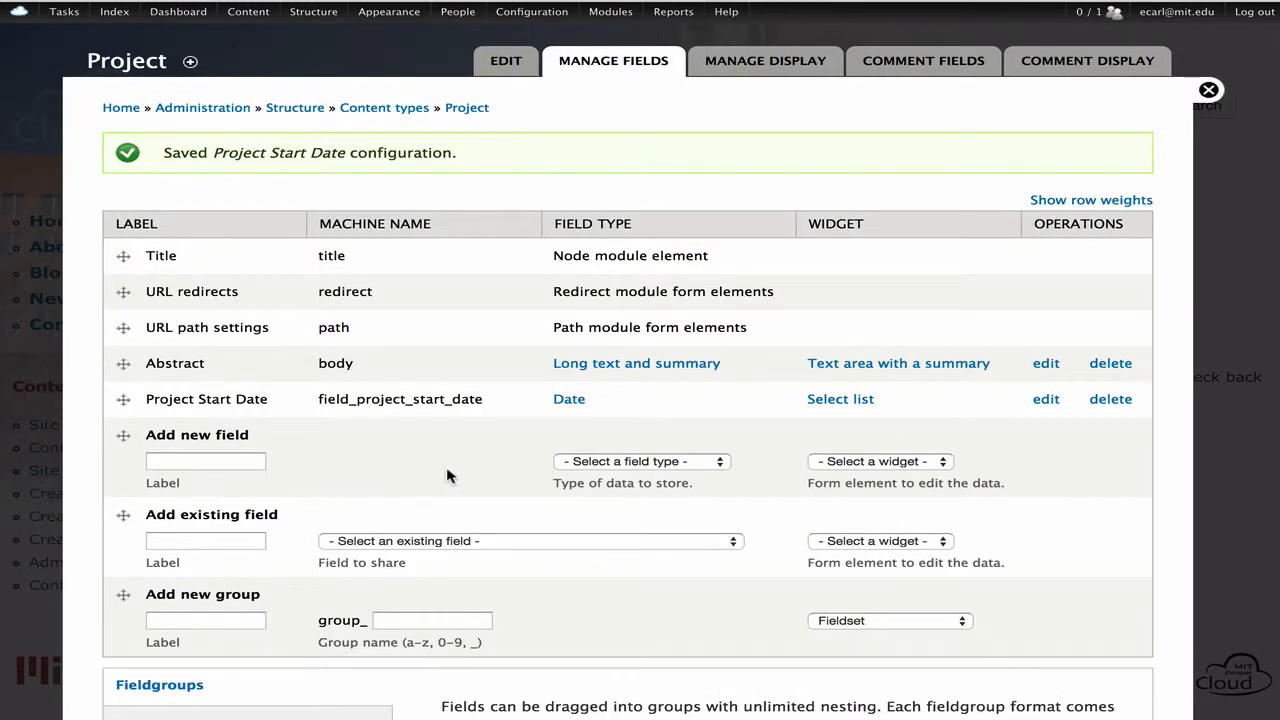
Step: Set up another new field labelled "Featured Image" with the Image field type and the Image widget
click(230, 455)
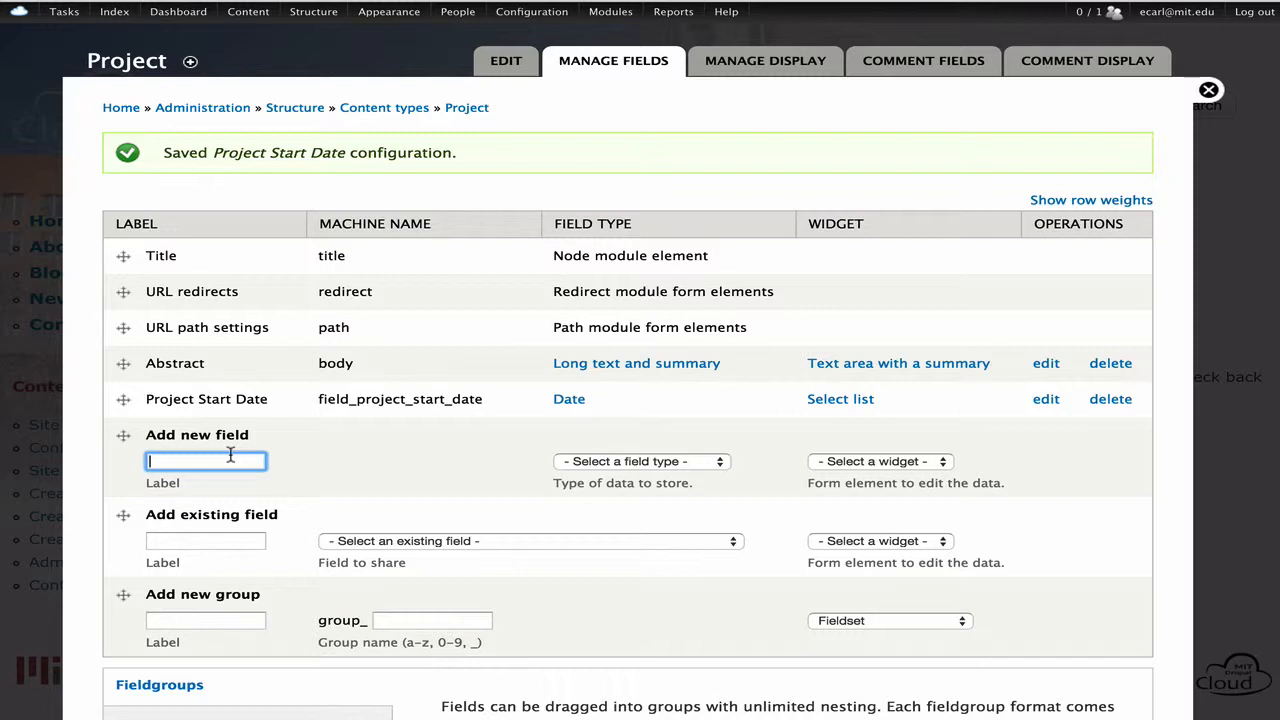
text(Featu)
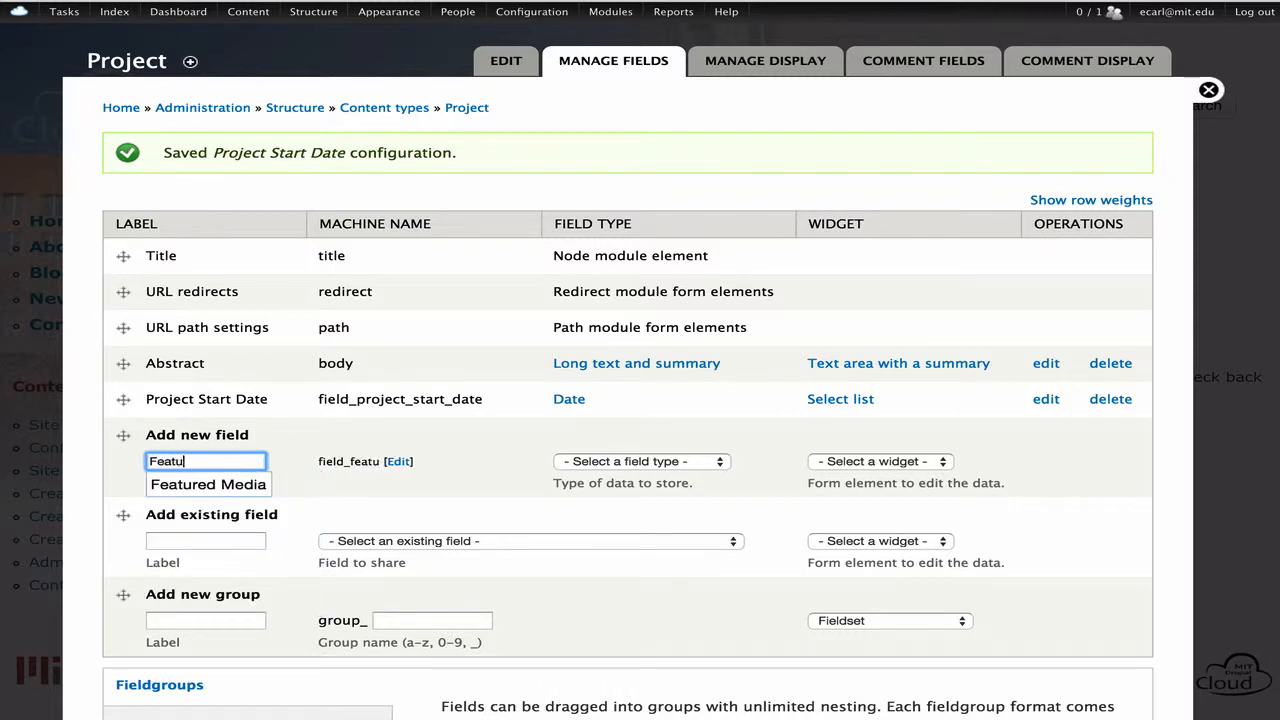
text(red Image)
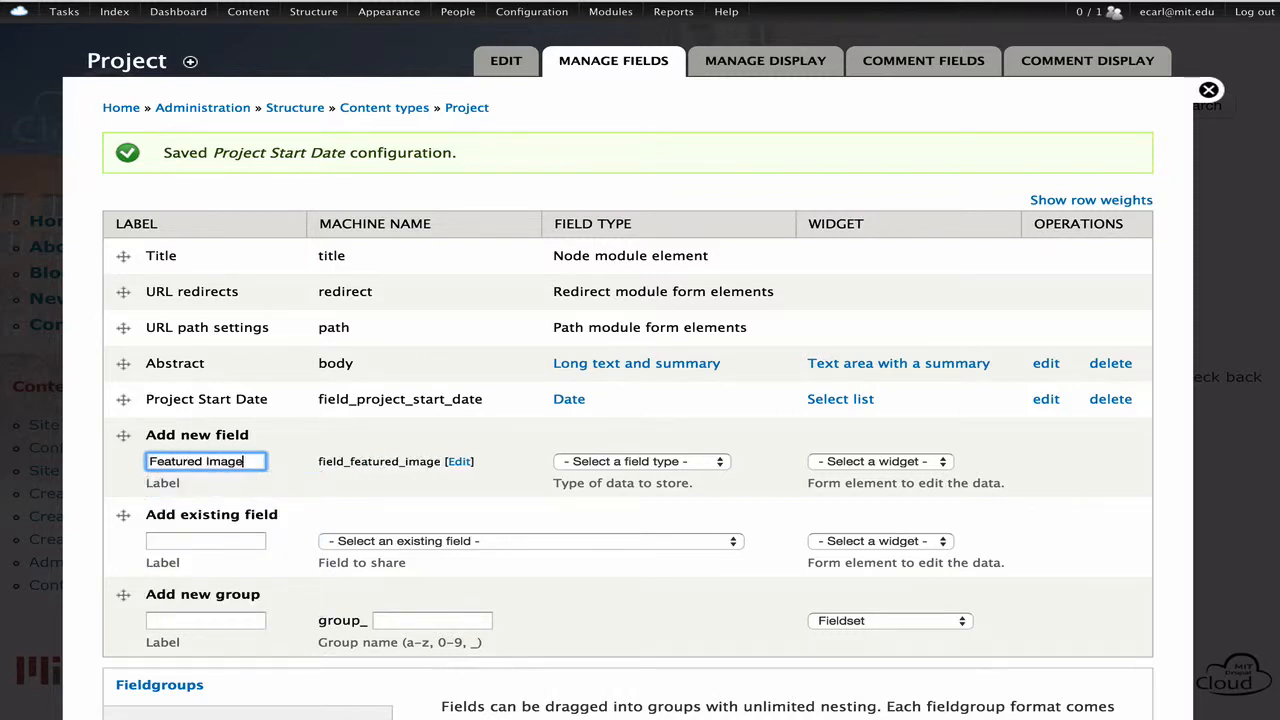
click(630, 465)
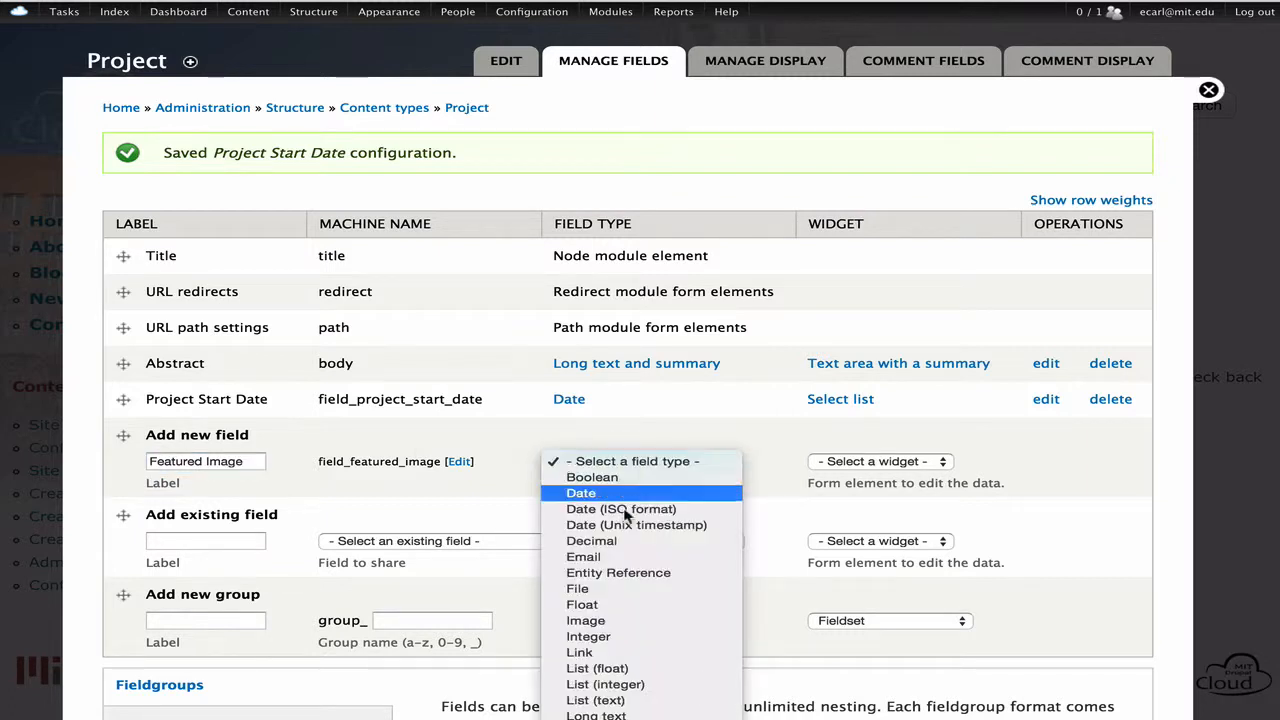
click(636, 624)
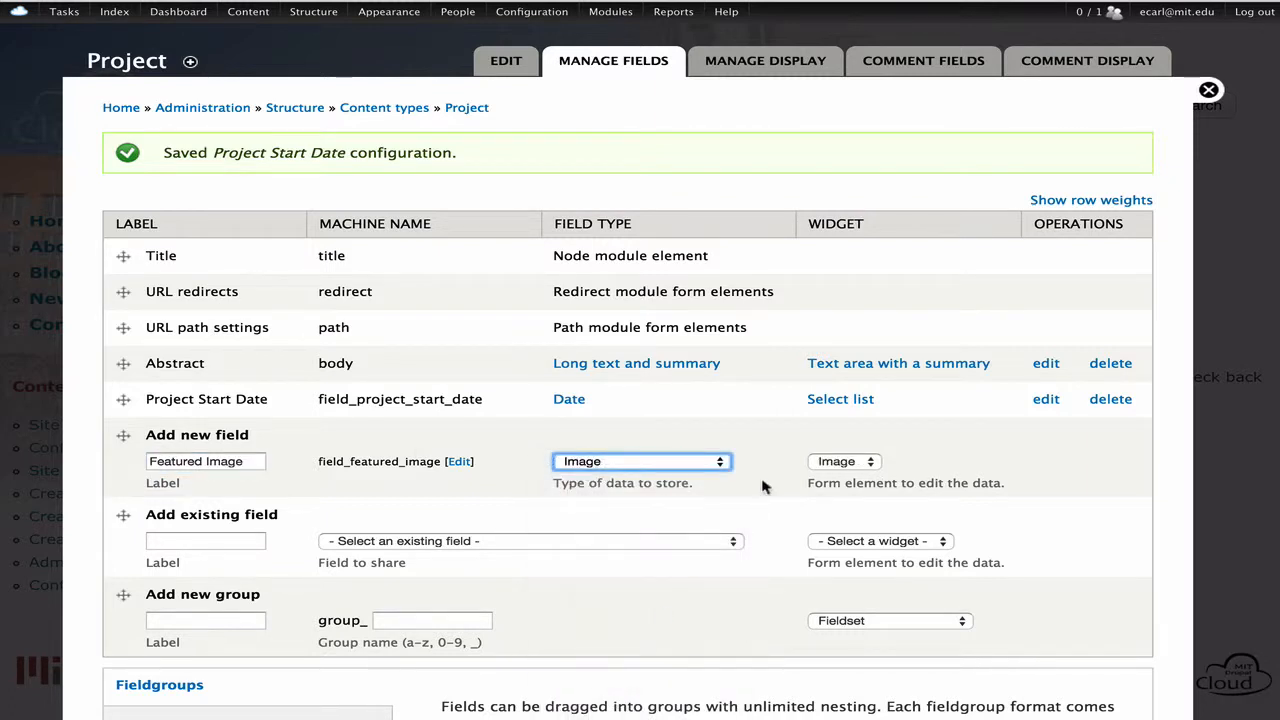
click(866, 460)
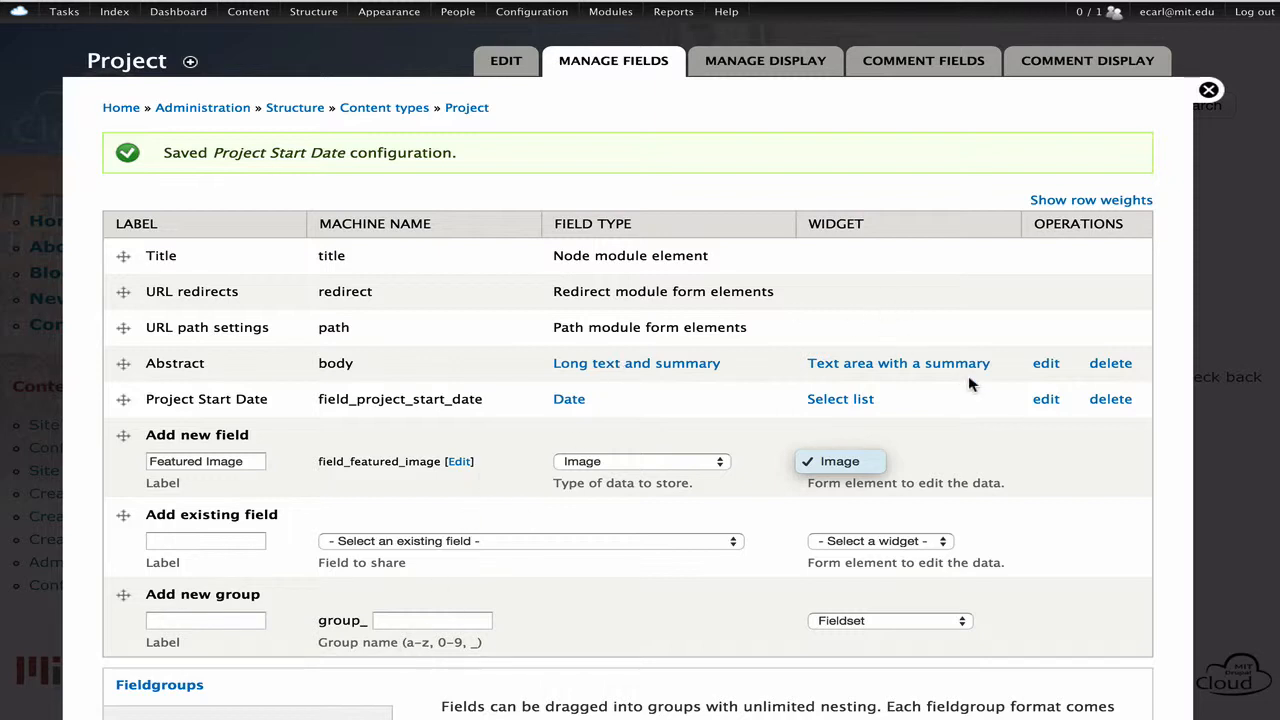
click(1167, 455)
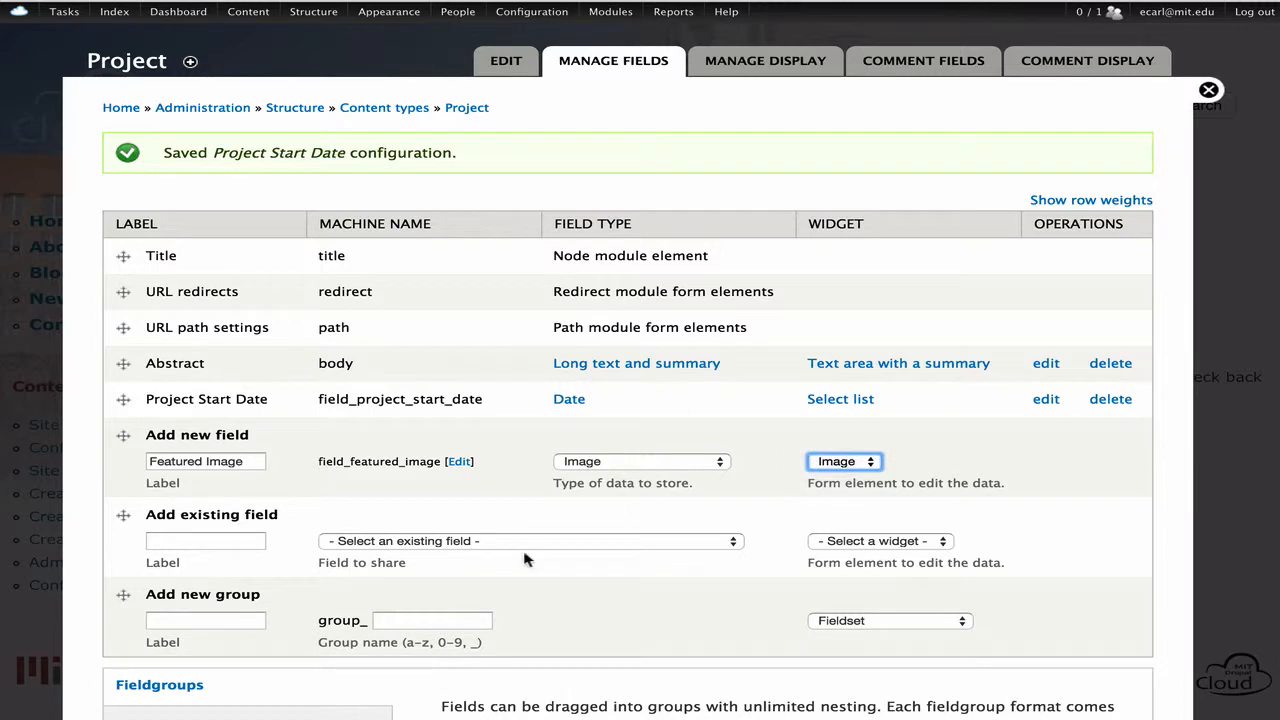
Step: Save the Featured Image field to the content type and confirm Image as its widget type
scroll(527, 560, down, 5)
click(147, 687)
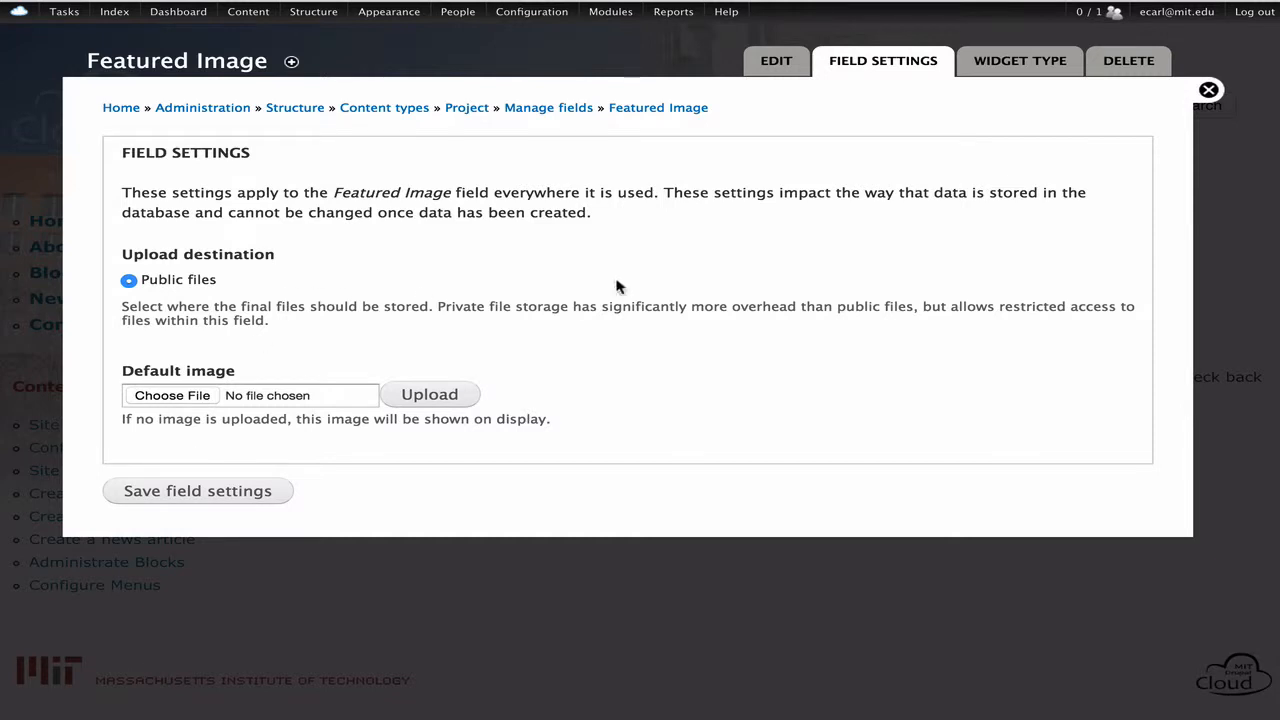
click(1018, 62)
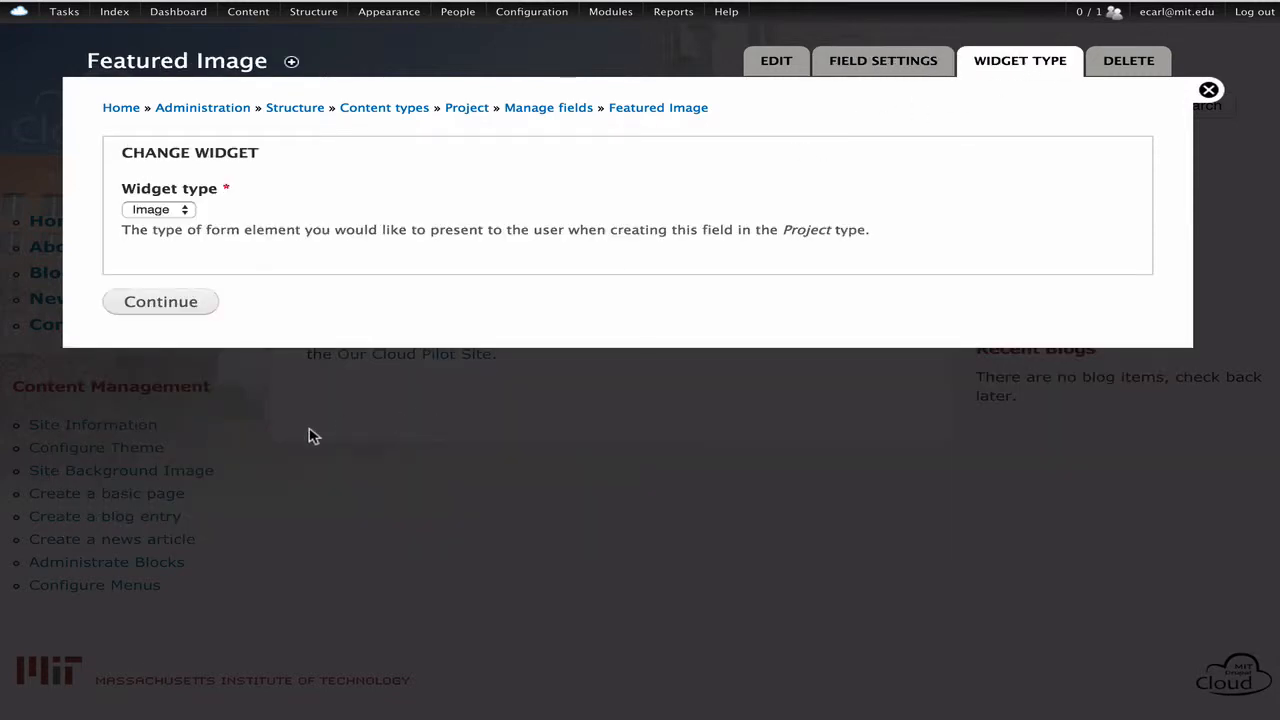
click(176, 310)
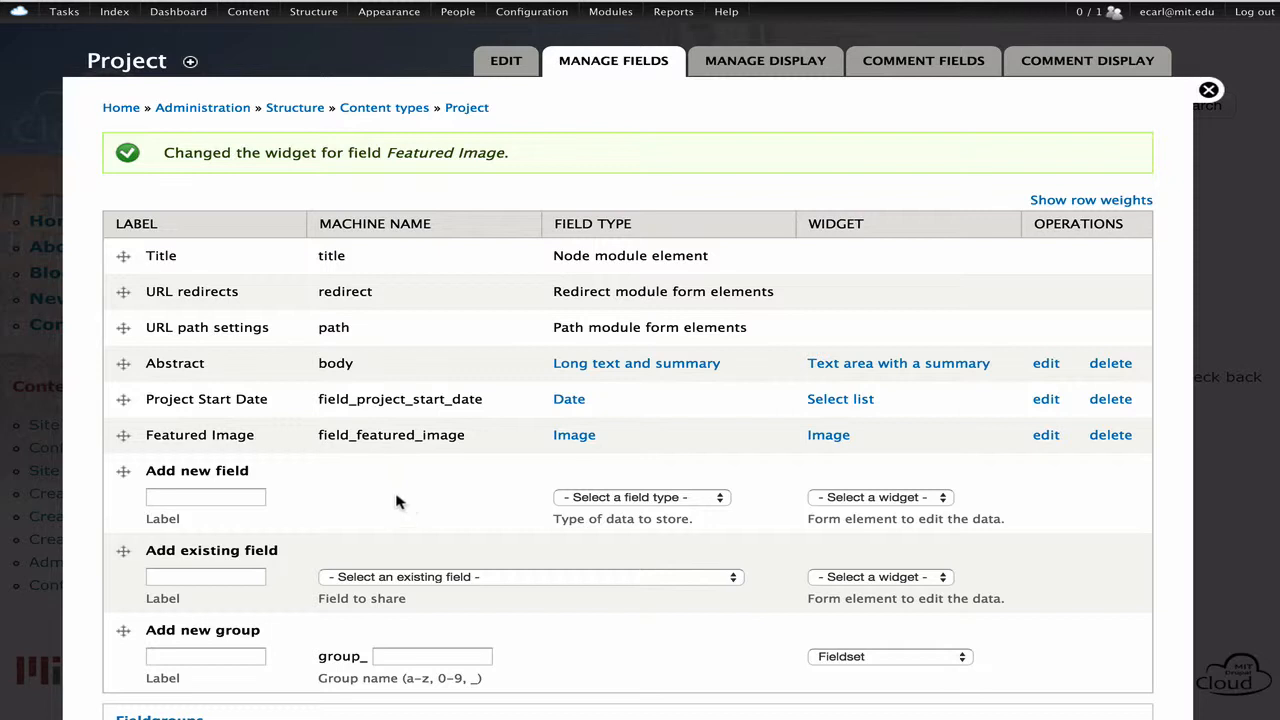
Step: Add a new field labelled "Keywords" with the Term reference type and the Autocomplete term widget (tagging), and save it
click(172, 493)
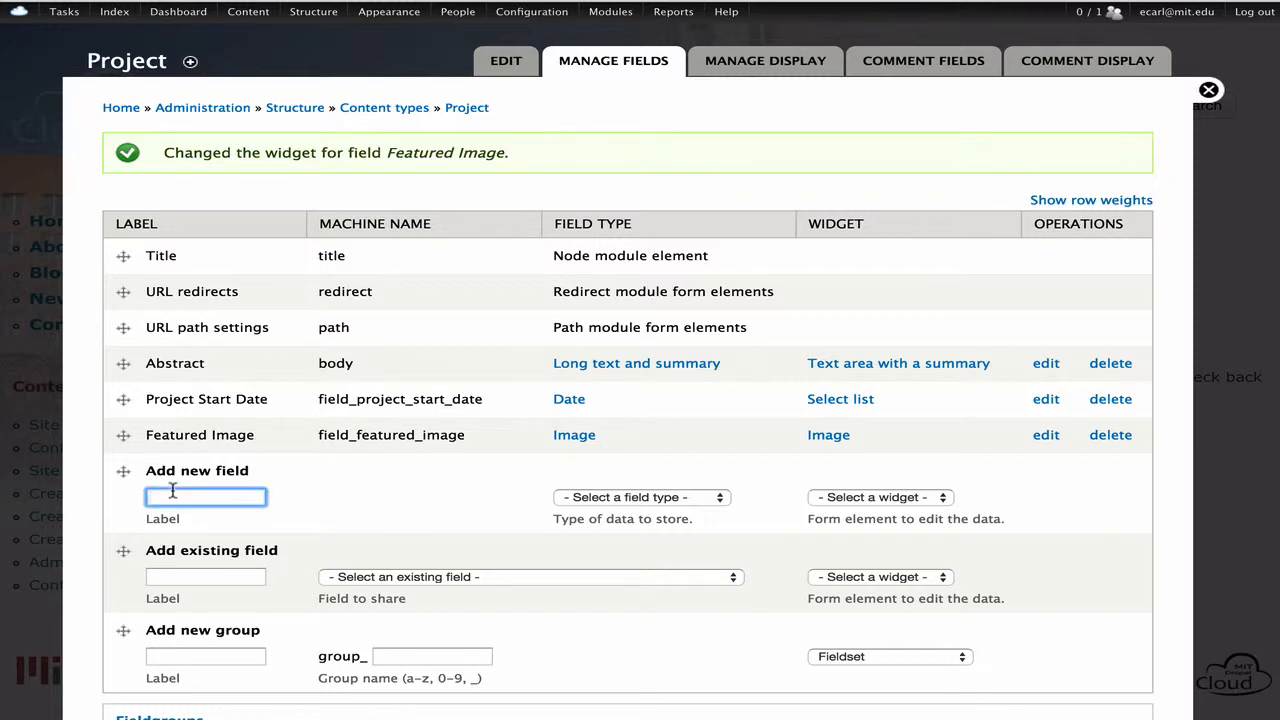
text(Keywords)
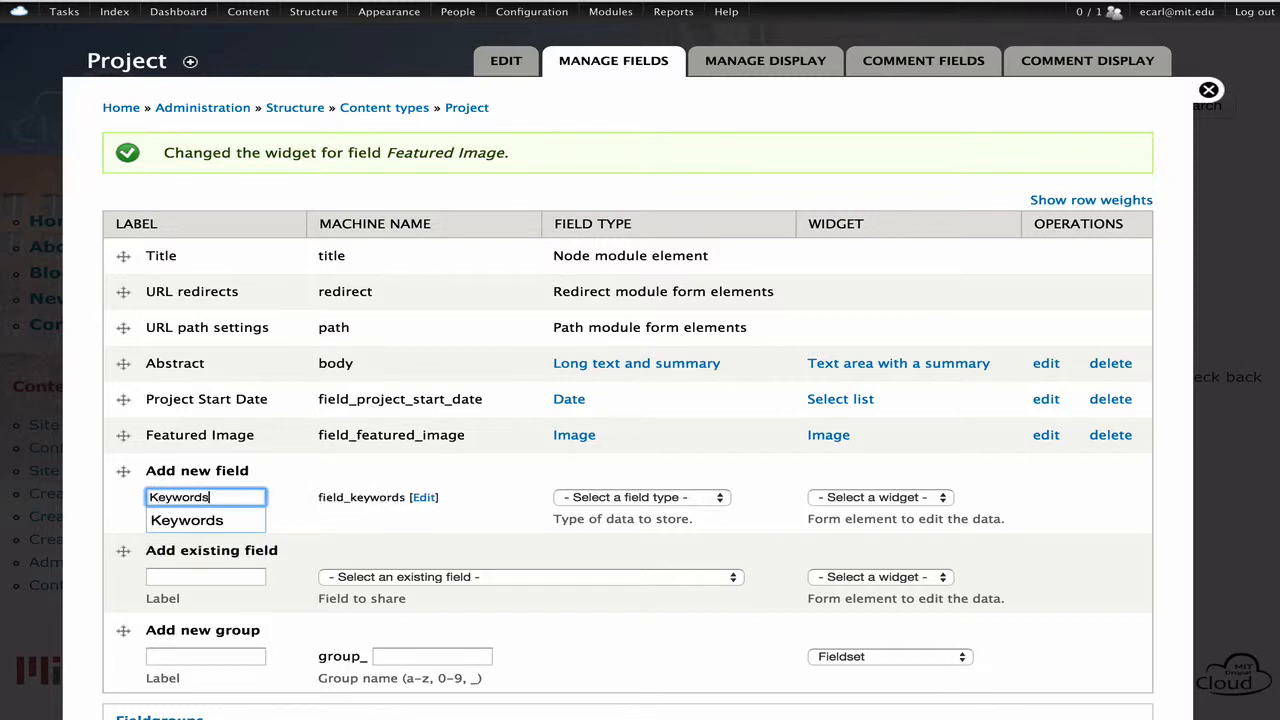
click(643, 497)
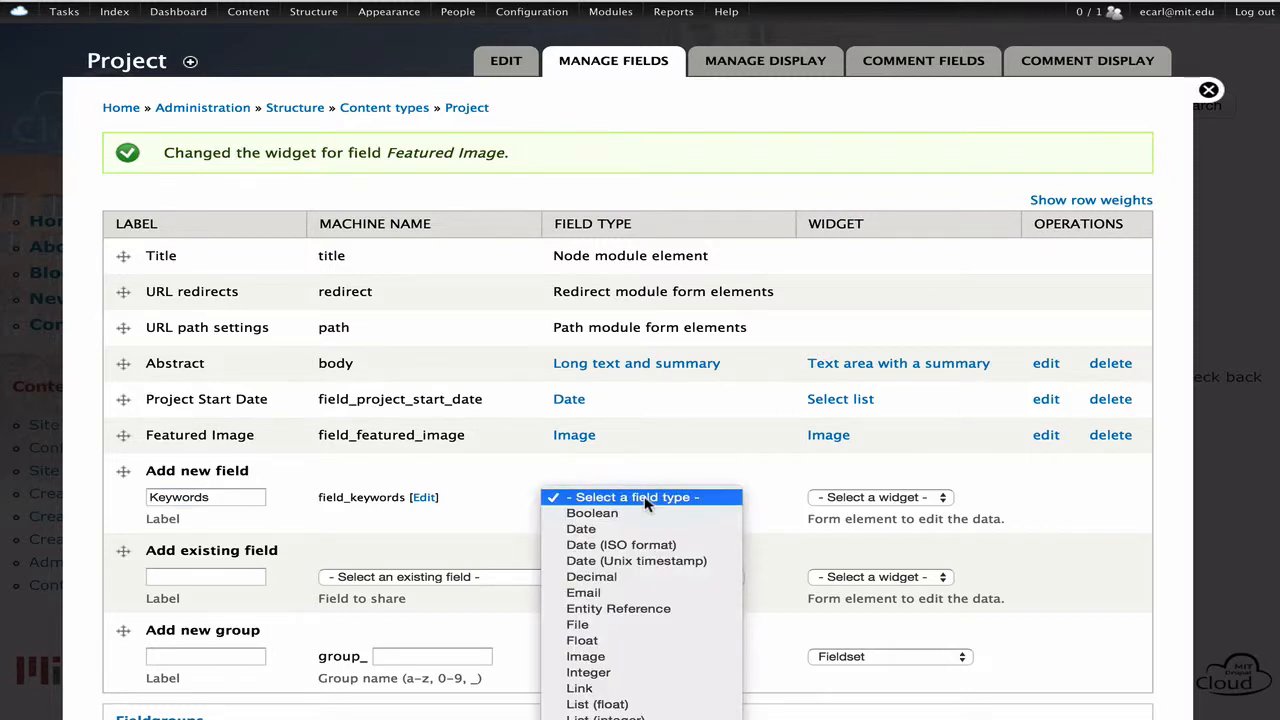
scroll(646, 565, down, 2)
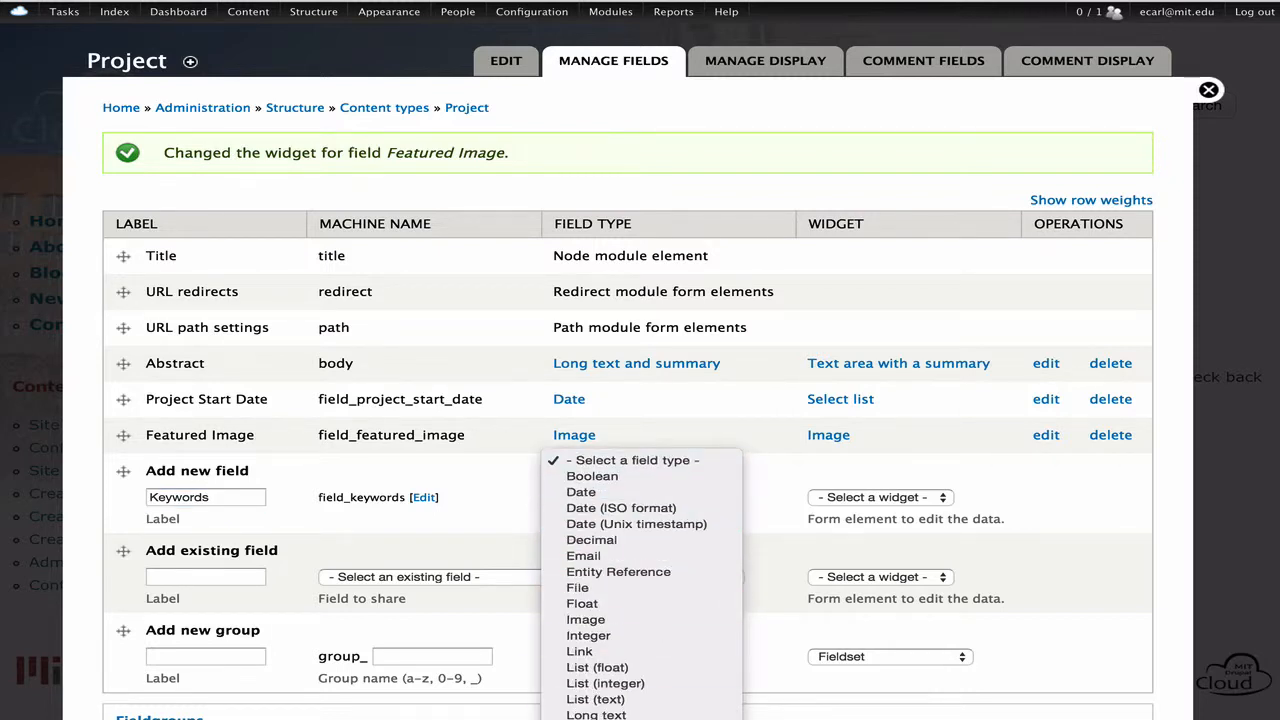
click(630, 719)
click(950, 495)
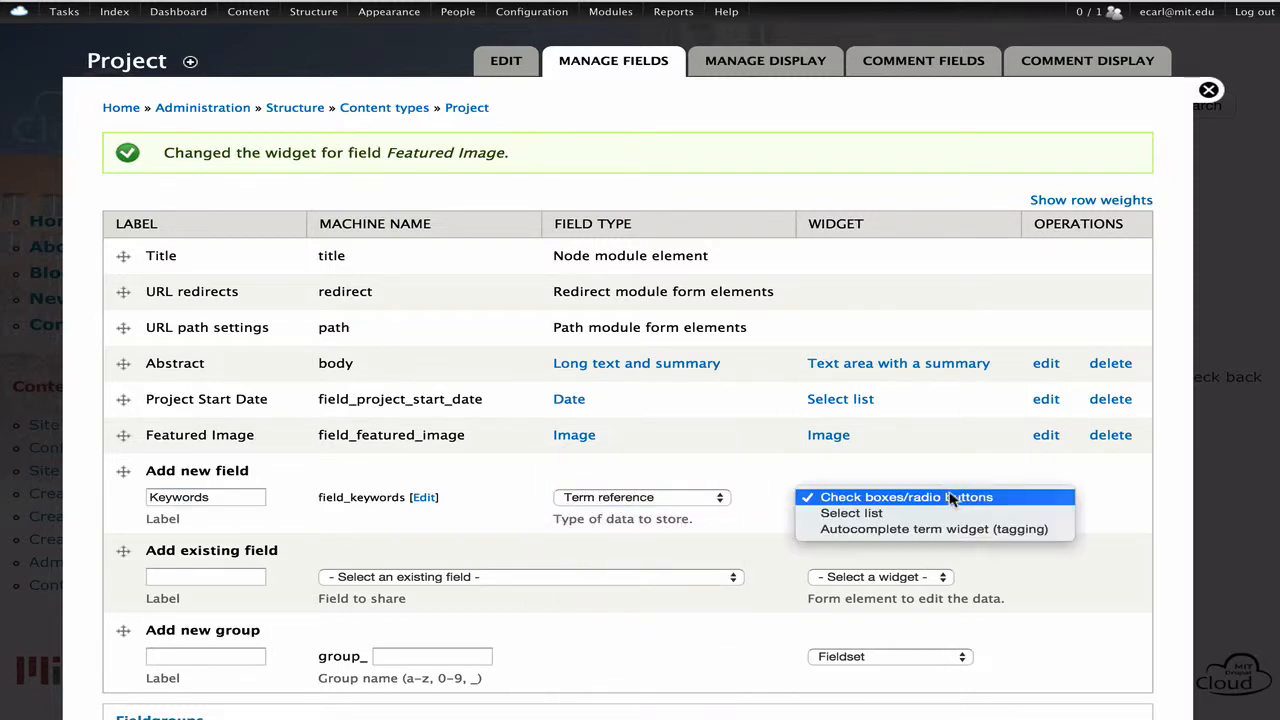
click(950, 529)
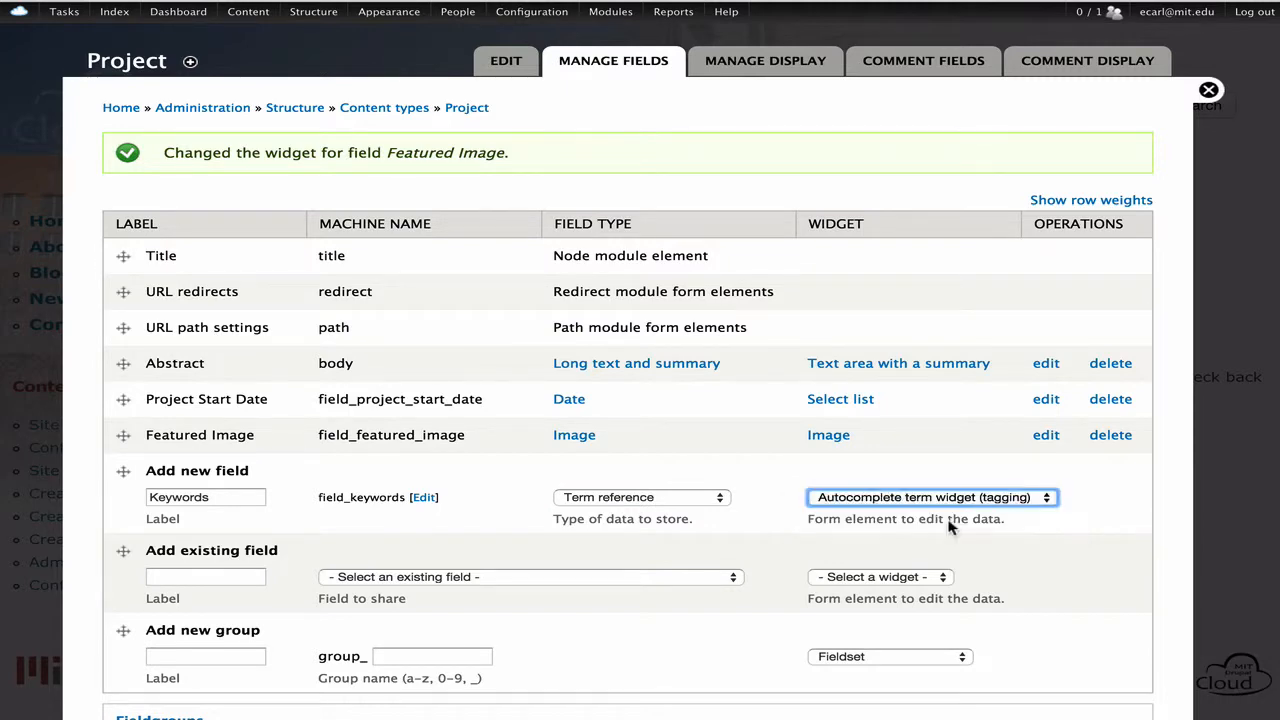
scroll(677, 595, down, 5)
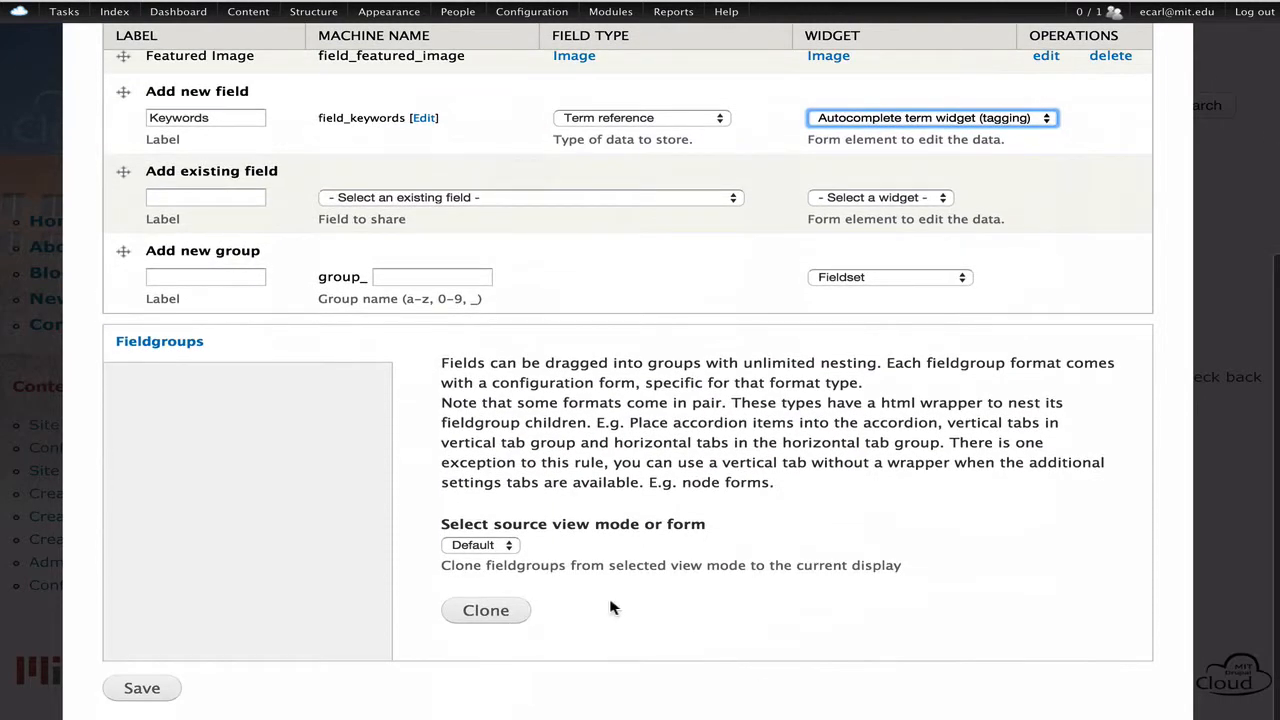
click(142, 688)
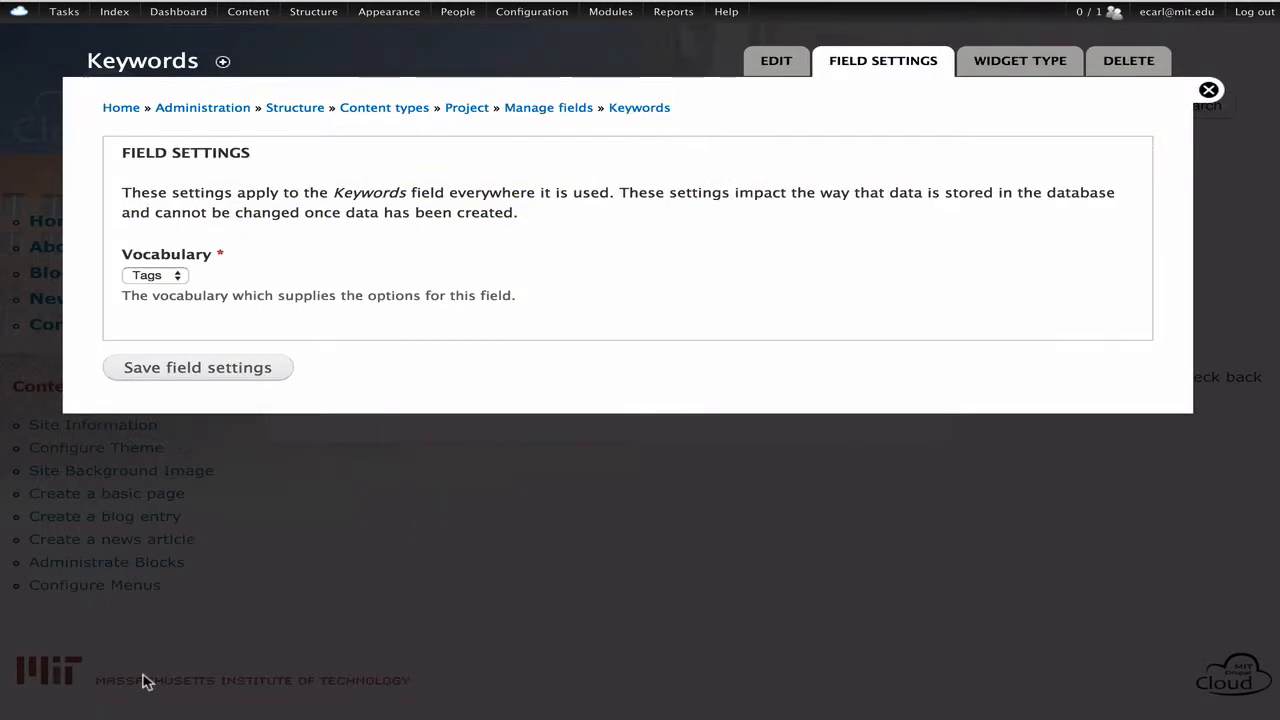
Step: Keep Tags as the vocabulary for the Keywords field and save its field settings
click(165, 276)
click(165, 276)
click(222, 368)
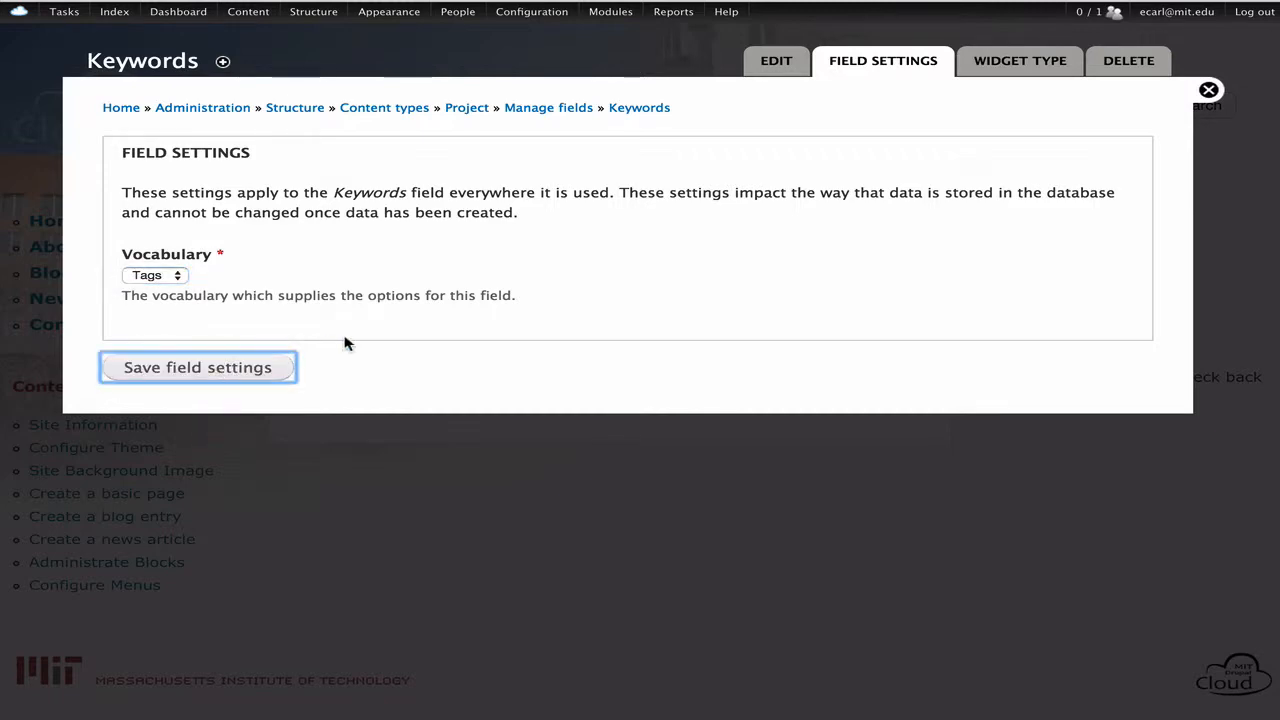
Step: Allow an unlimited number of values for the Keywords field and save its settings
scroll(325, 484, down, 8)
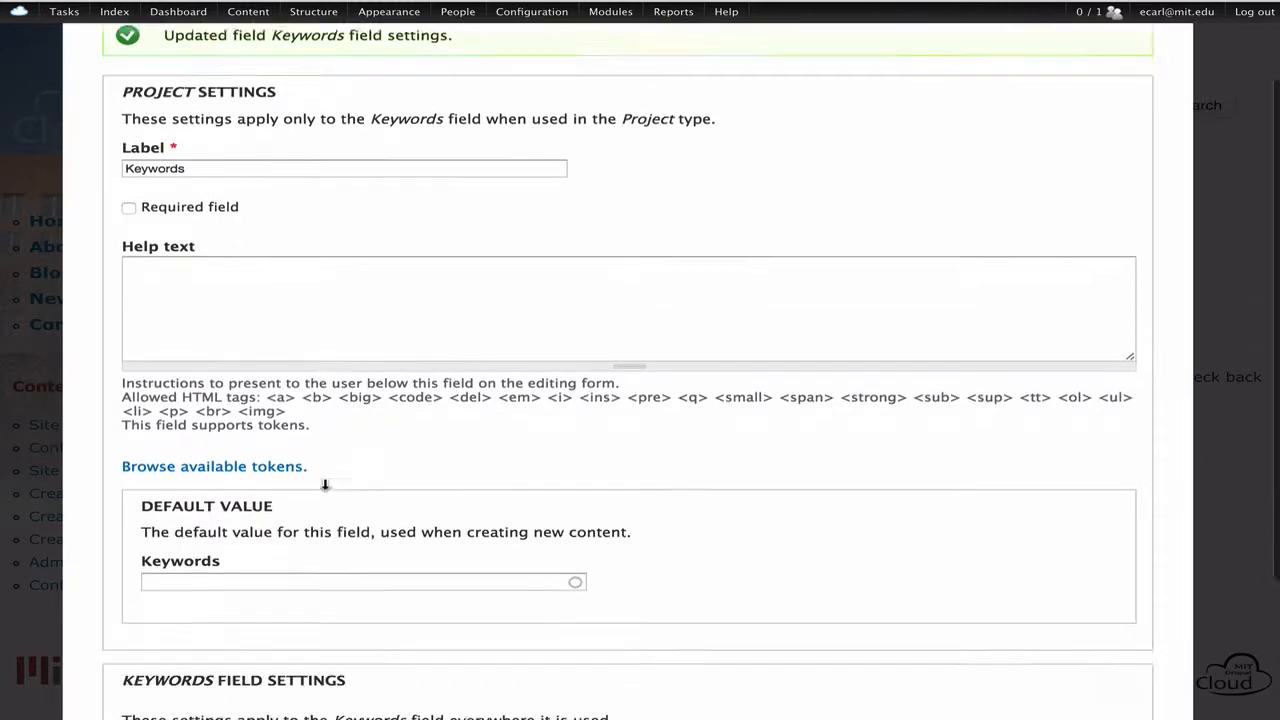
click(200, 504)
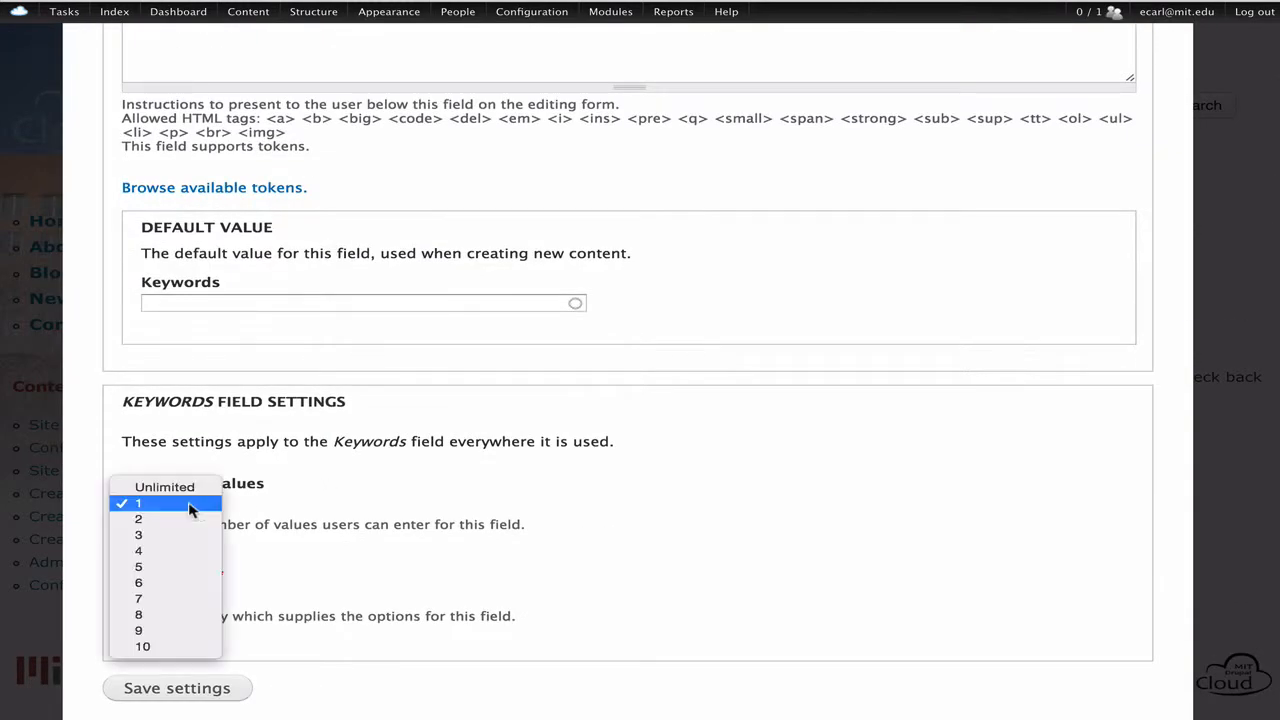
click(198, 487)
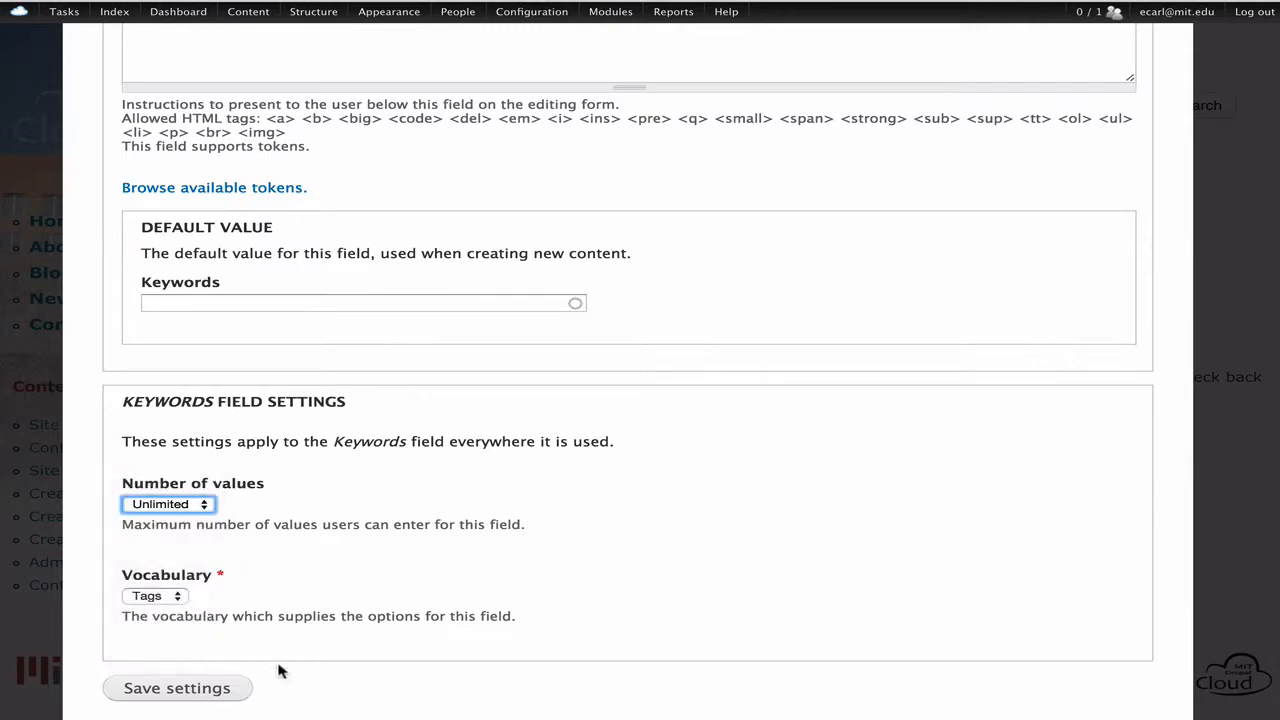
click(177, 688)
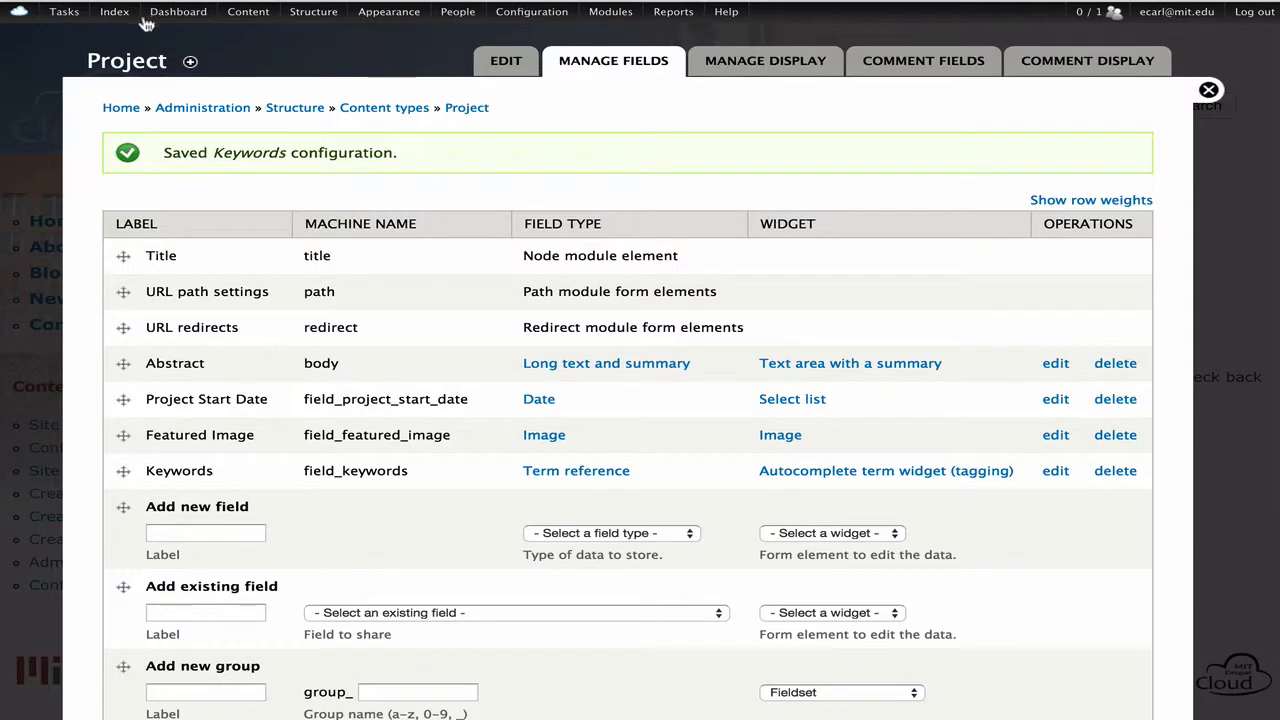
Step: Return to the home page and start a new content item of type Project
click(118, 109)
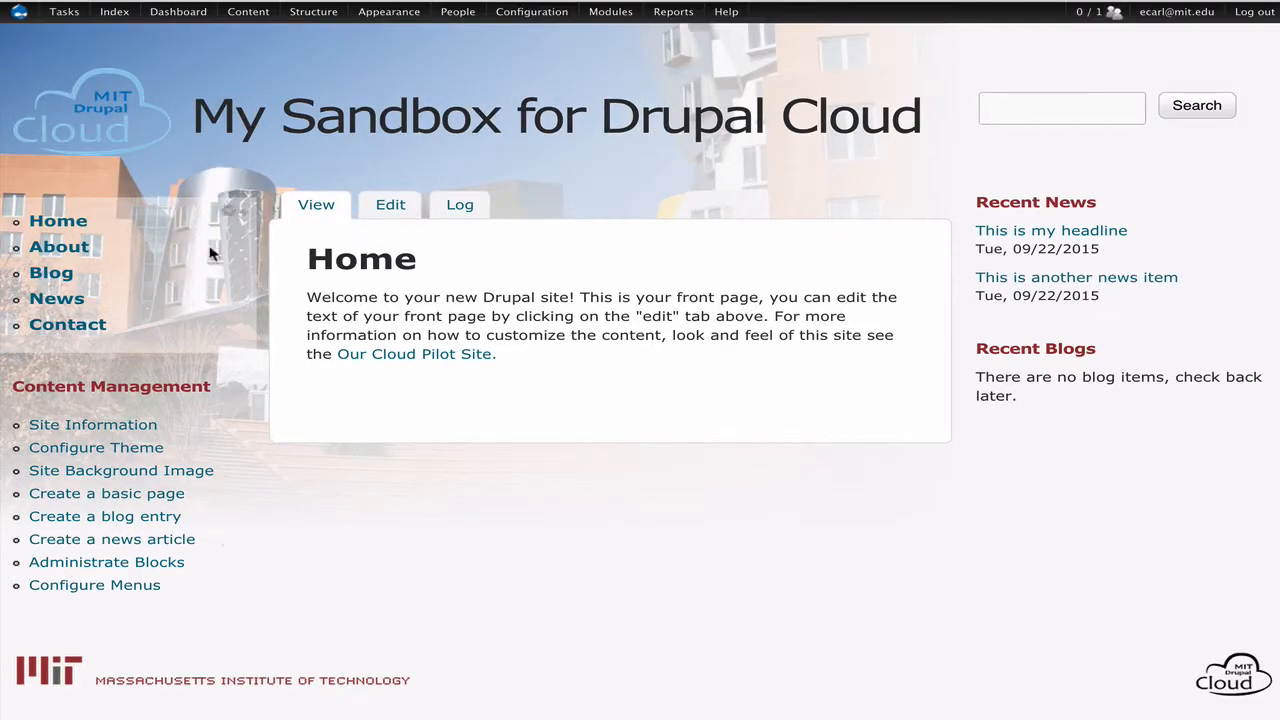
mouse_move(252, 12)
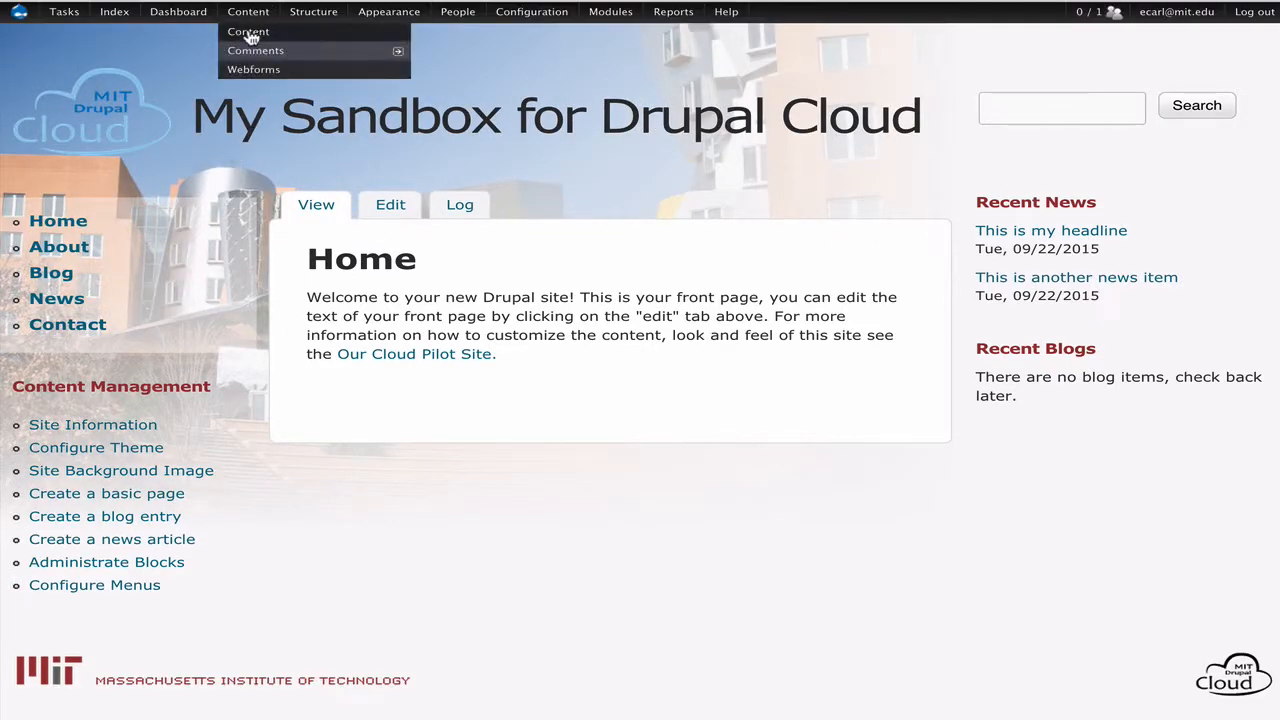
click(250, 35)
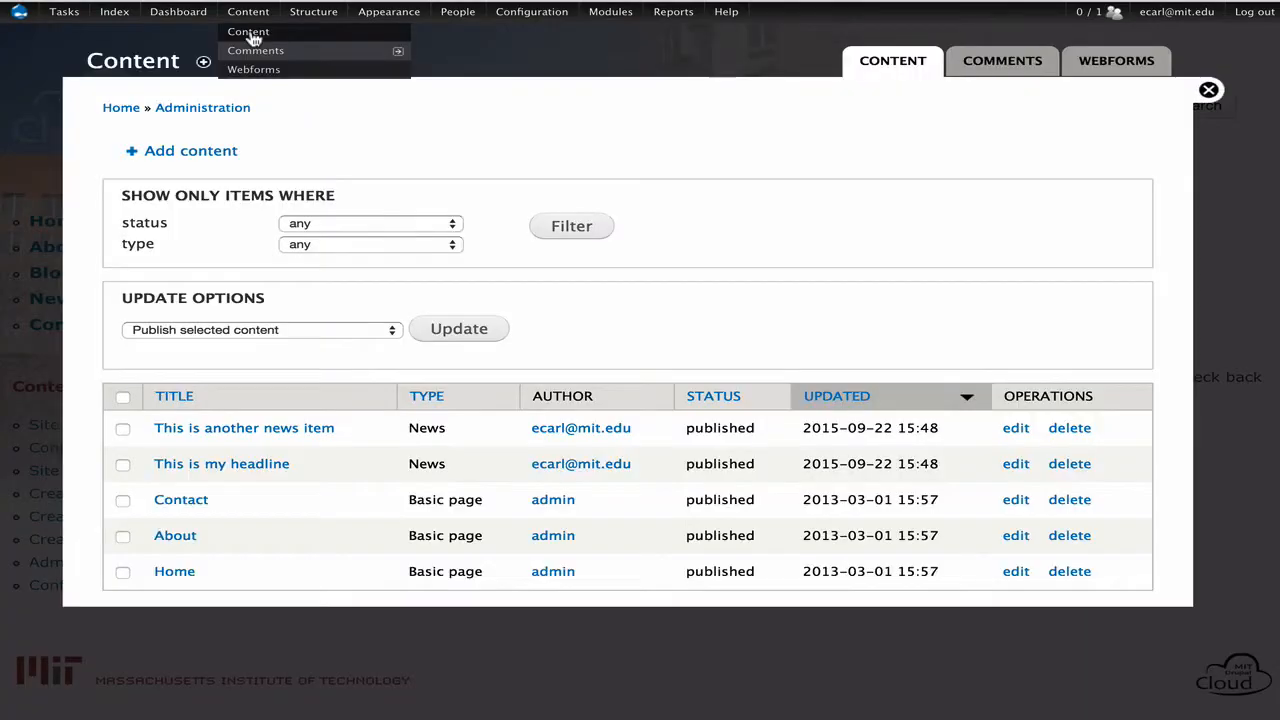
click(219, 152)
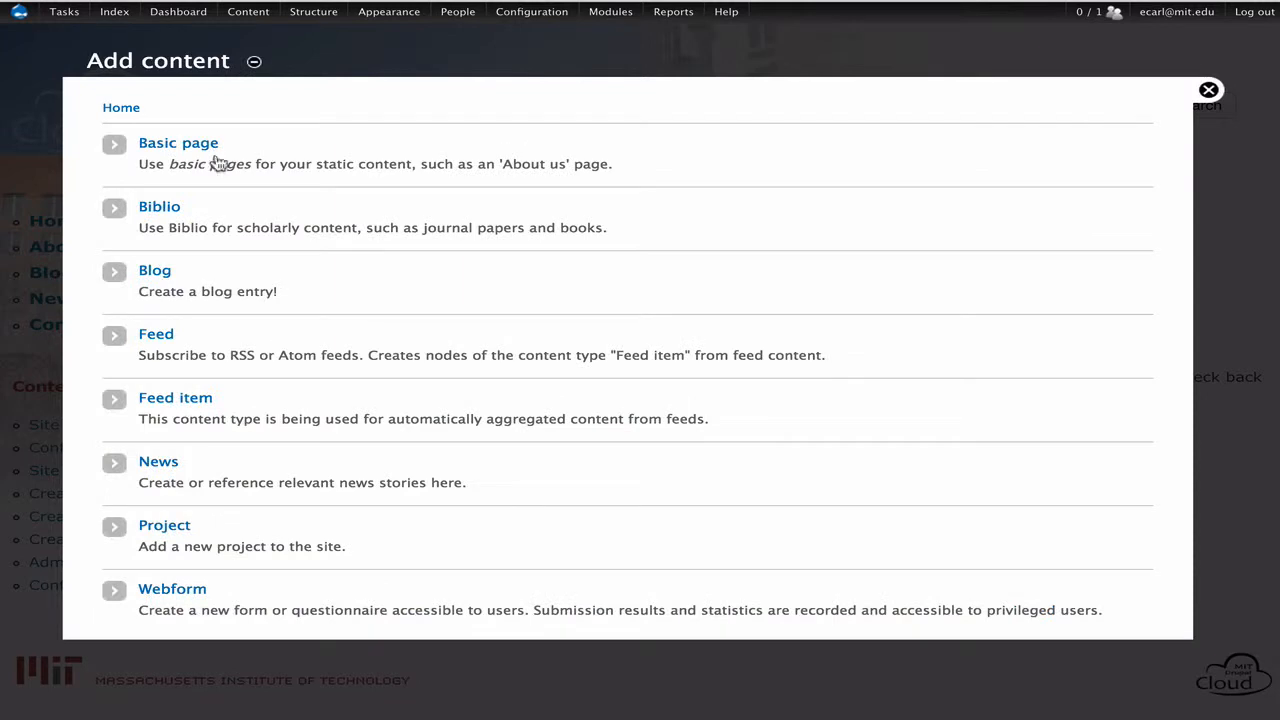
click(166, 528)
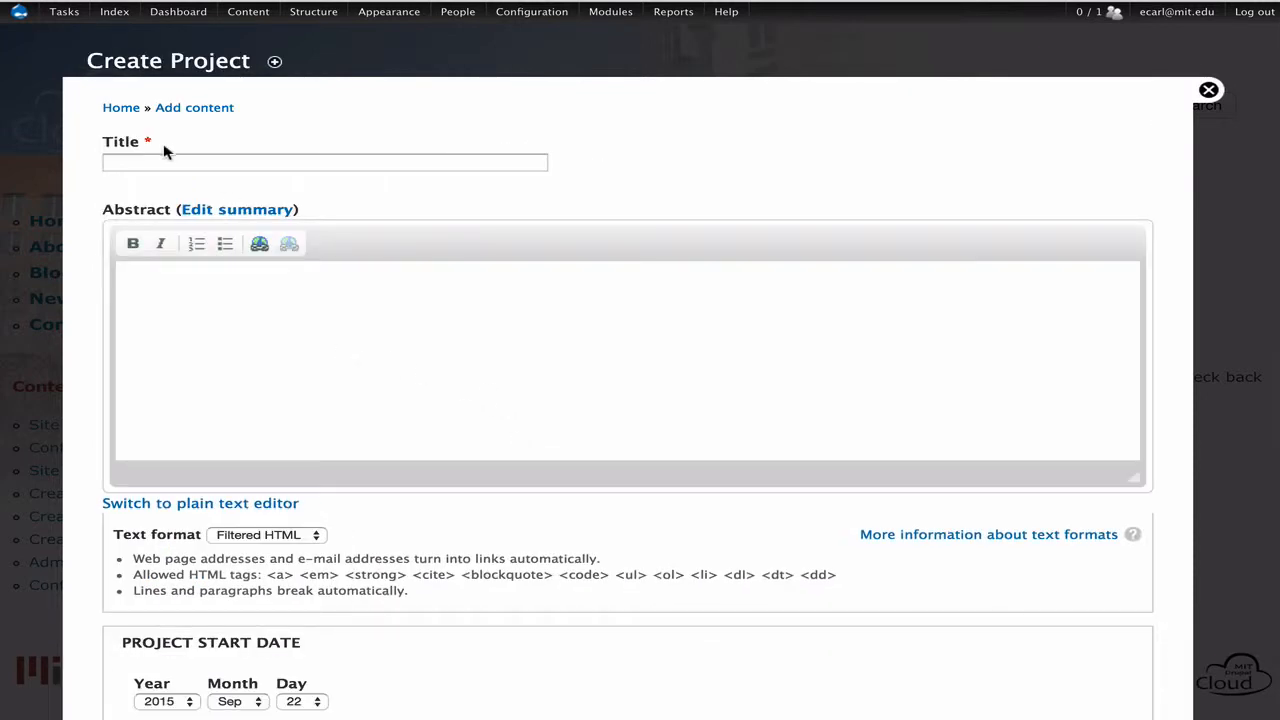
Step: Fill in the title "This is a demo project.", the abstract "This is some content." and the keyword "atlantic ocean"
click(164, 160)
text(T)
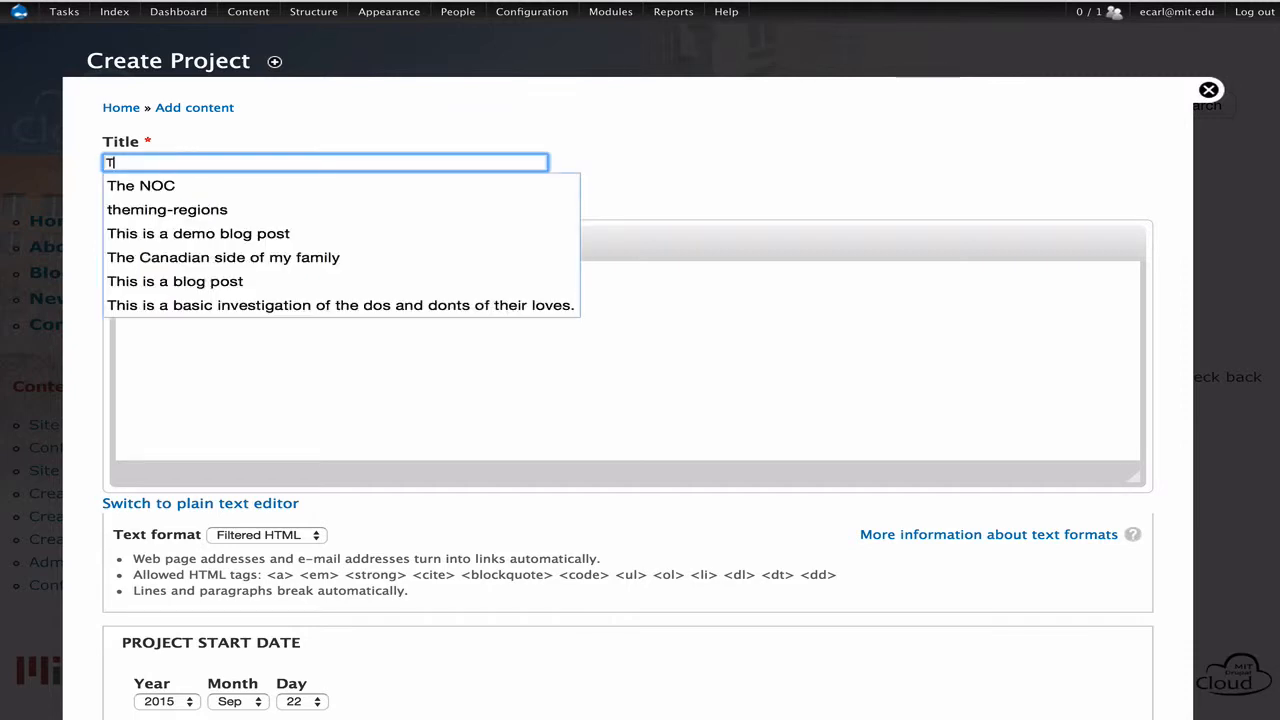
text(his is a demo )
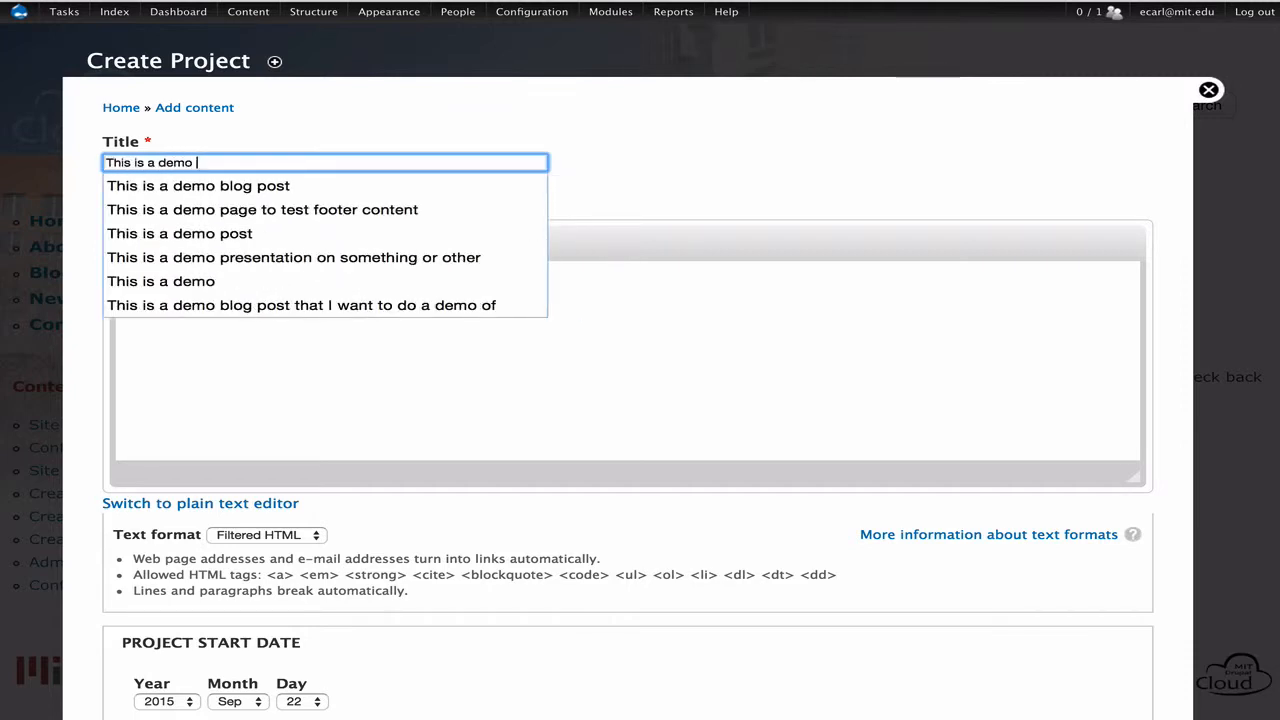
text(project.)
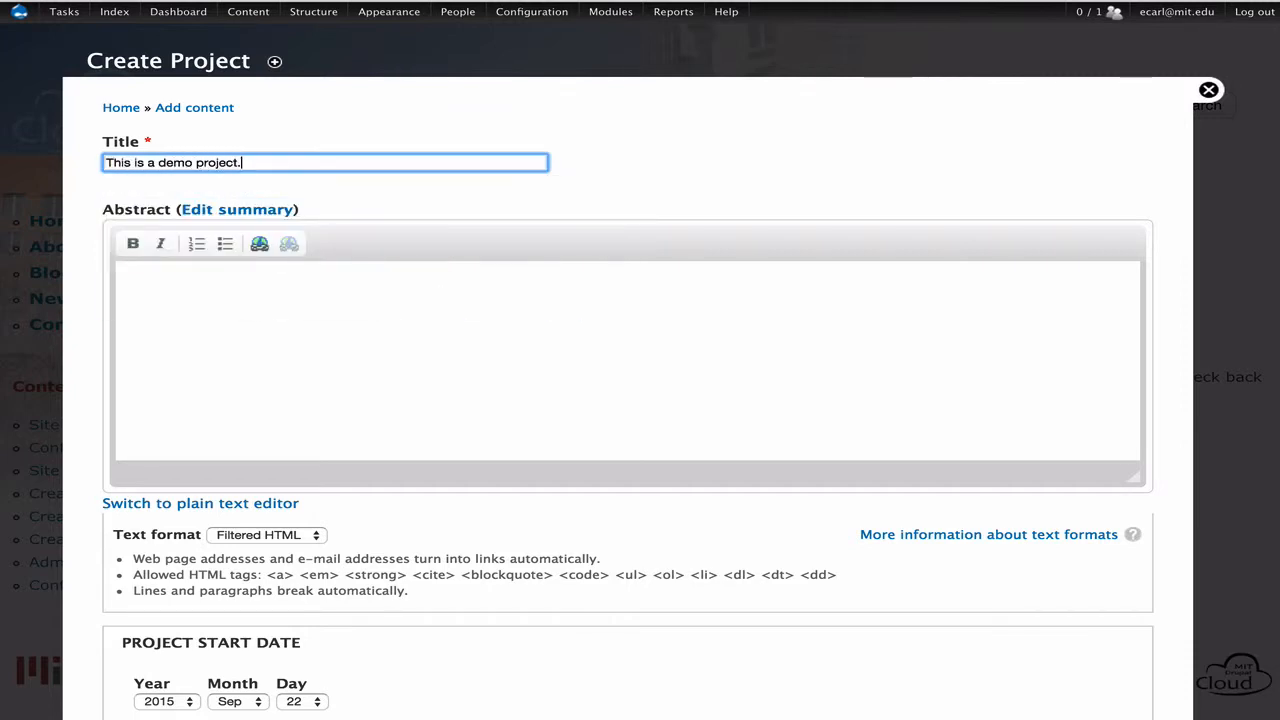
click(250, 320)
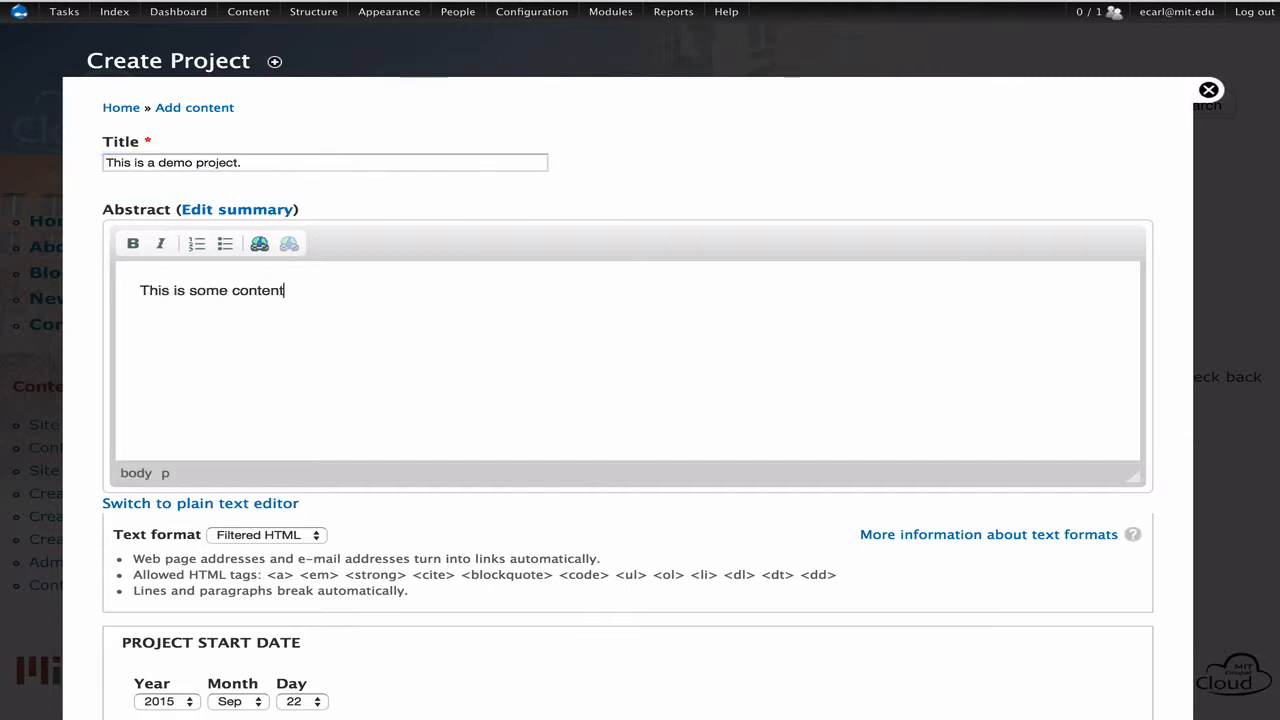
scroll(471, 572, down, 3)
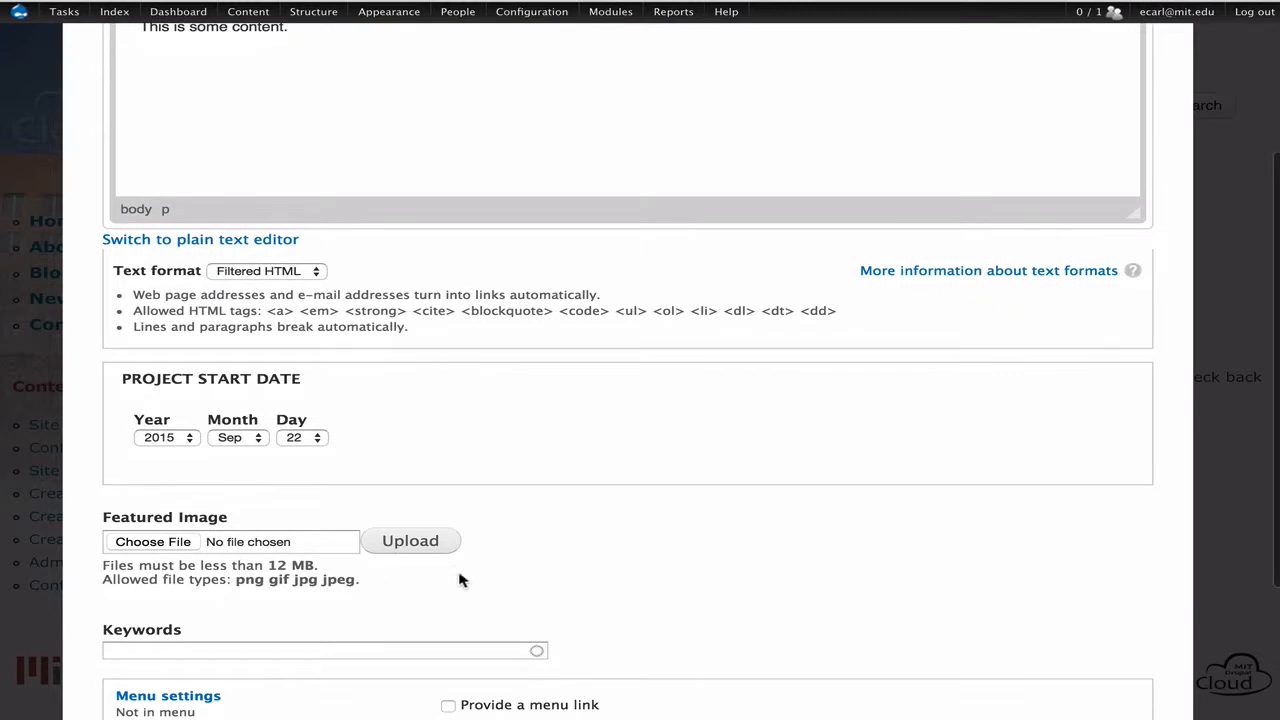
click(137, 649)
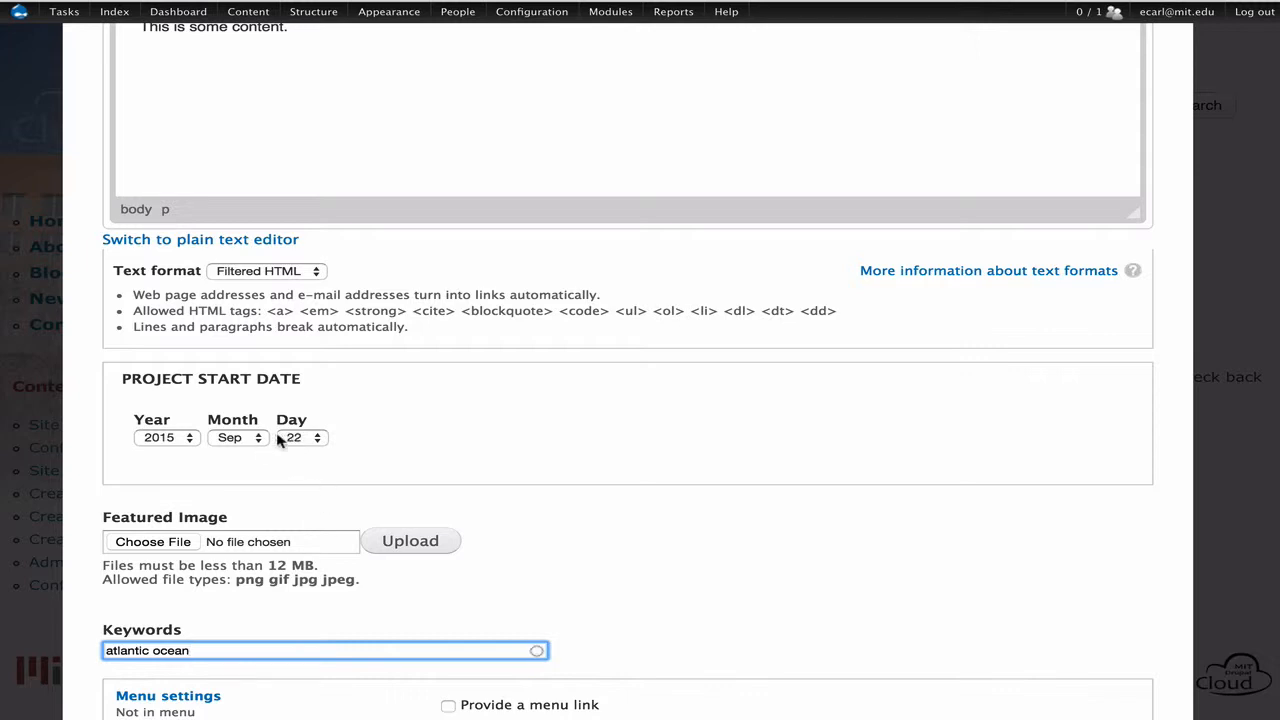
Step: Set the project start date to Oct 15, 2015 and save the project
click(237, 441)
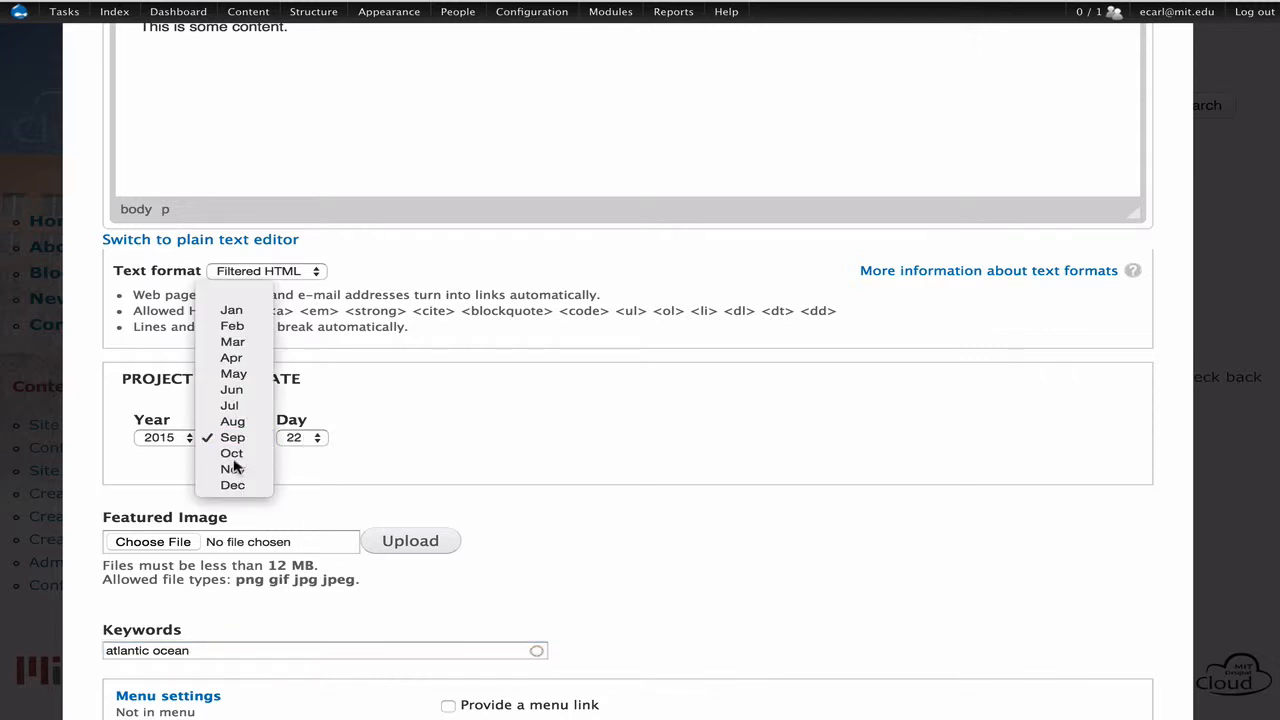
click(231, 454)
click(300, 437)
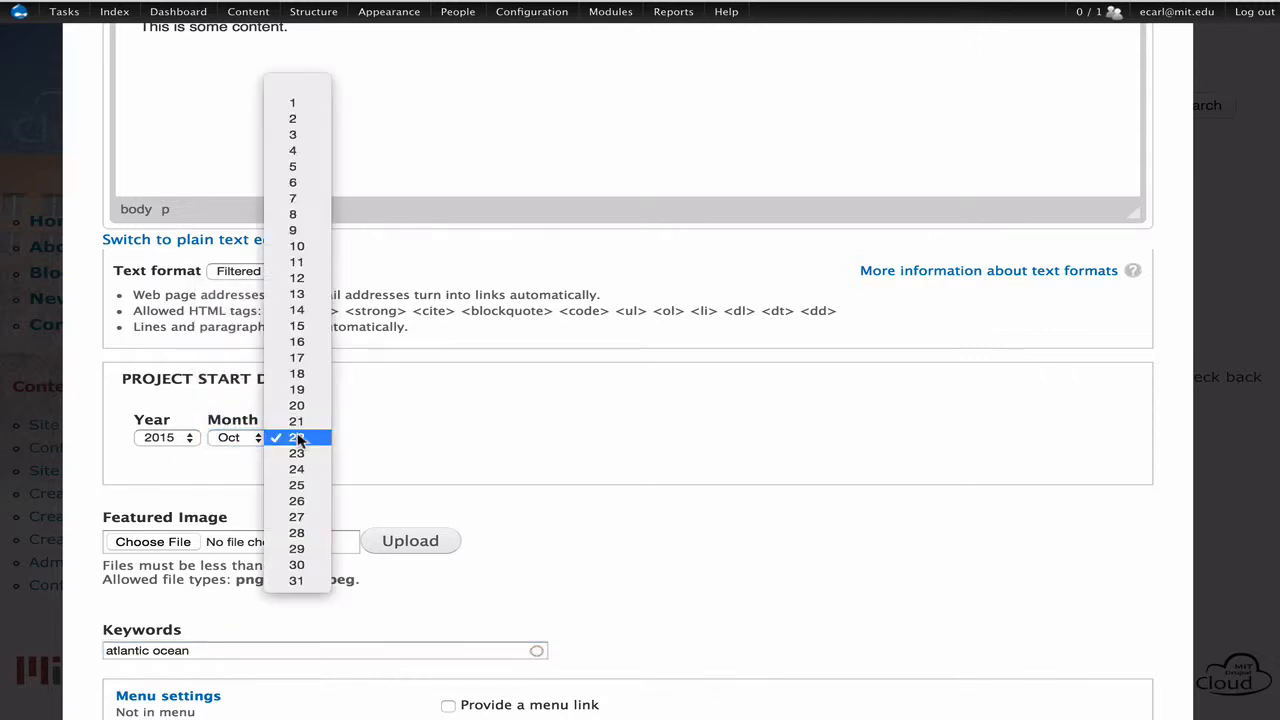
click(300, 326)
scroll(306, 480, down, 5)
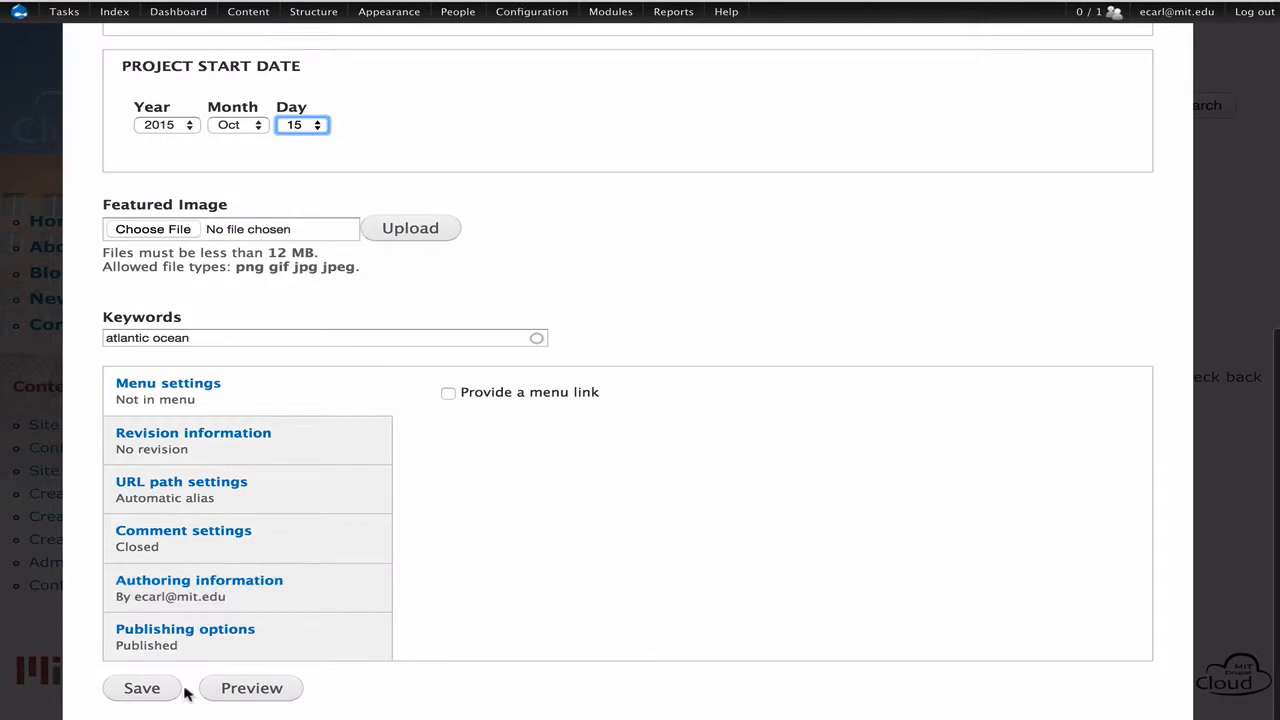
click(143, 689)
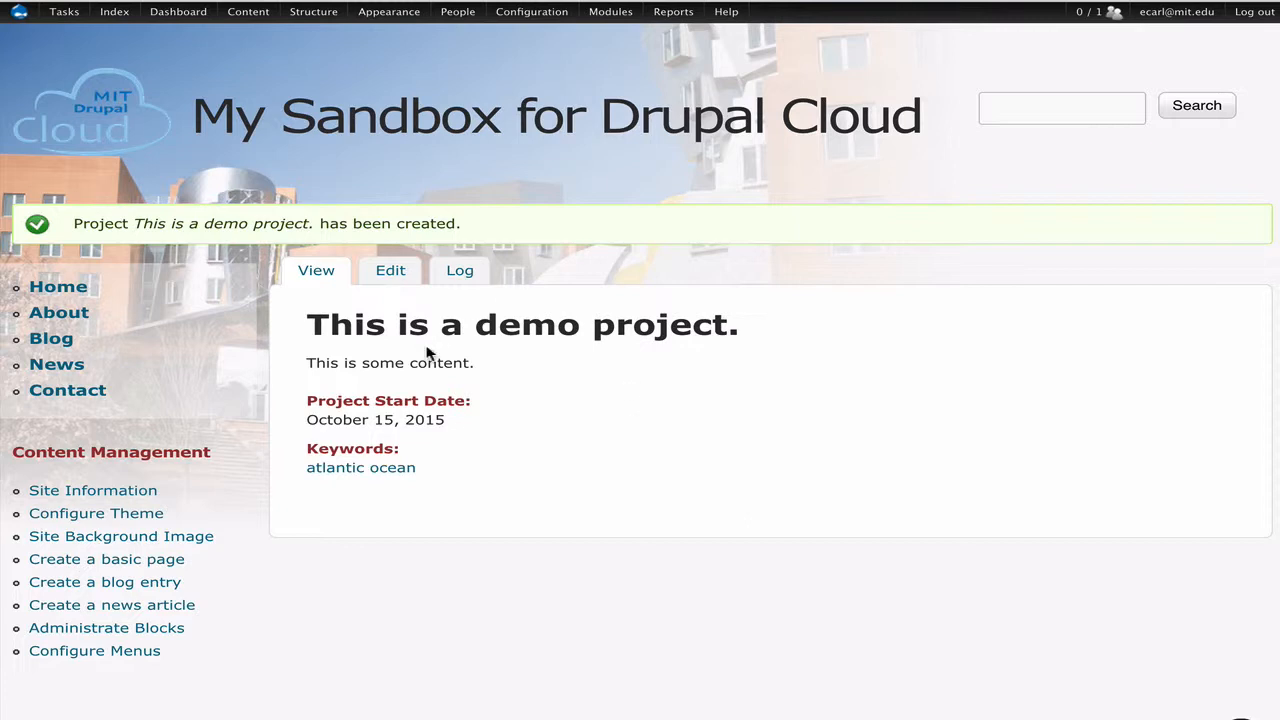
Step: Examine the site's Blog and News listing pages
click(51, 340)
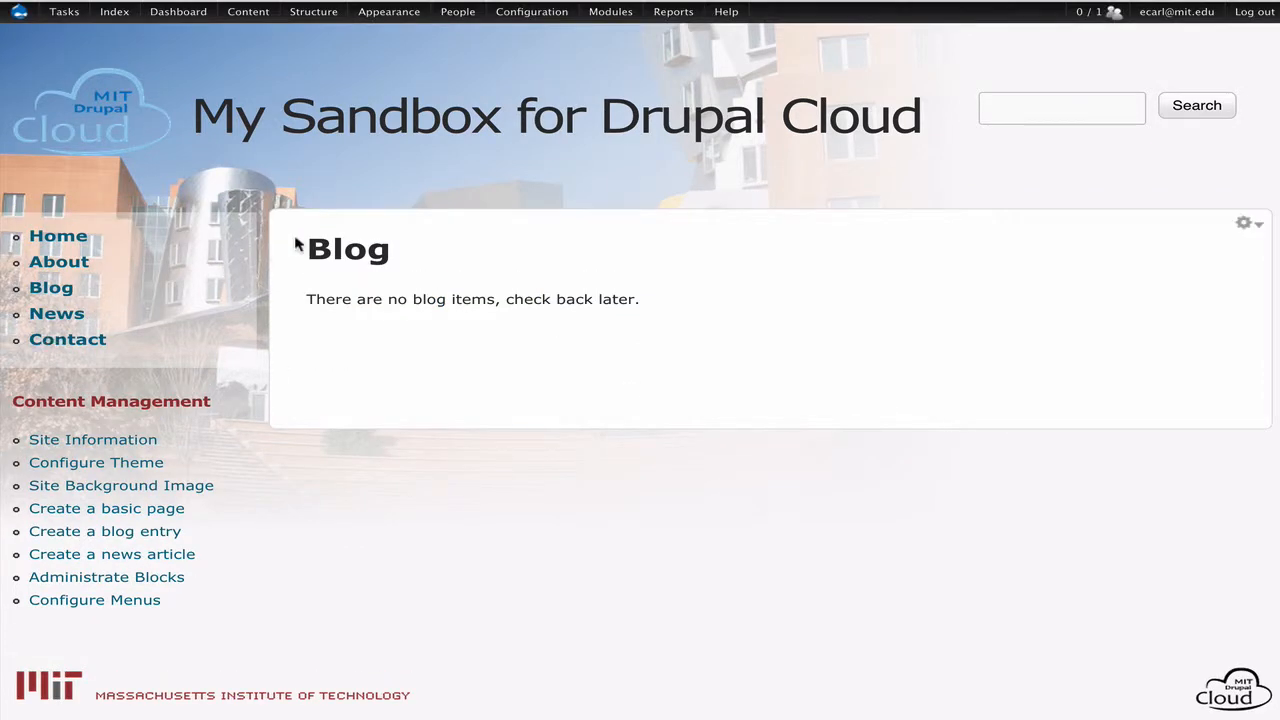
click(57, 300)
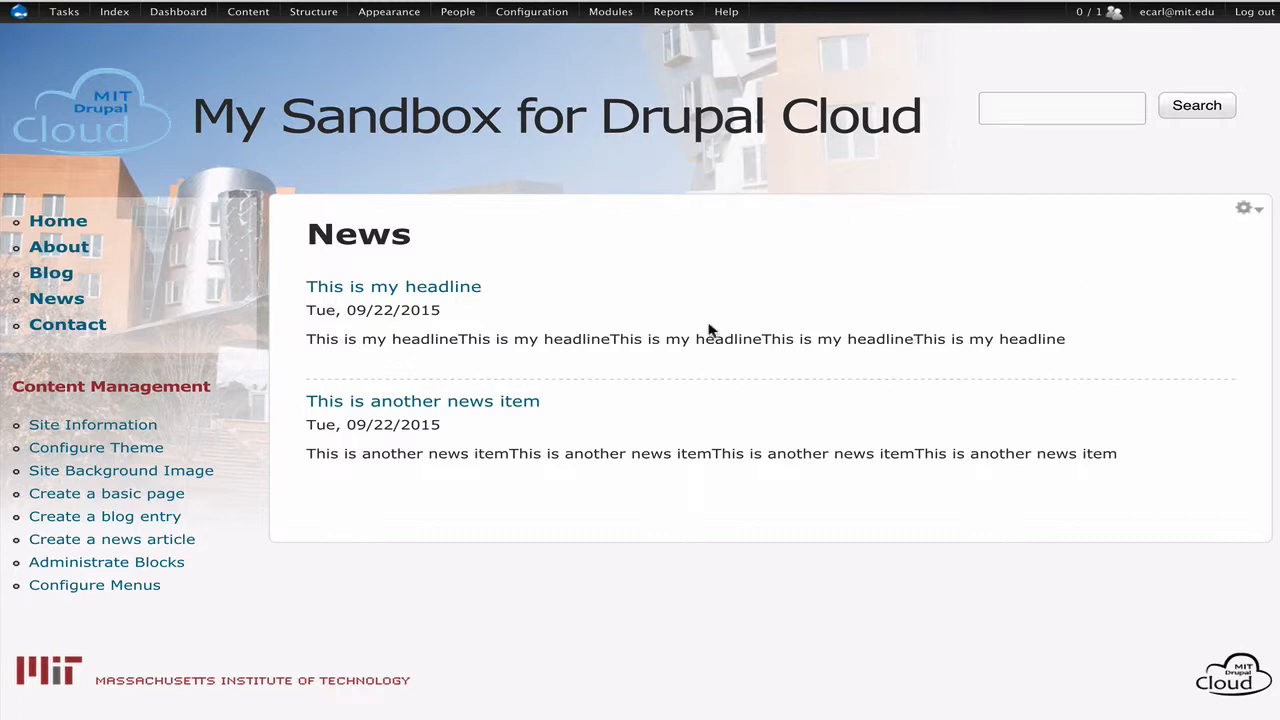
Step: Configure Views to show filters on the list of views and hide the advanced help warning, and save the configuration
mouse_move(312, 18)
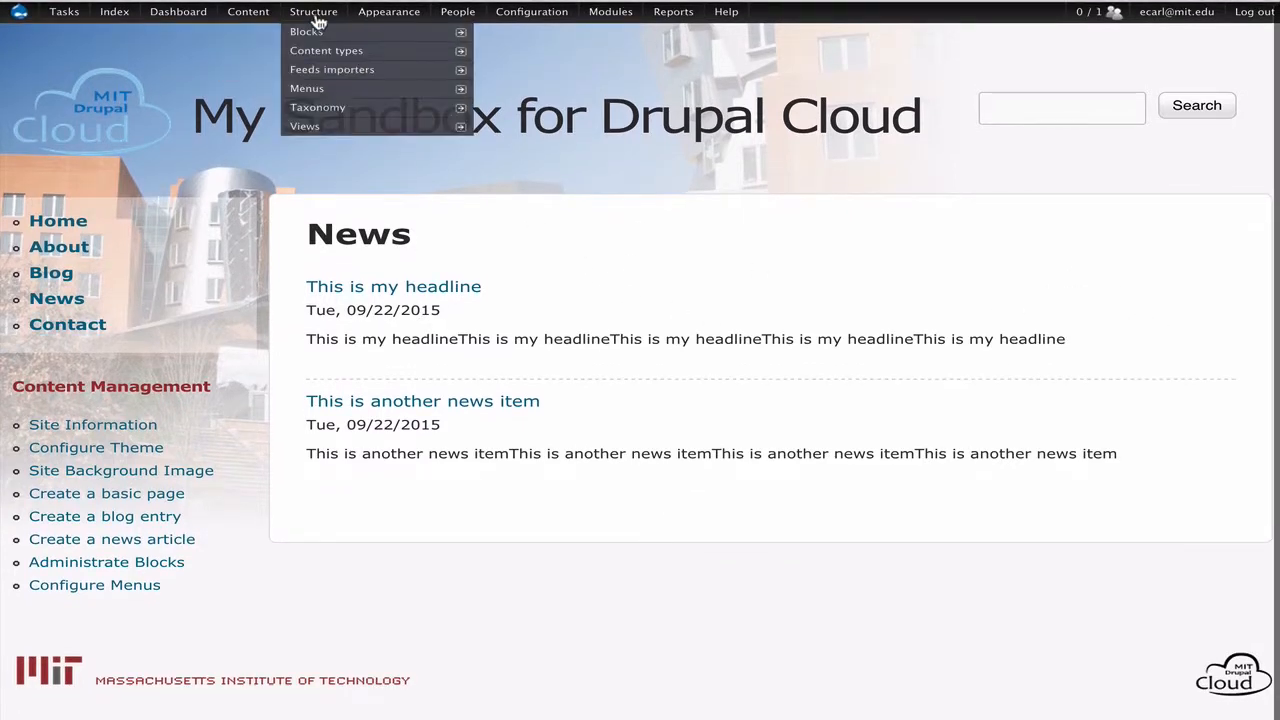
click(310, 127)
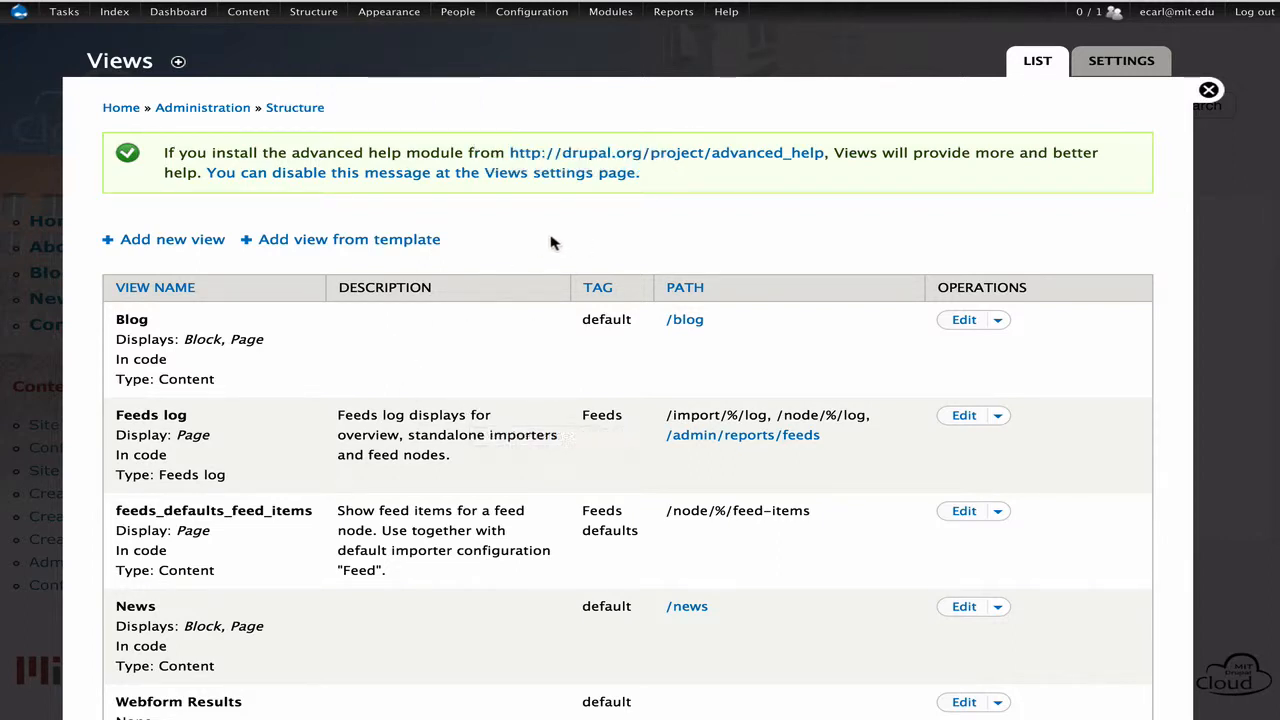
click(534, 176)
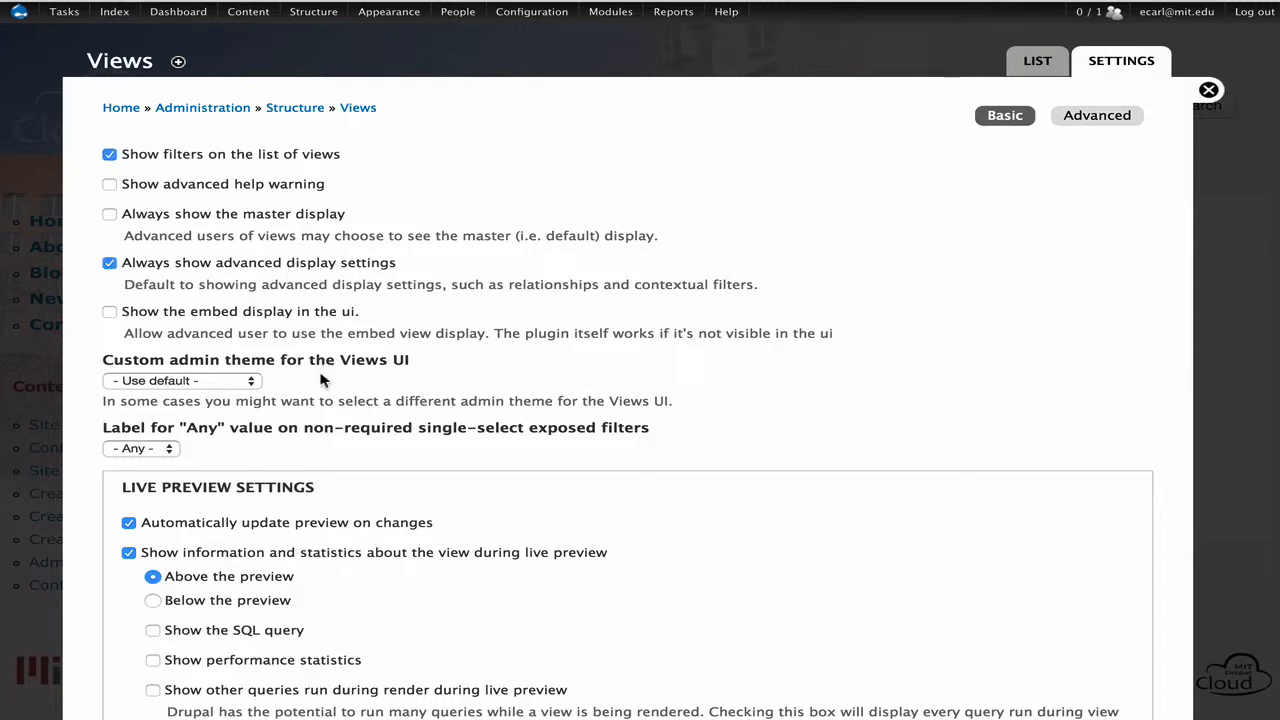
scroll(288, 383, down, 1)
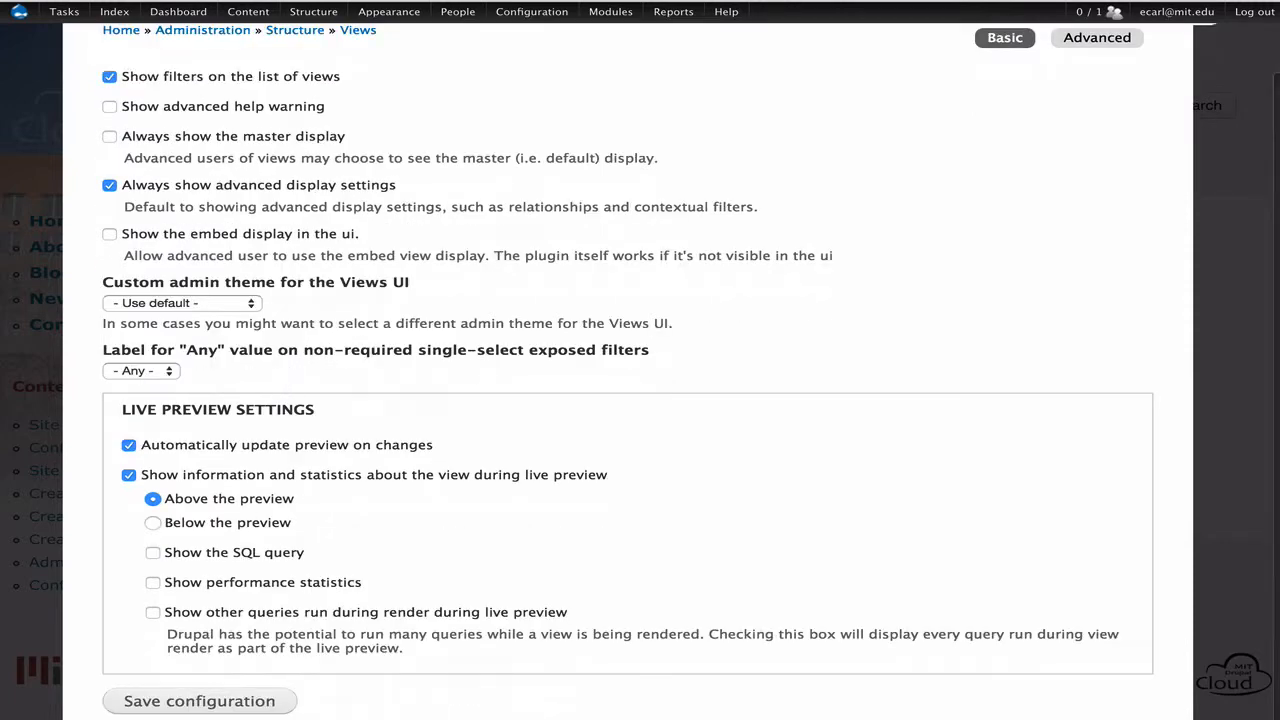
click(222, 704)
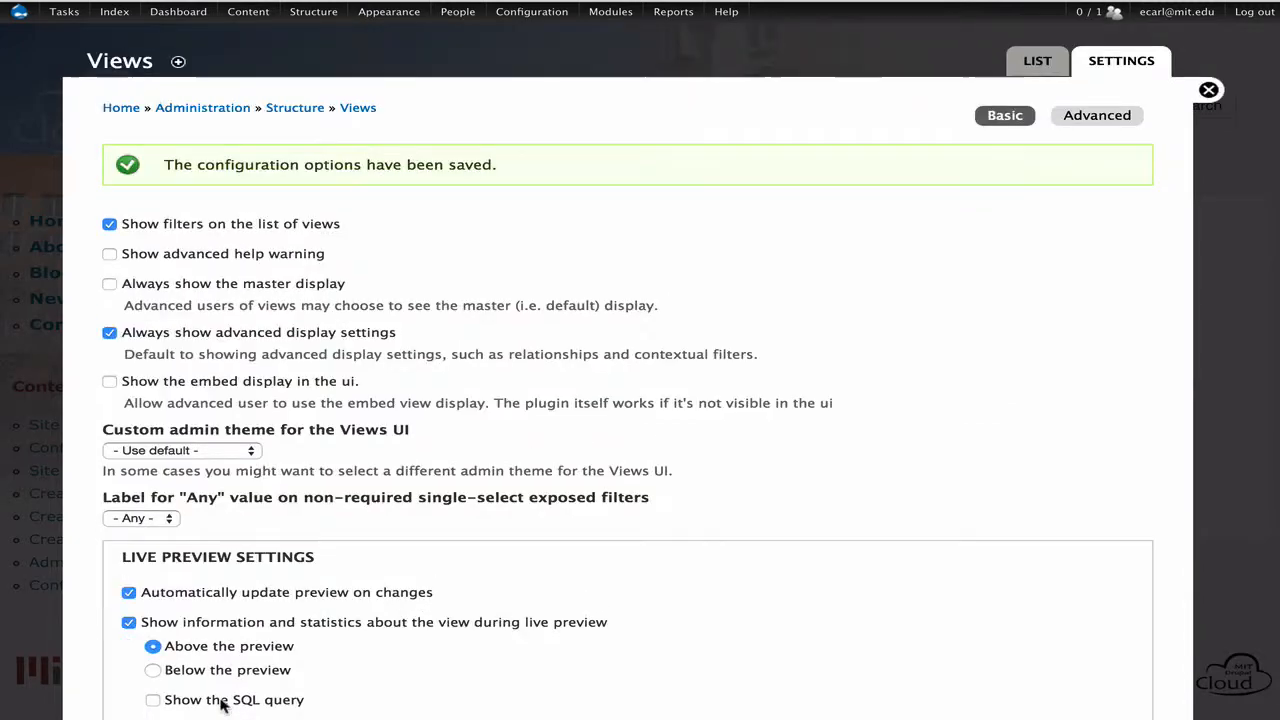
Step: Return to the list of views and start adding a new view
click(123, 111)
mouse_move(313, 11)
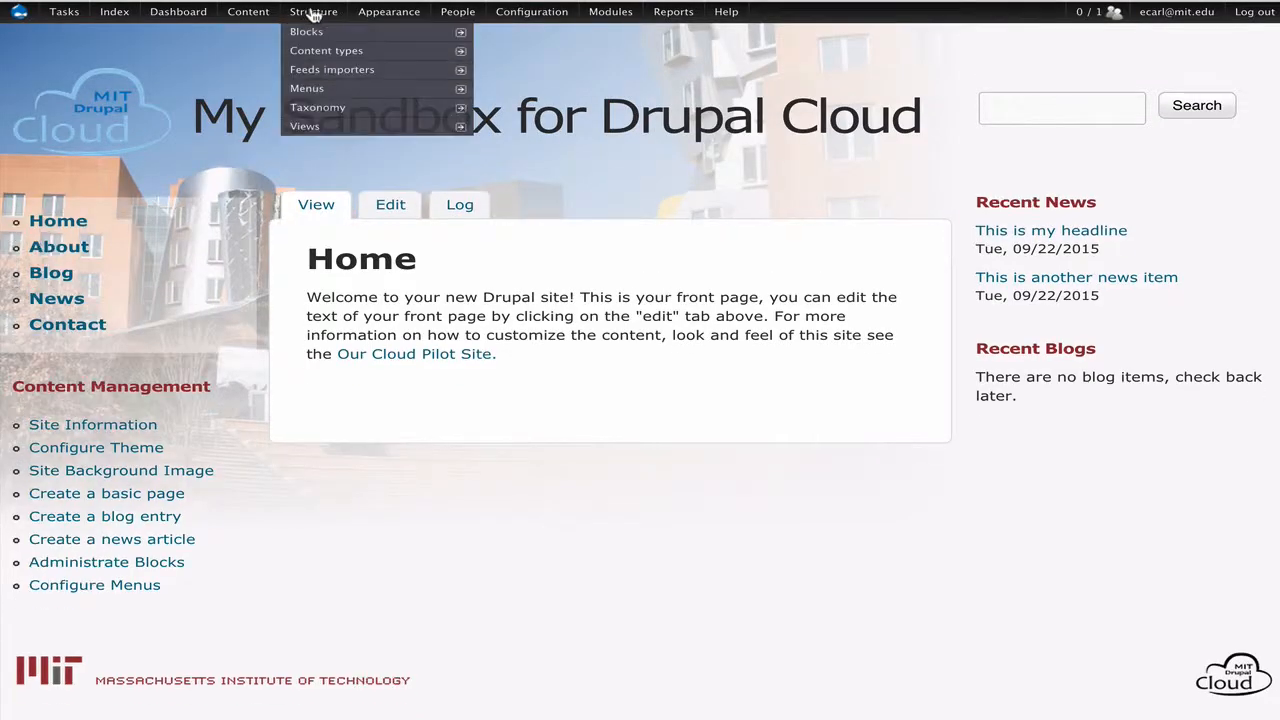
click(310, 126)
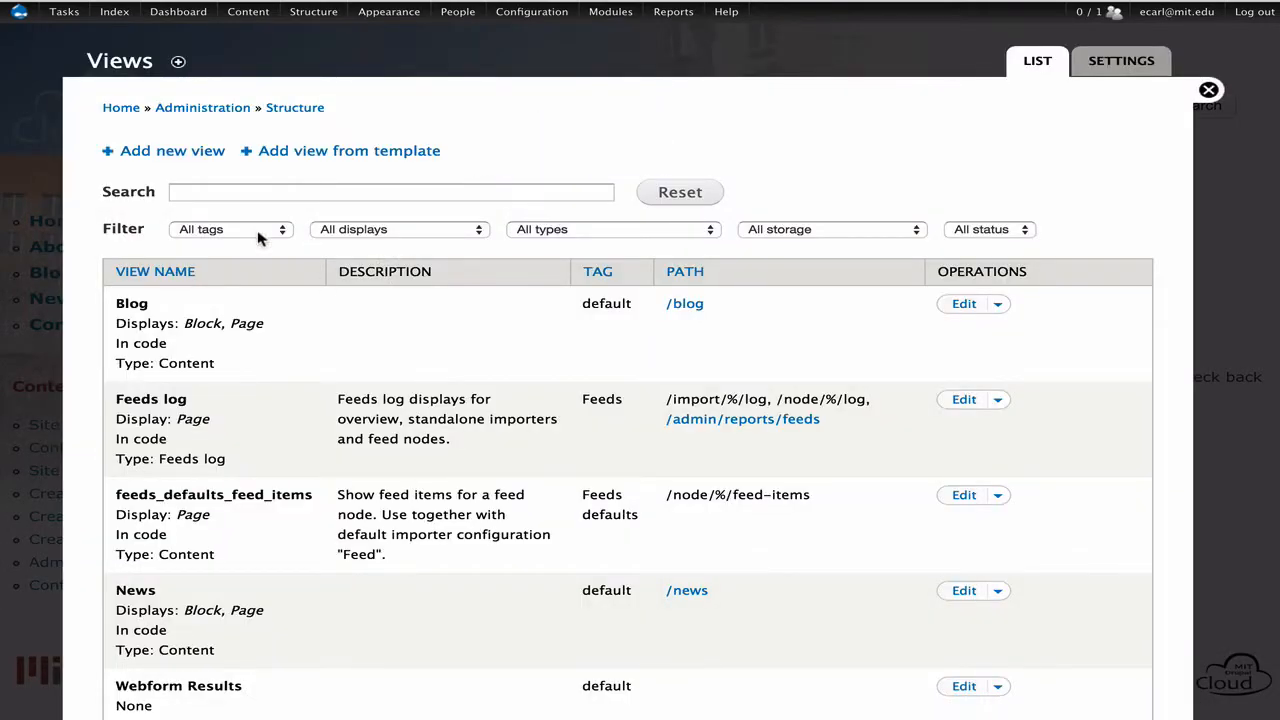
click(205, 190)
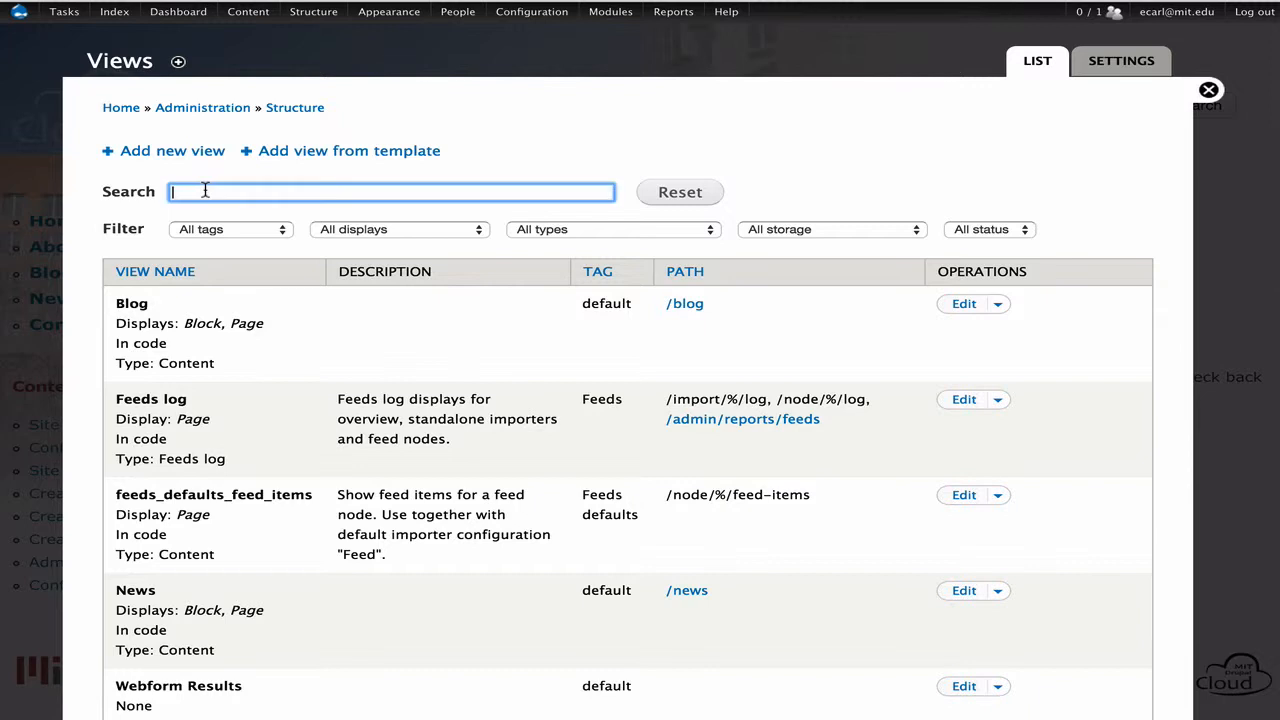
scroll(447, 586, down, 1)
scroll(446, 586, up, 1)
click(184, 156)
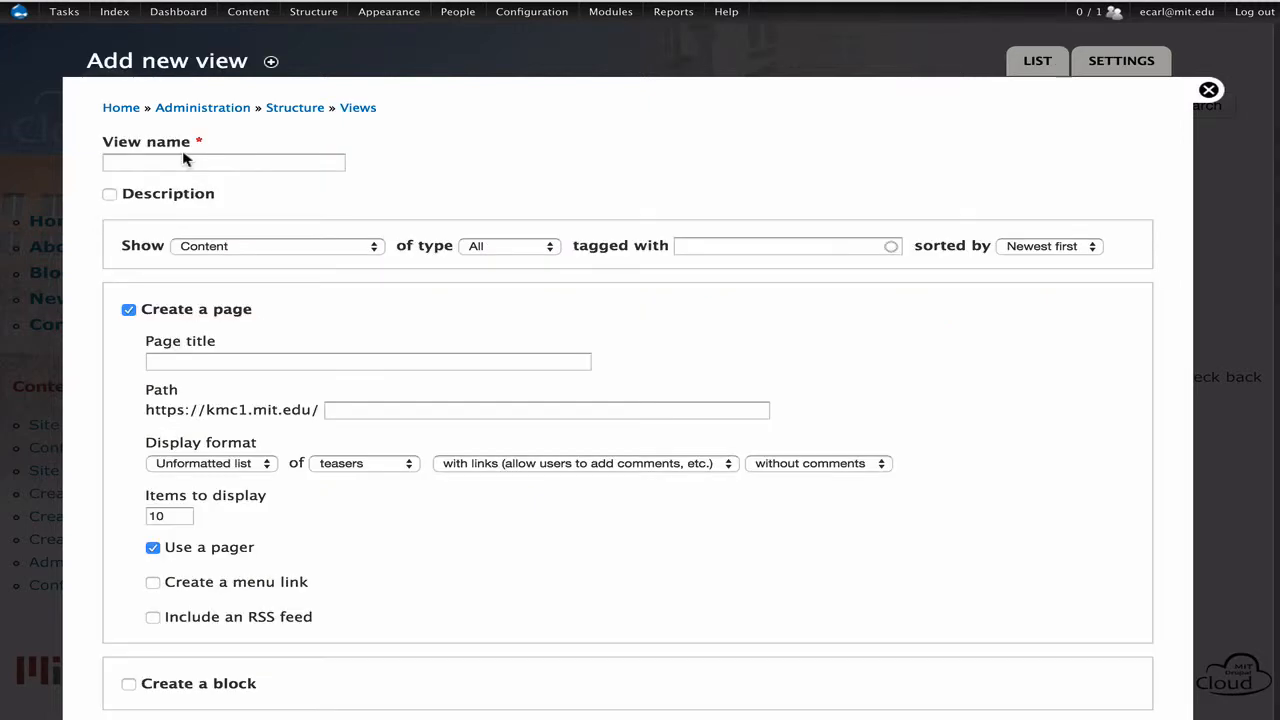
Step: Name the new view "Projects" and make it show content of type Project
click(152, 160)
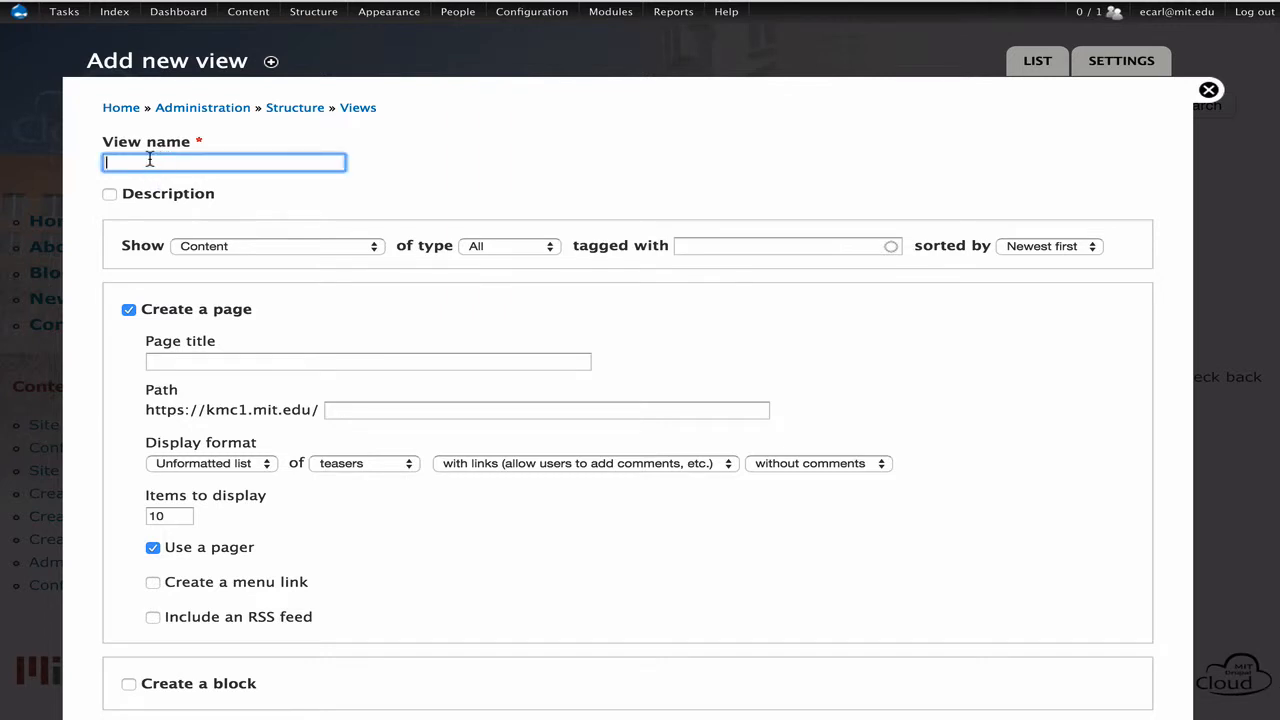
text(Projects)
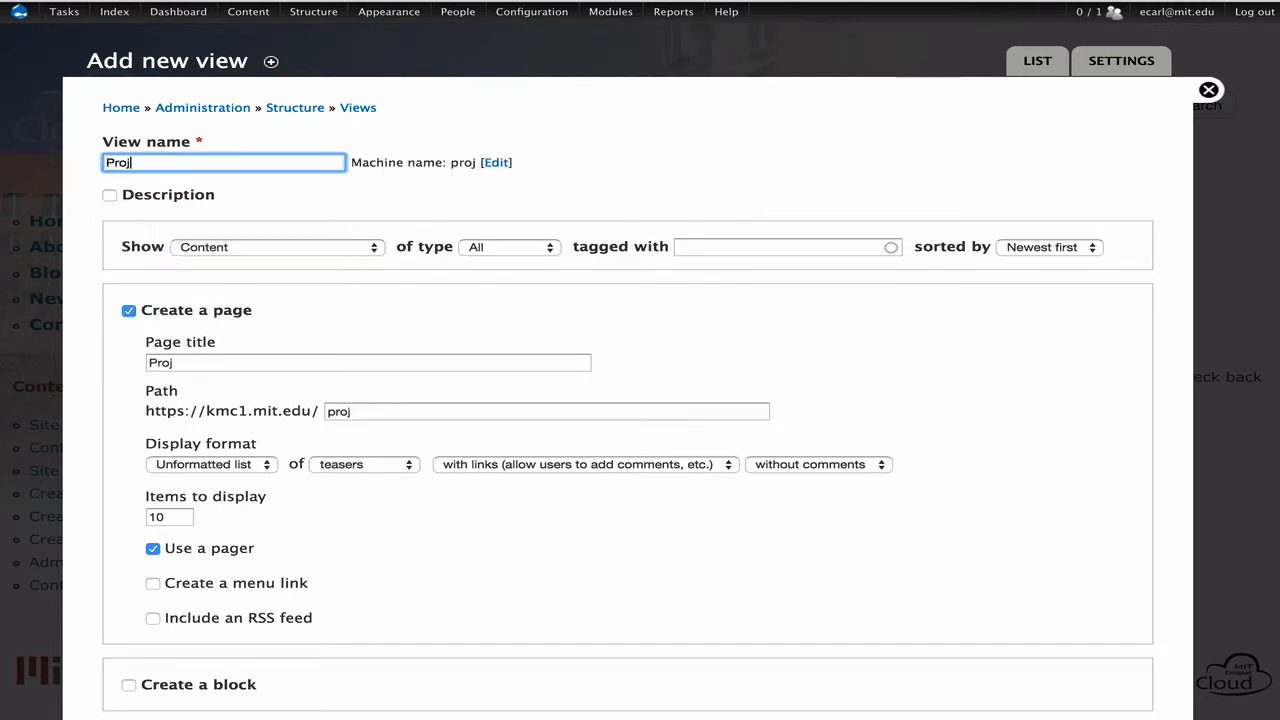
click(349, 207)
click(484, 249)
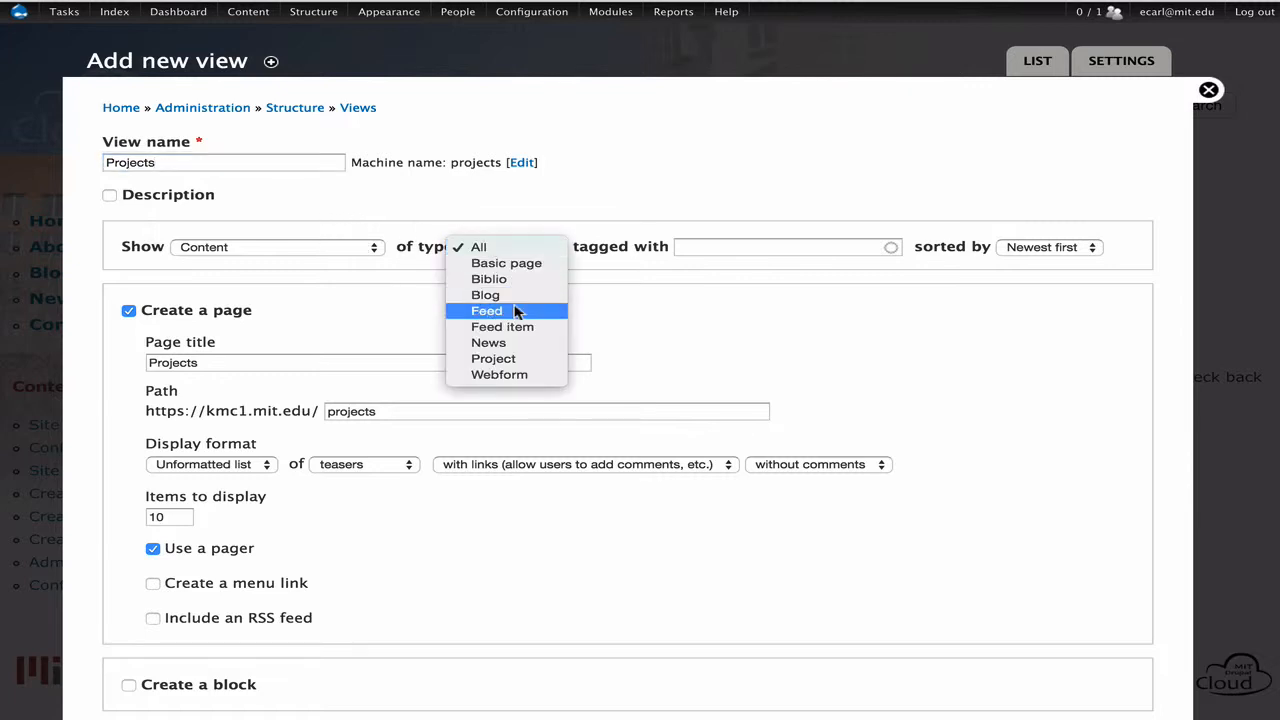
click(493, 362)
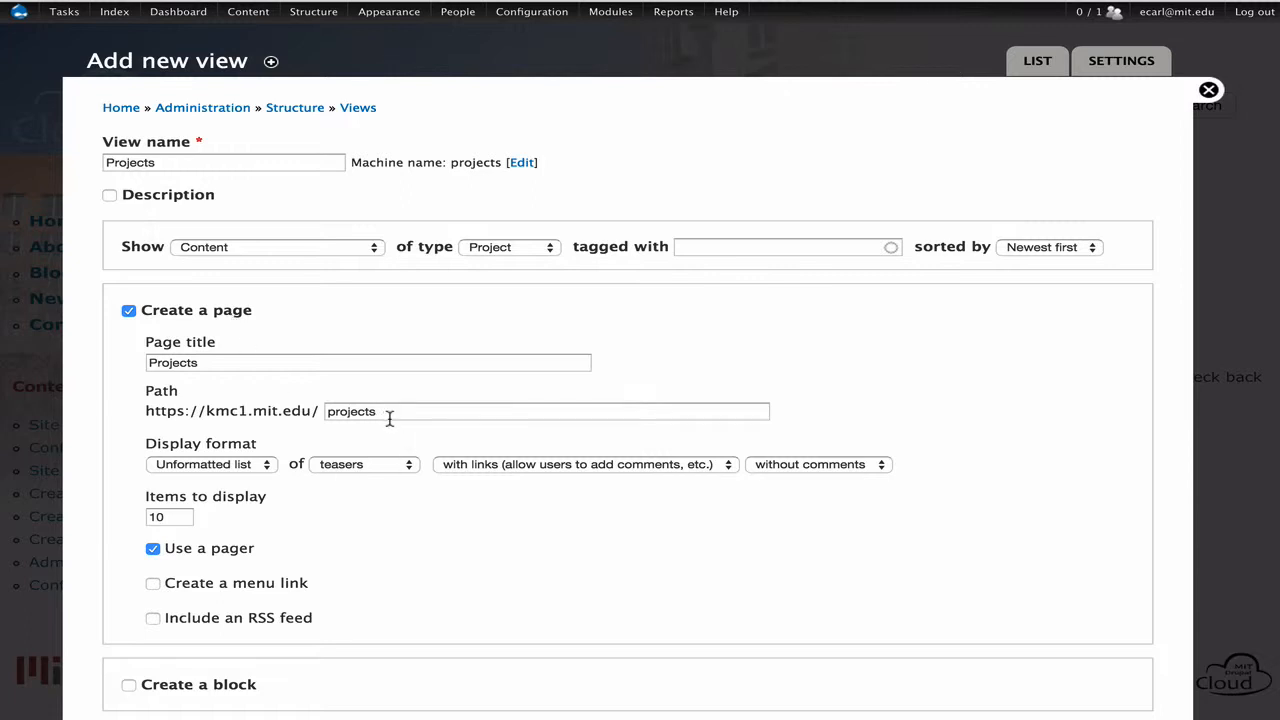
Step: Turn off the pager for the view's page and keep Unformatted list as its display format
click(236, 550)
click(247, 467)
click(247, 467)
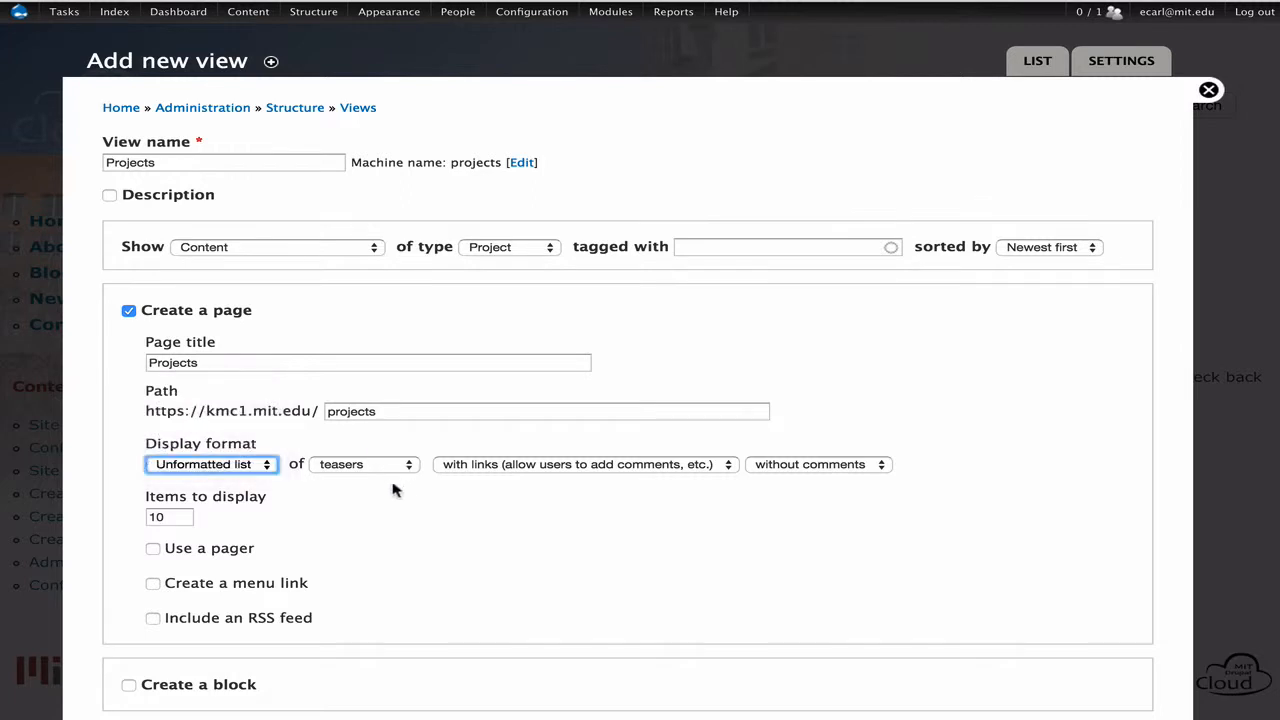
Step: Make the page list fields instead of teasers, also create a block, and continue to editing the view
click(376, 466)
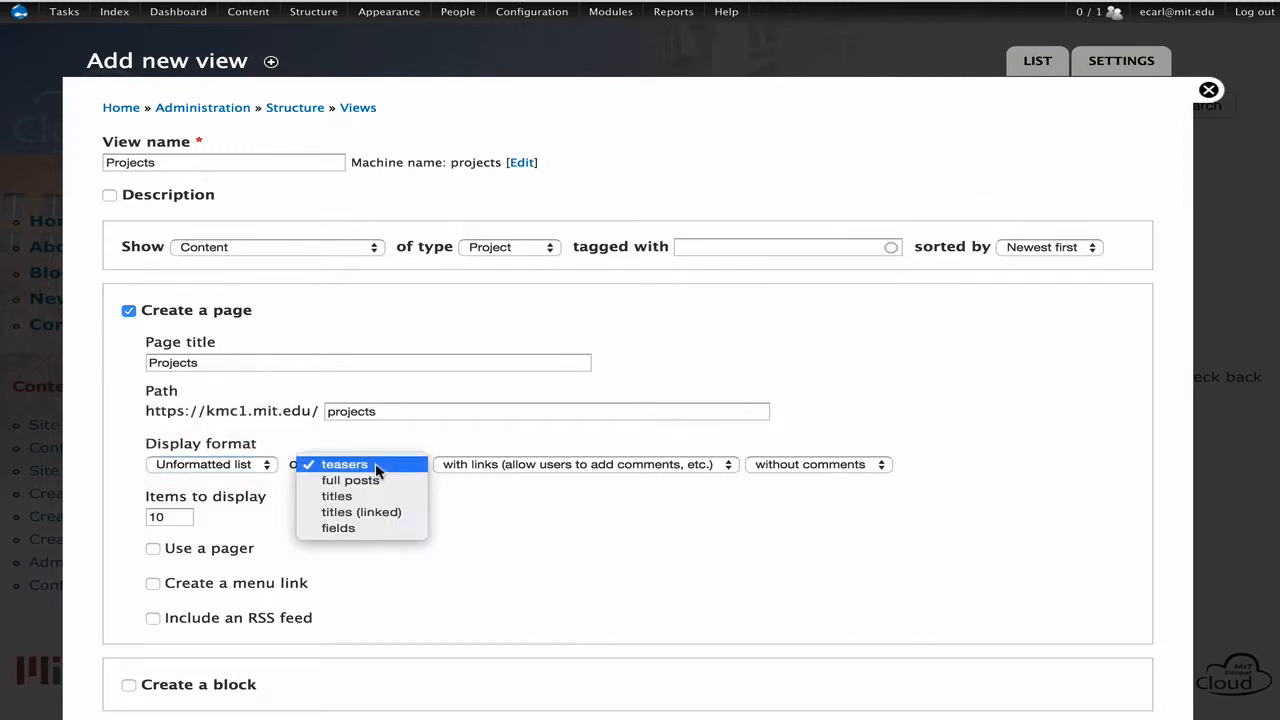
click(387, 528)
scroll(421, 516, down, 1)
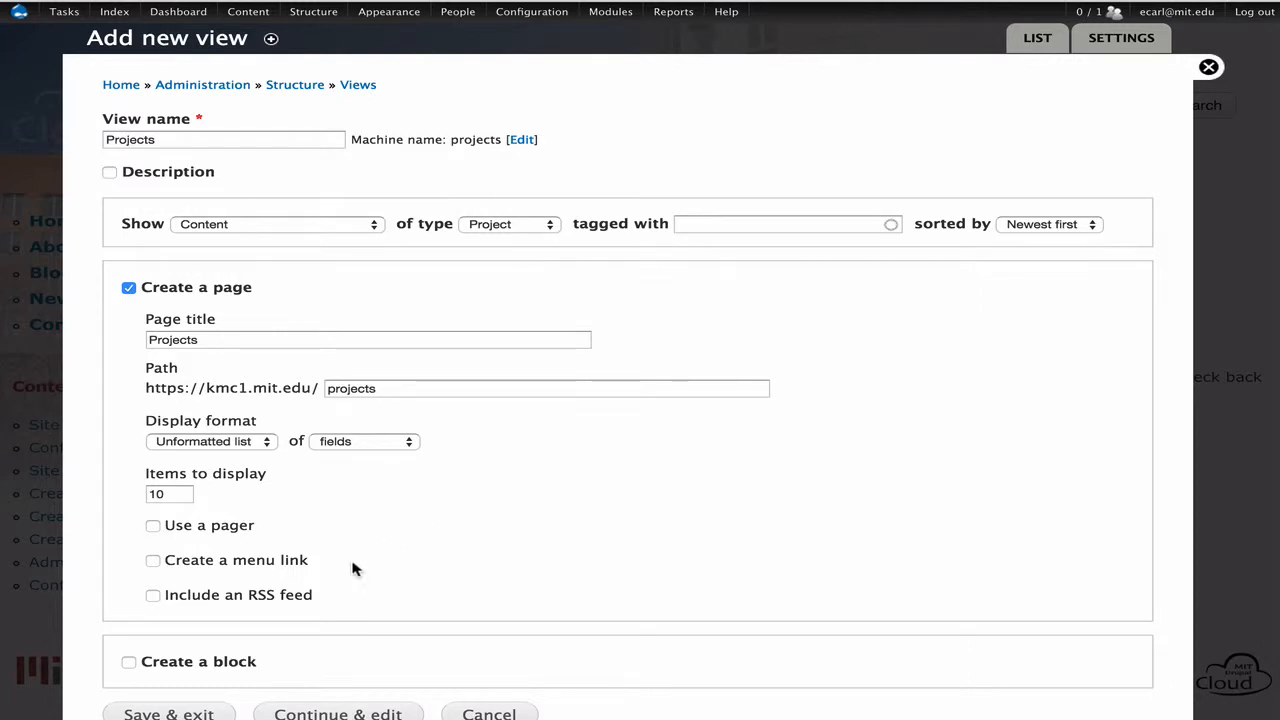
click(220, 665)
scroll(329, 640, down, 4)
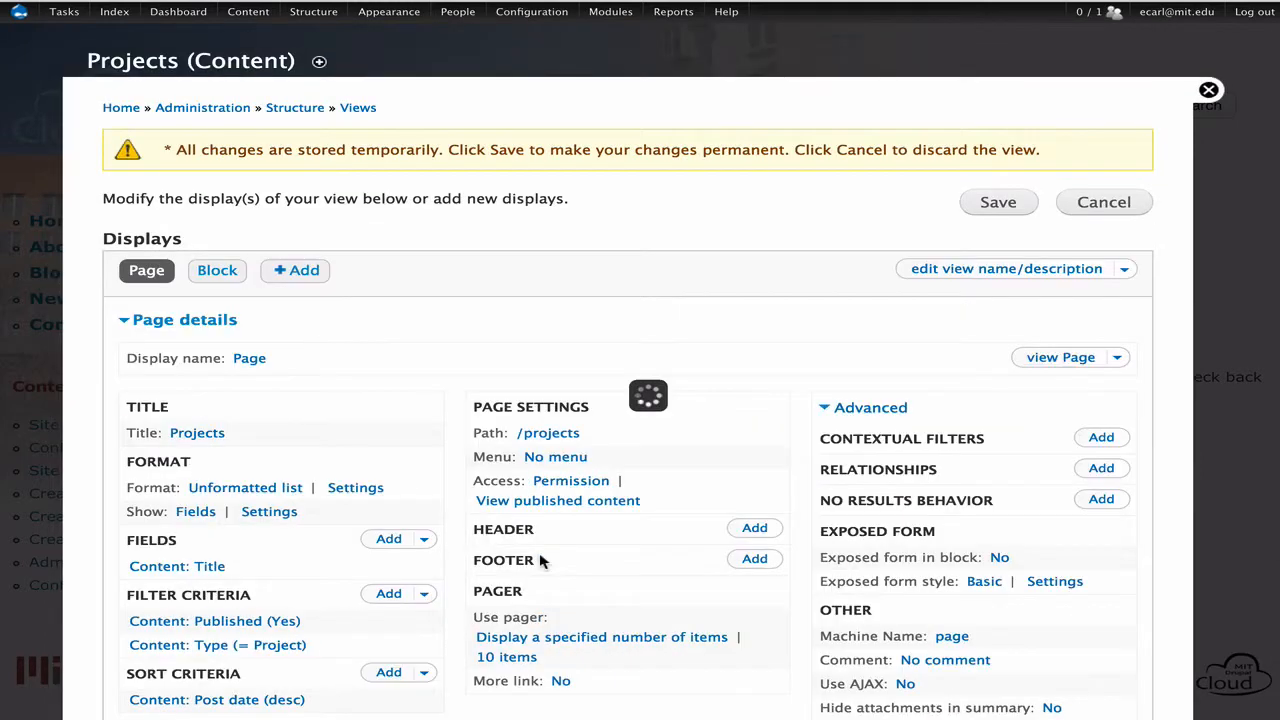
Step: Start adding fields to the view for all displays, search for "body" and select Content: Body
scroll(534, 364, down, 1)
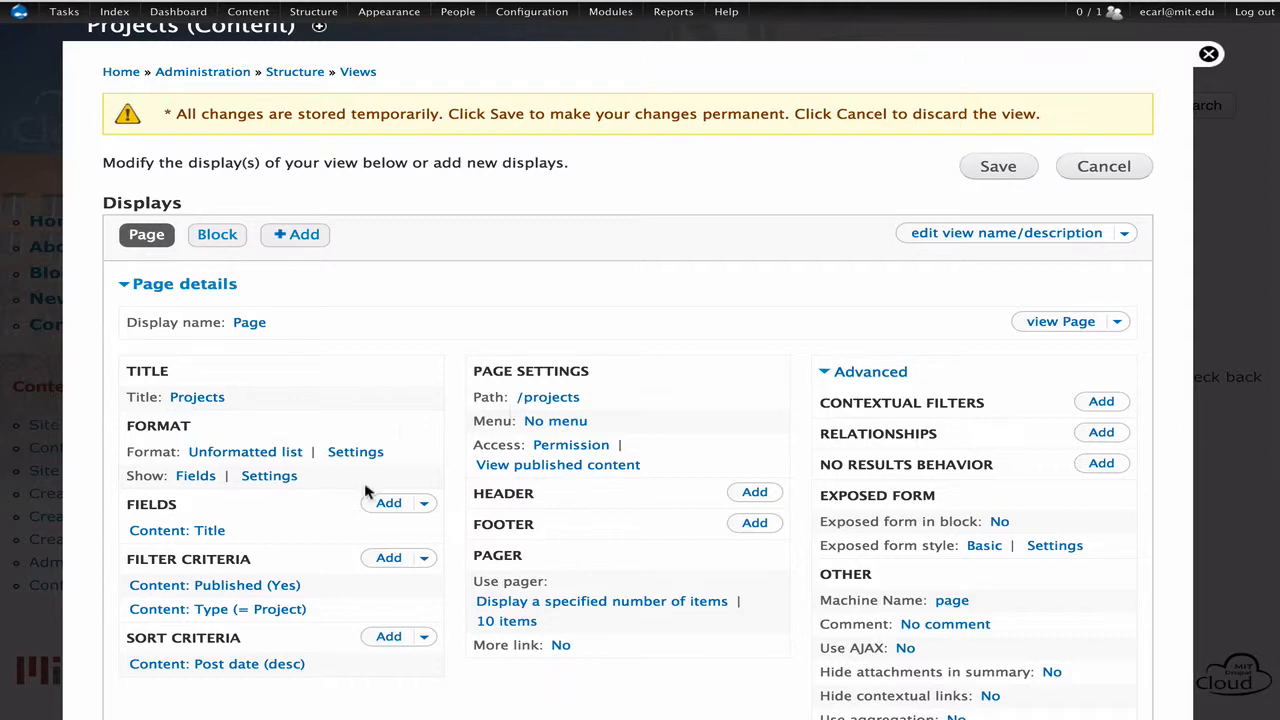
scroll(366, 490, down, 10)
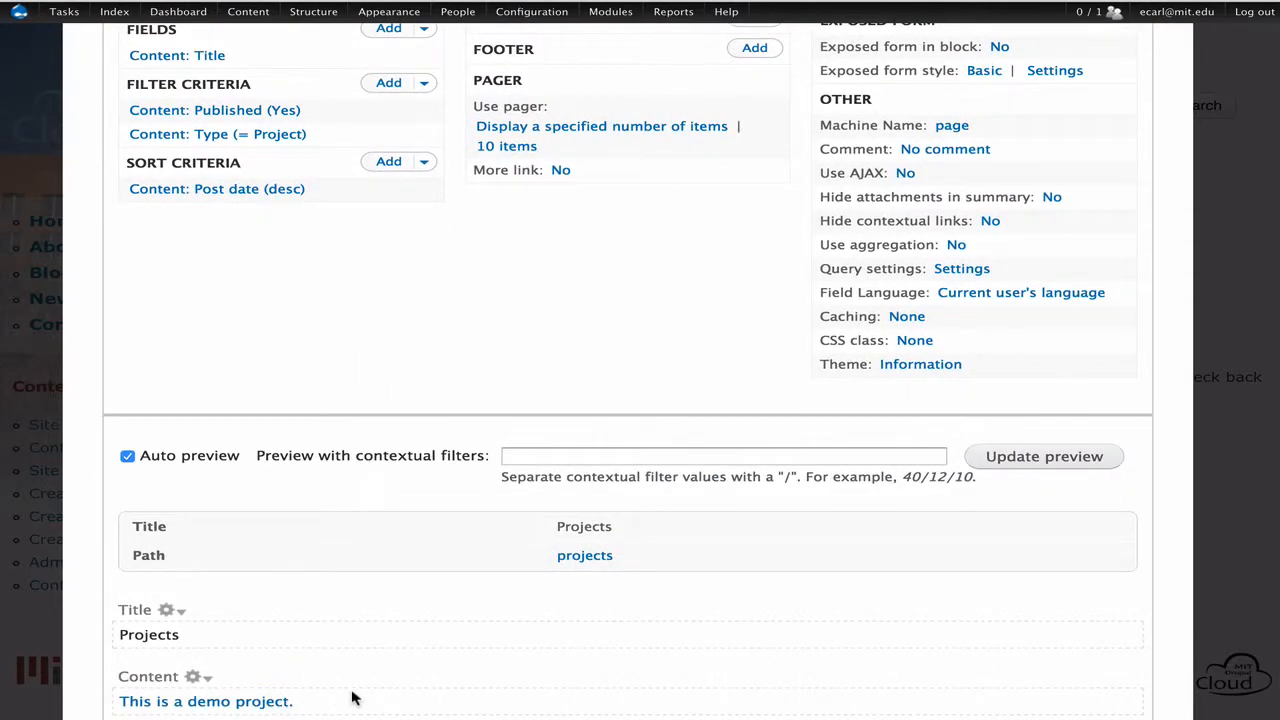
scroll(322, 675, up, 1)
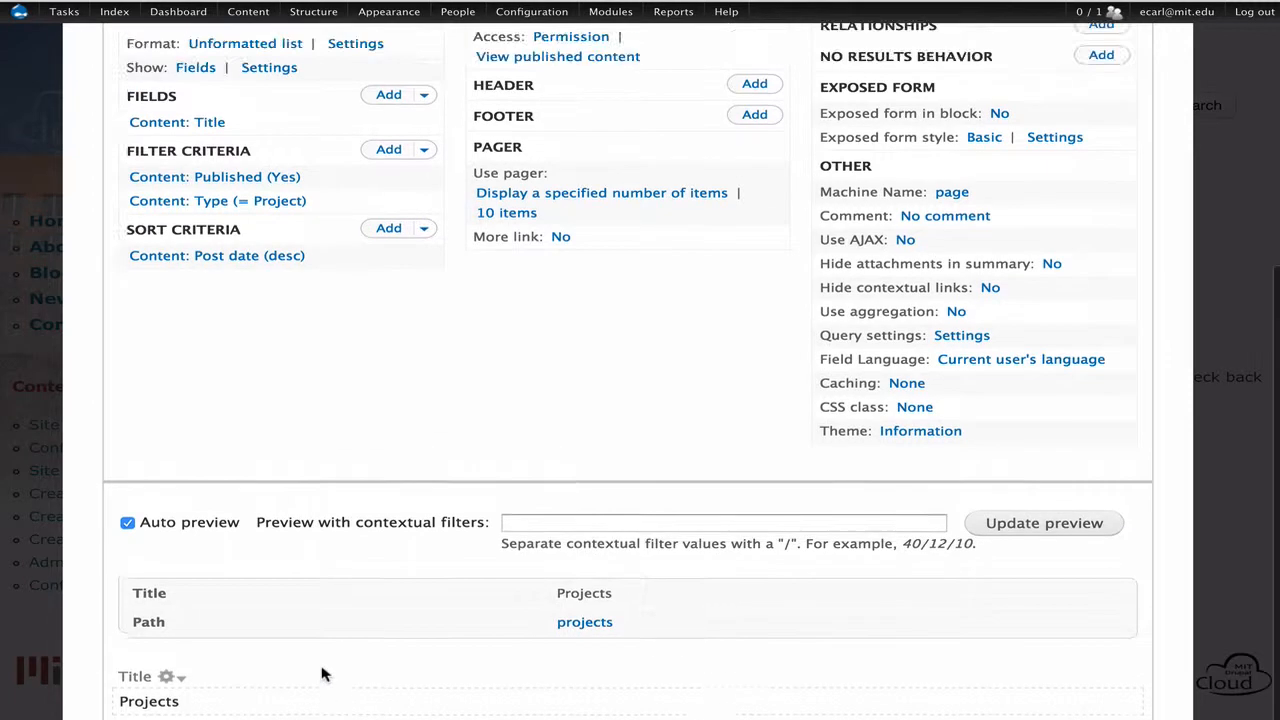
scroll(322, 675, up, 3)
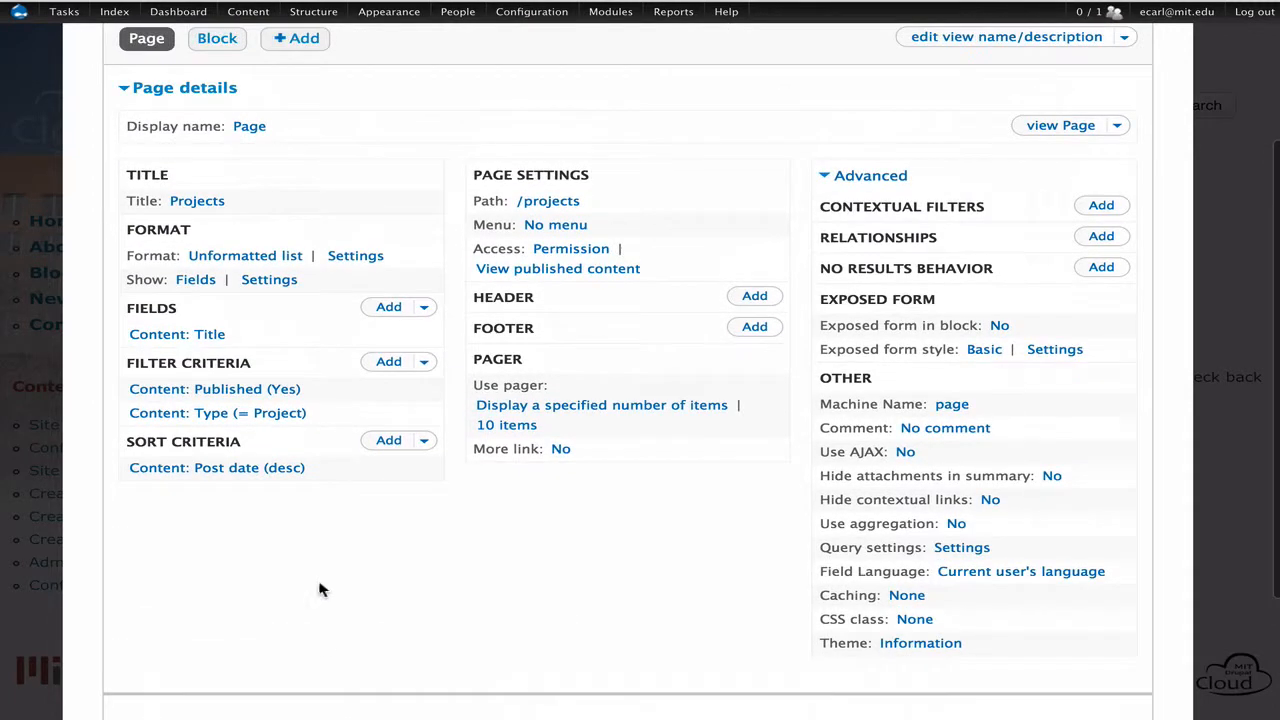
click(389, 308)
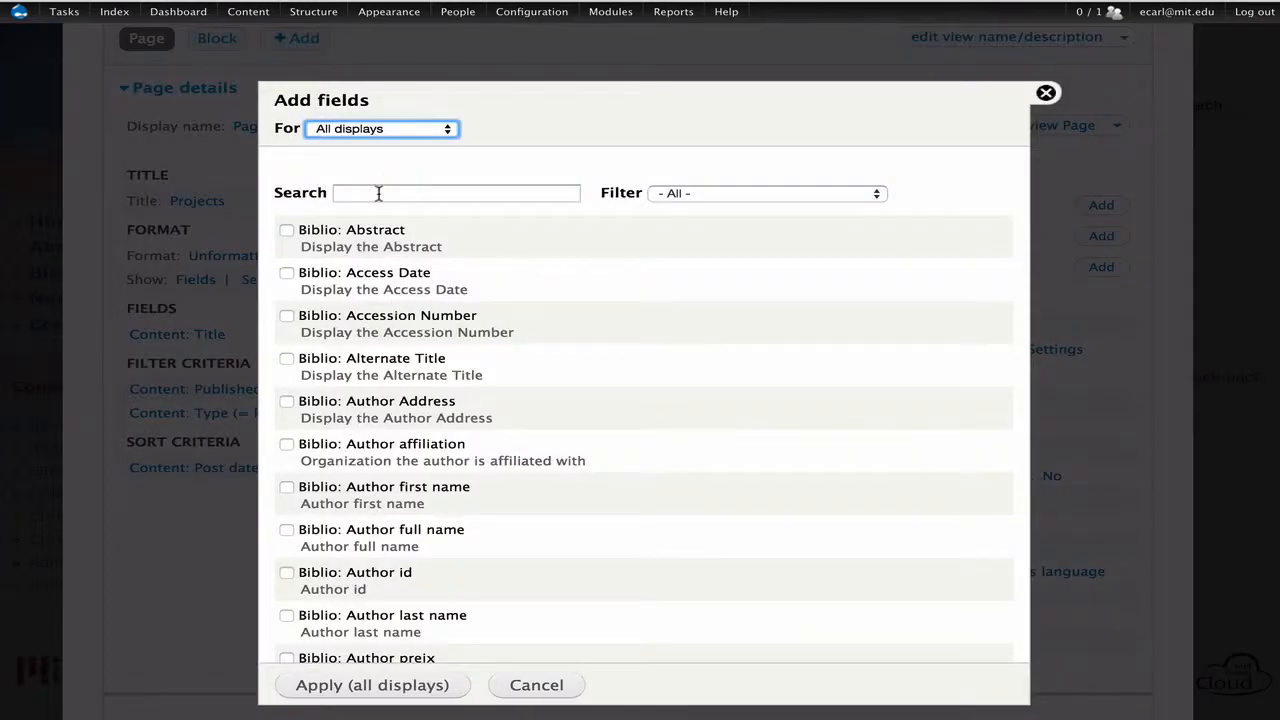
click(385, 191)
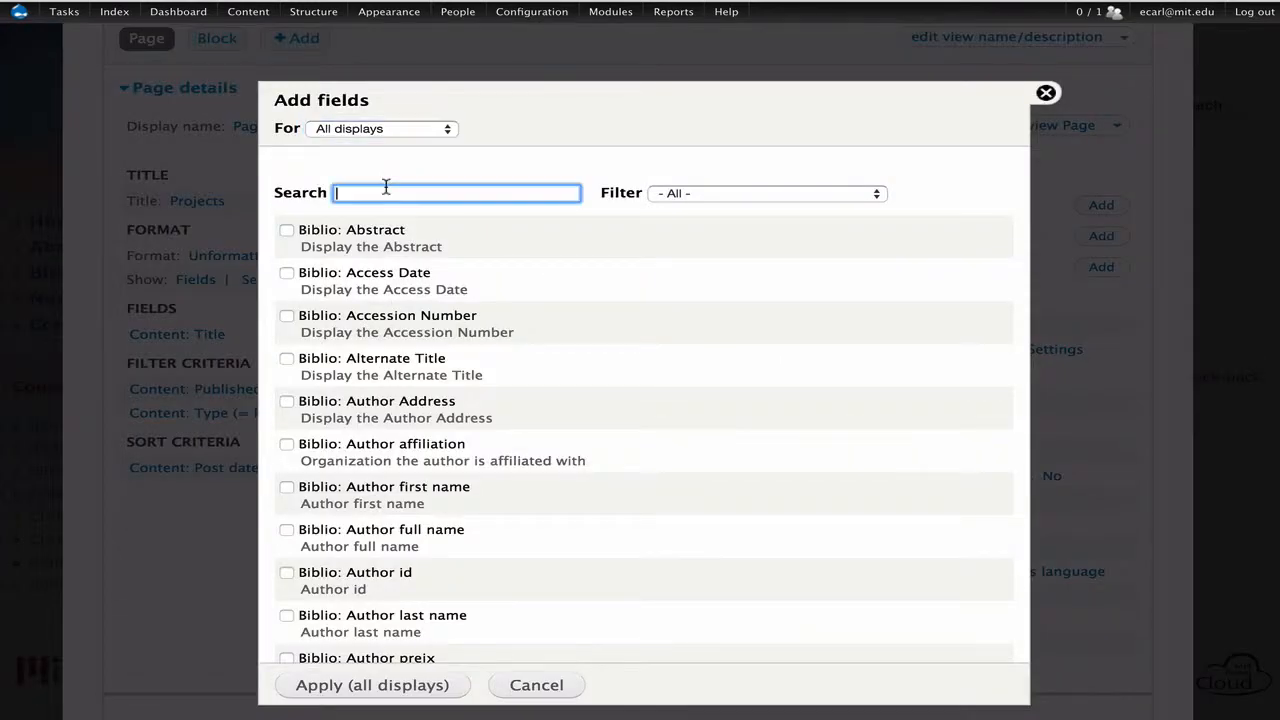
text(body)
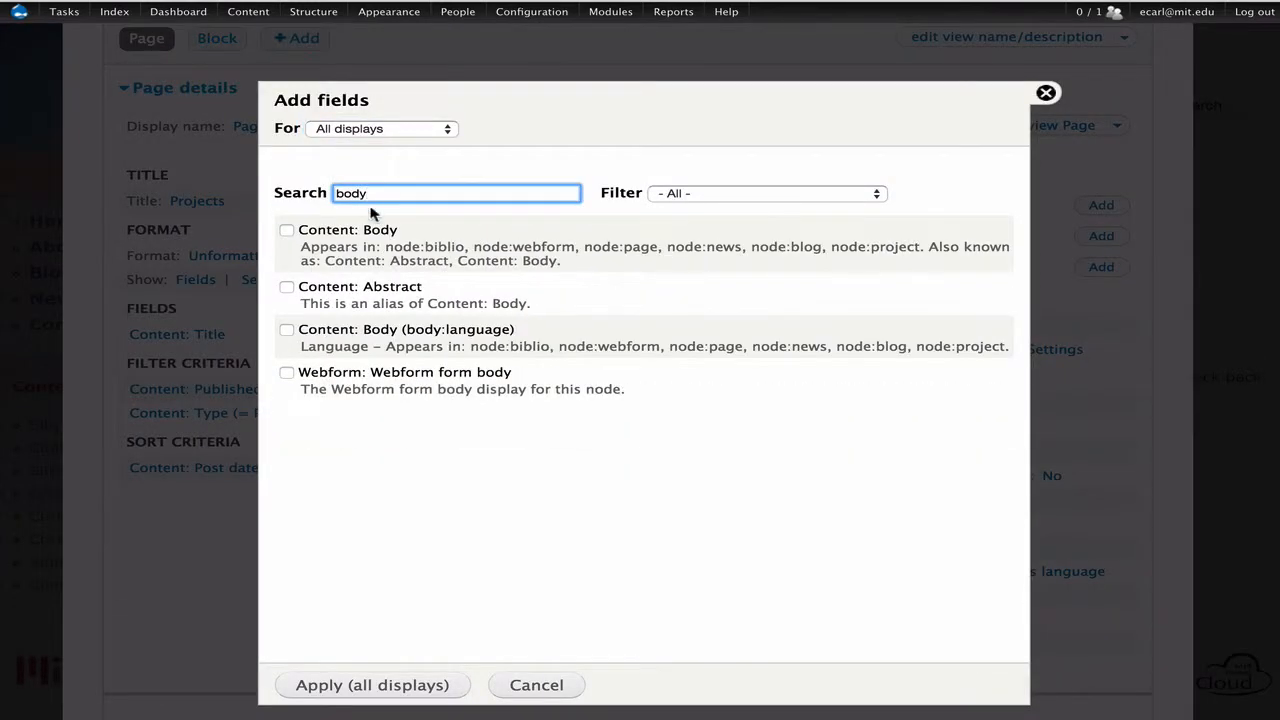
click(287, 231)
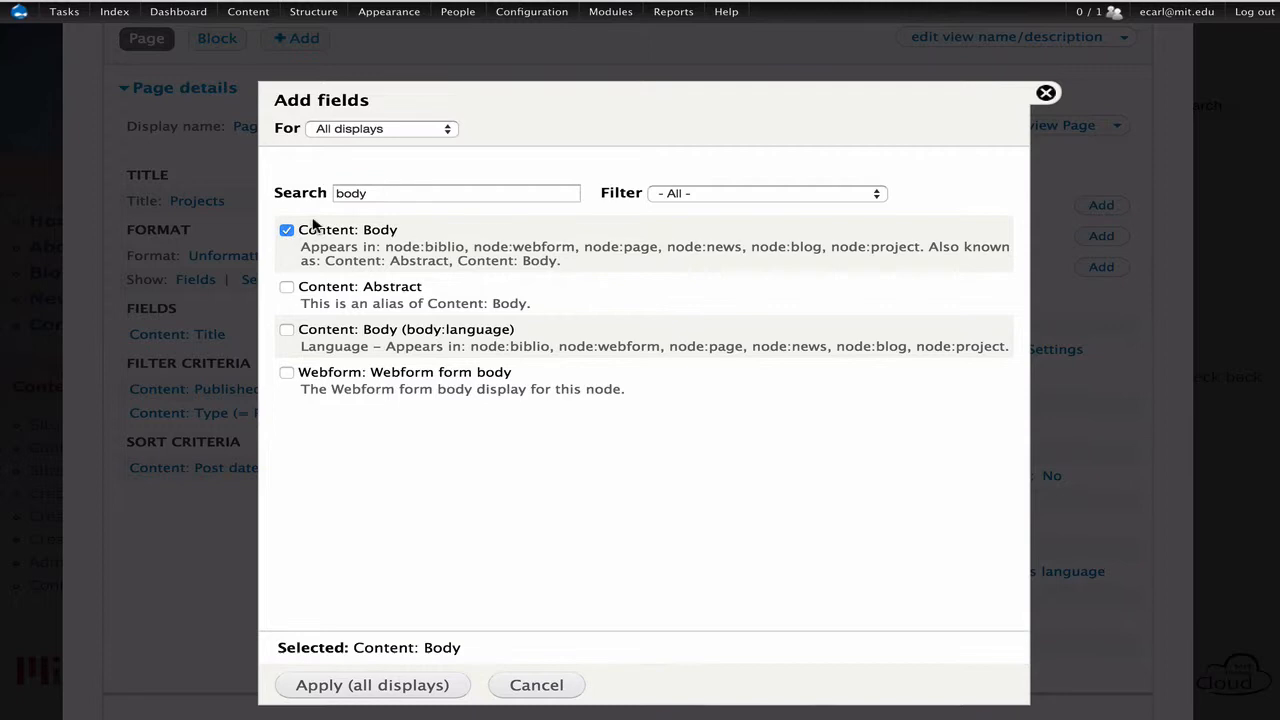
Step: Search for "key", also select the Content: Keywords field, and add both selected fields to all displays
double_click(384, 191)
text(tags)
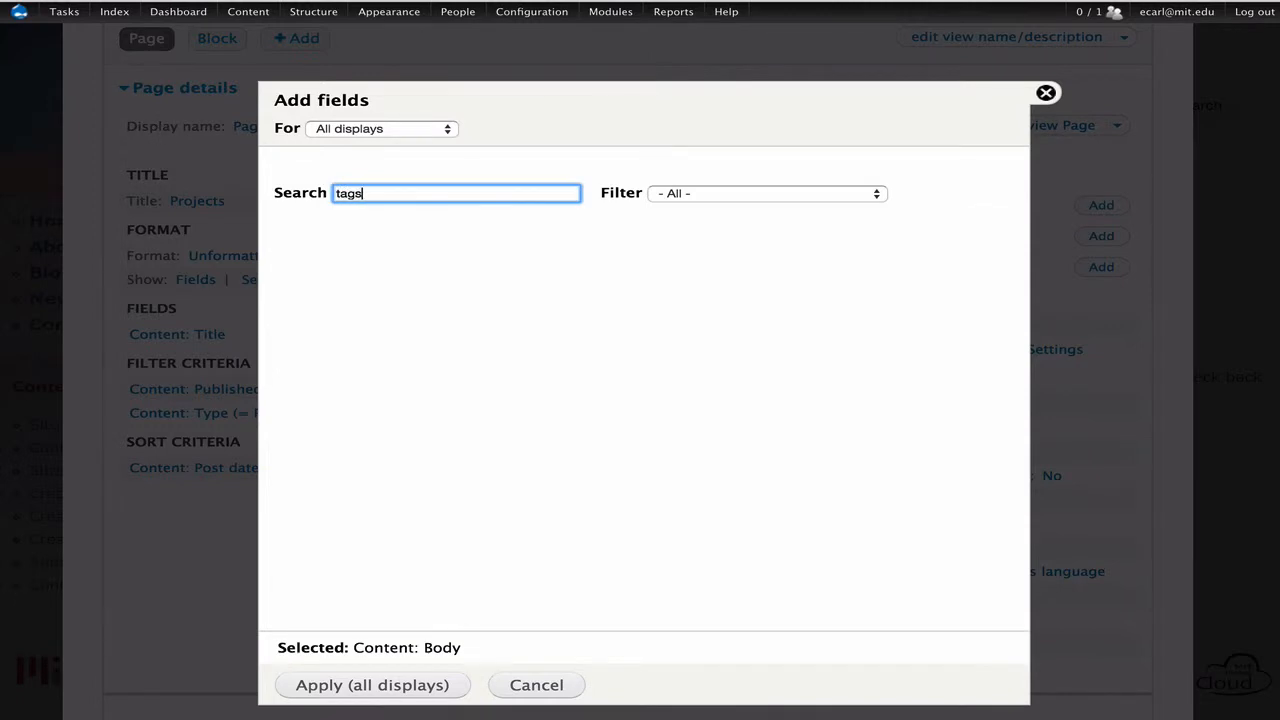
key(BackSpace)
key(BackSpace)
key(BackSpace)
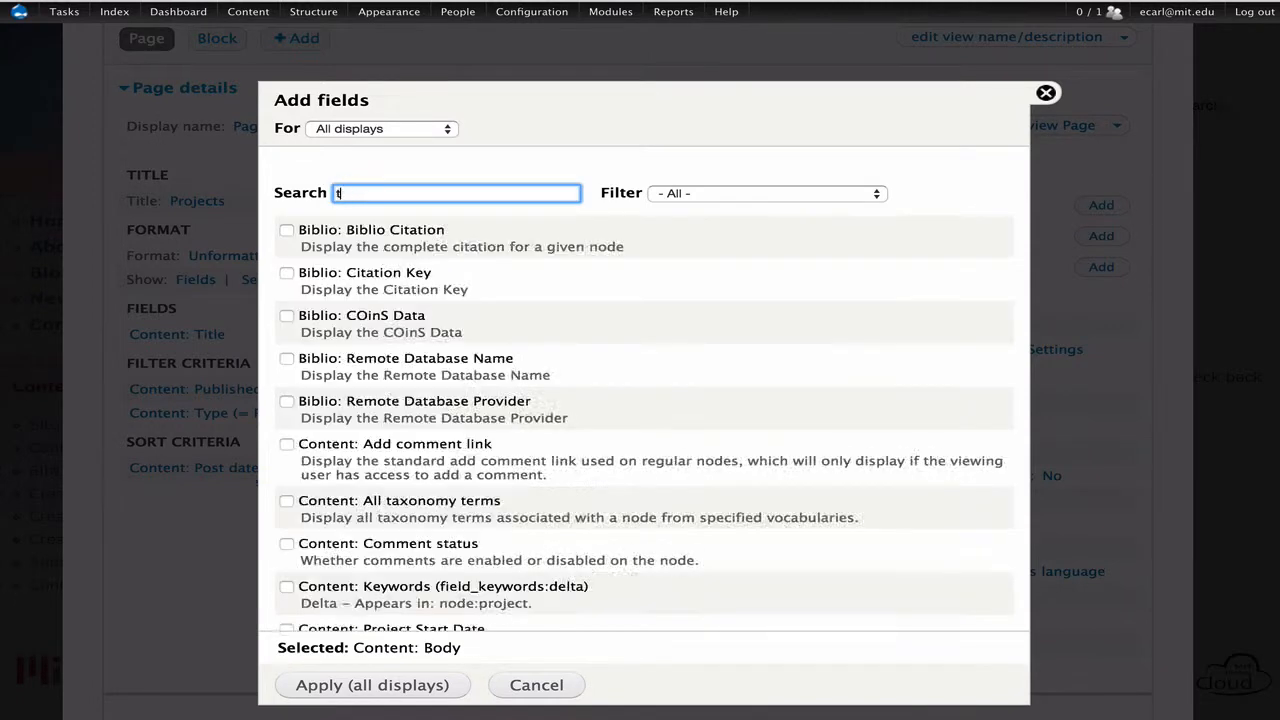
text(key)
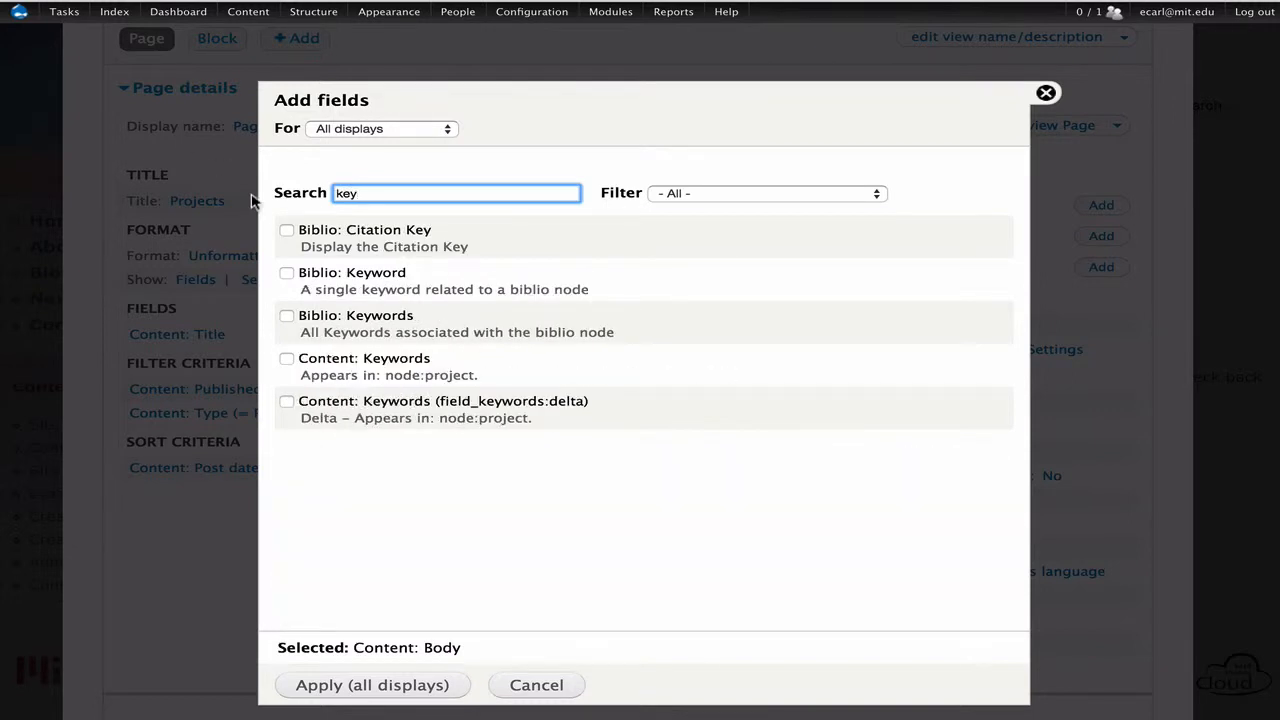
click(287, 359)
scroll(371, 514, down, 5)
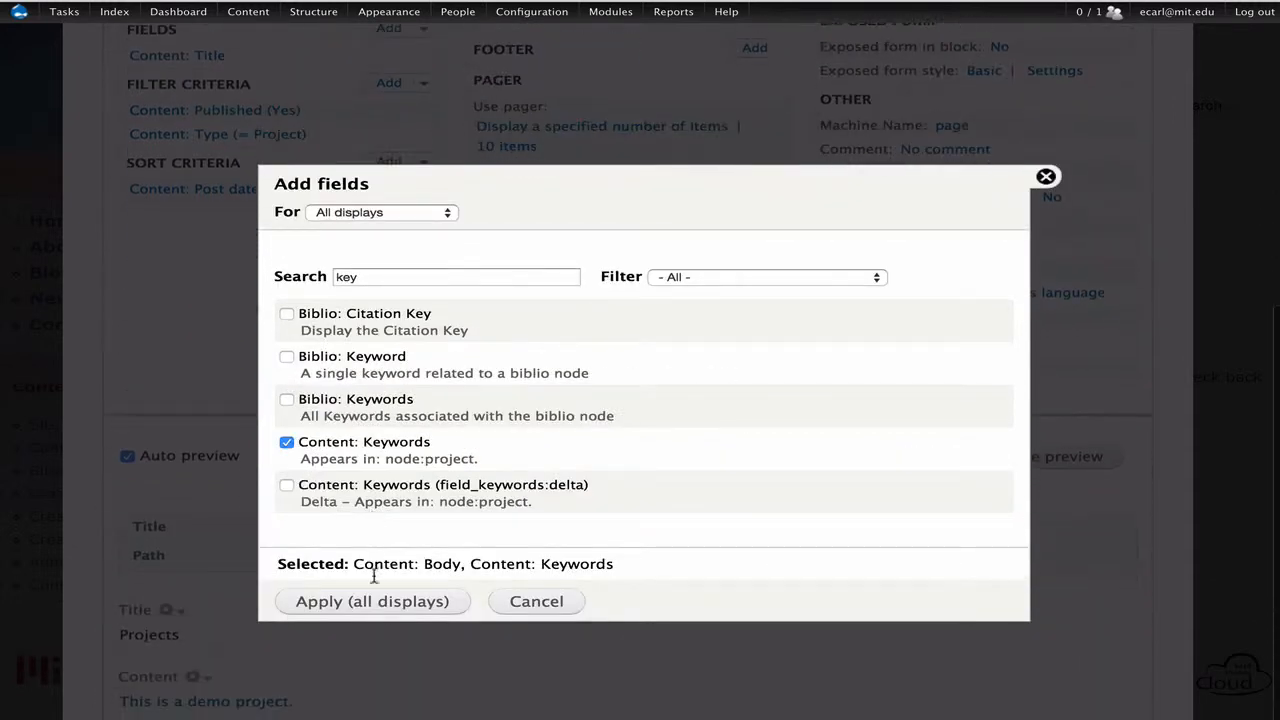
click(400, 604)
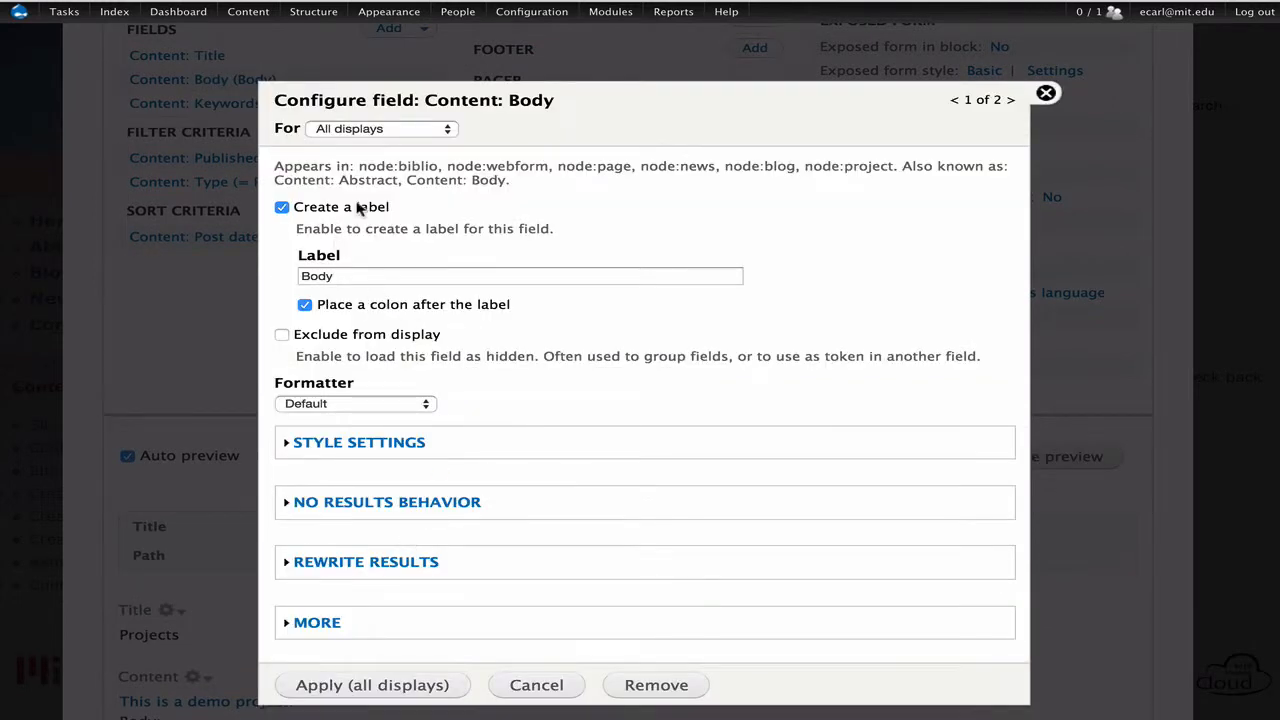
Step: Remove the Body field's label, keep the Keywords label and Link formatter, and apply both field configurations to all displays
click(364, 215)
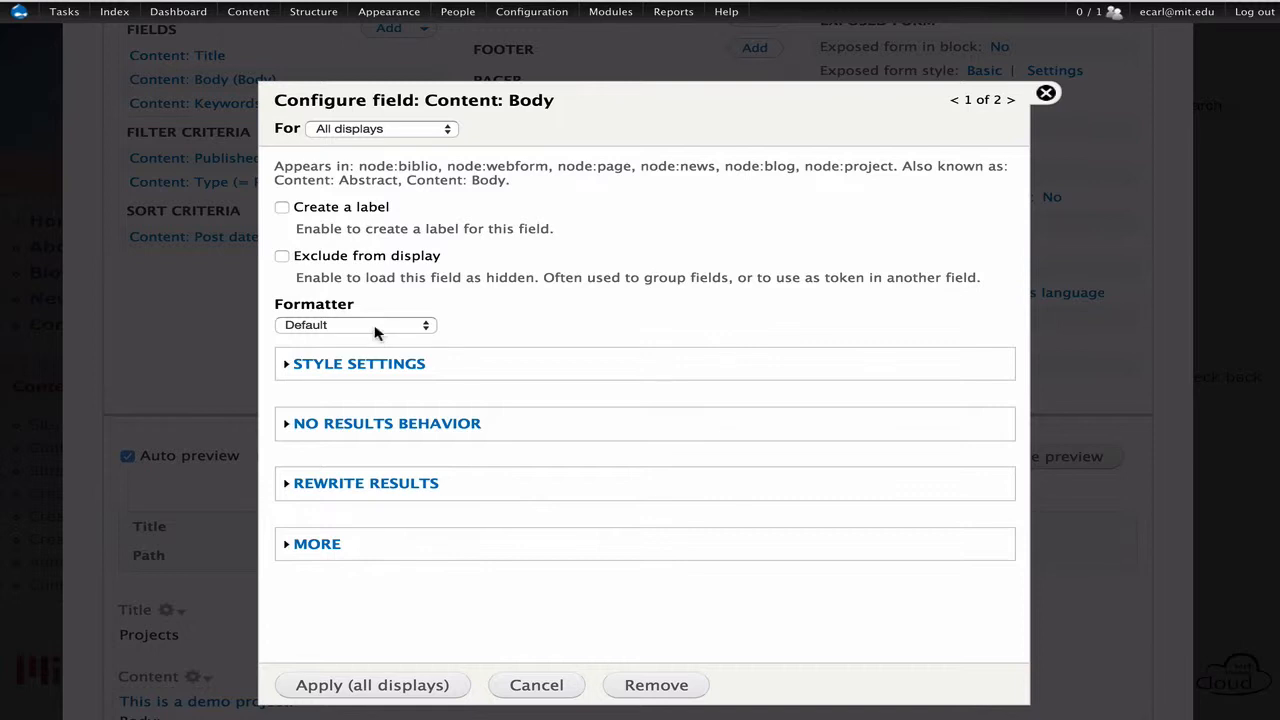
click(348, 687)
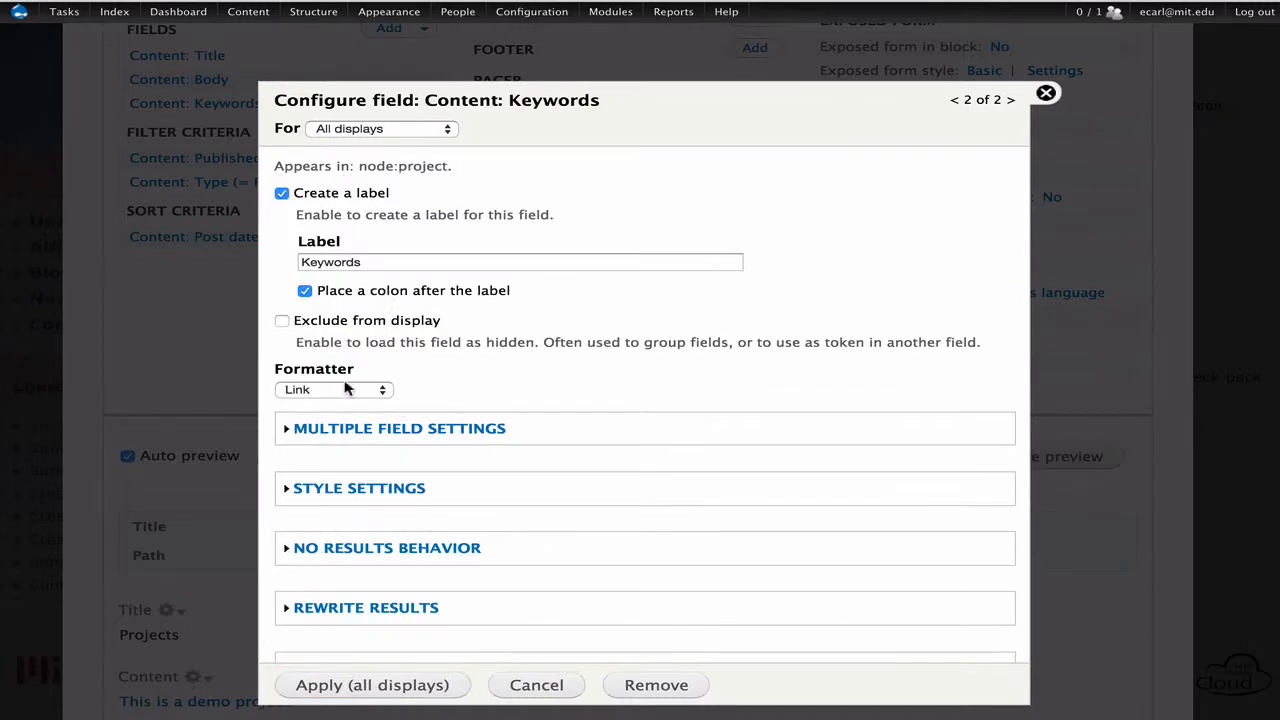
click(383, 683)
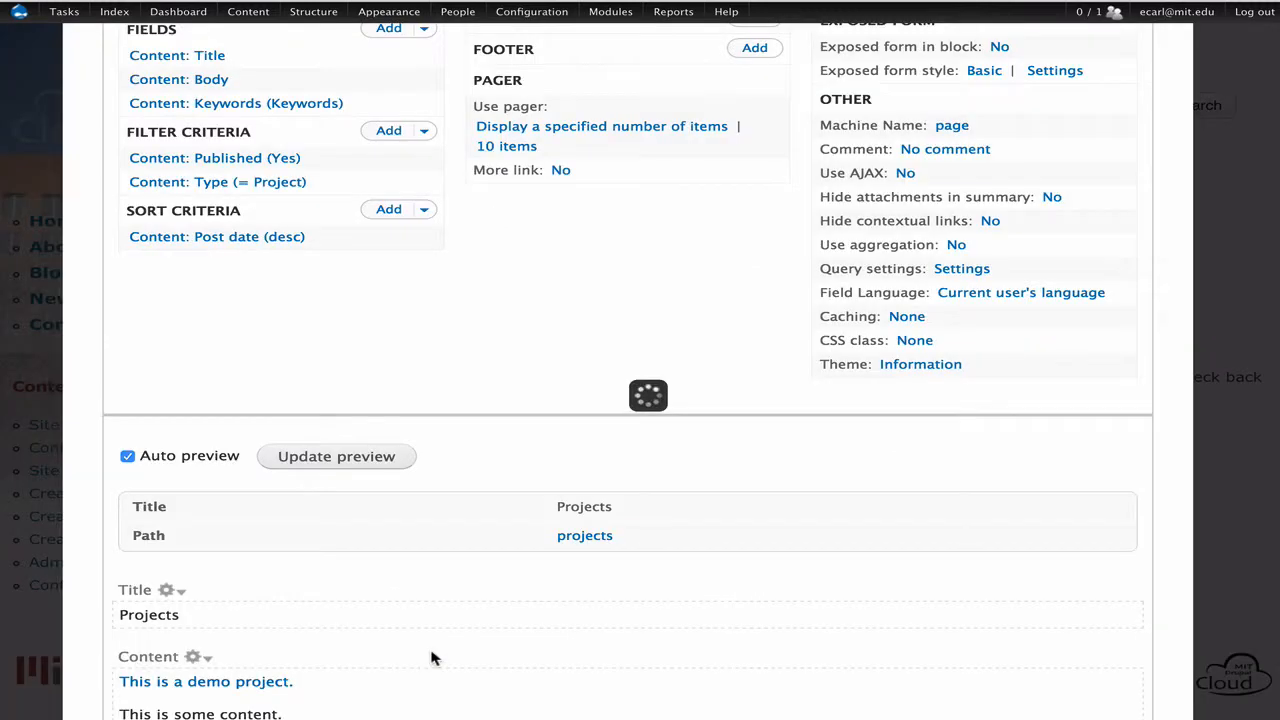
scroll(363, 540, down, 2)
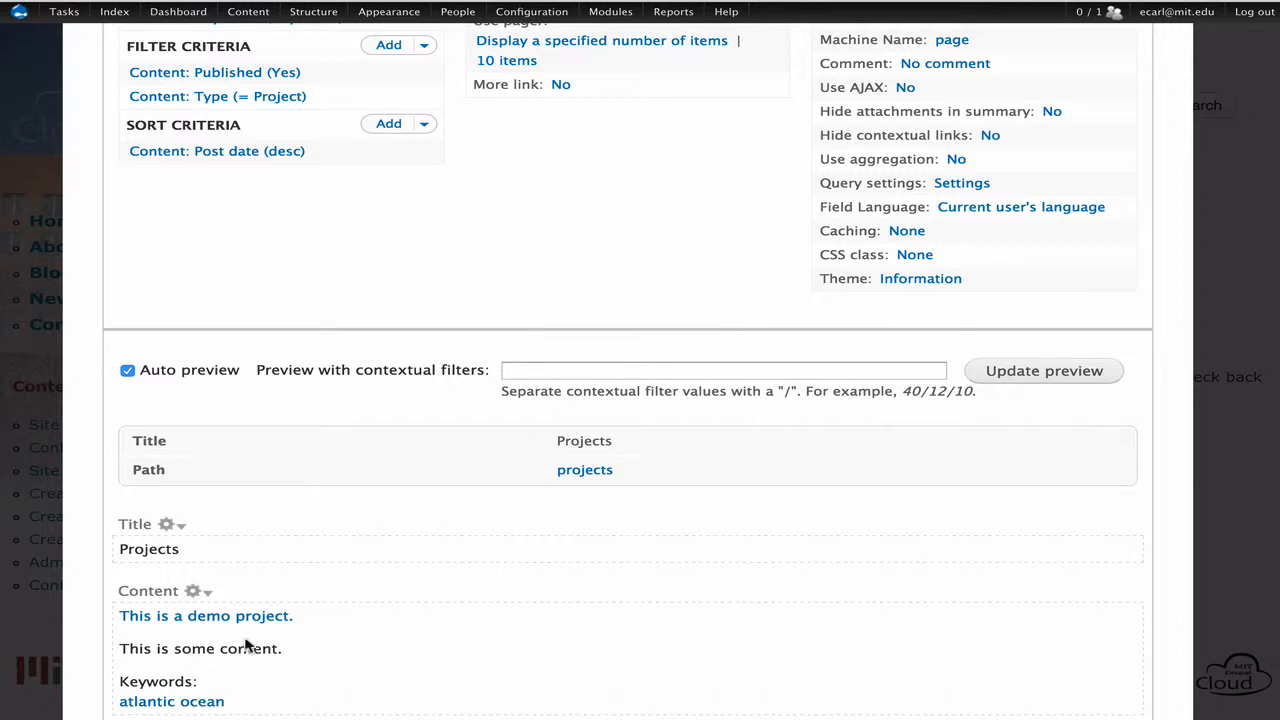
Step: Customize the Title field's HTML to use an H2 element, apply it to all displays, and check the preview
scroll(309, 660, up, 2)
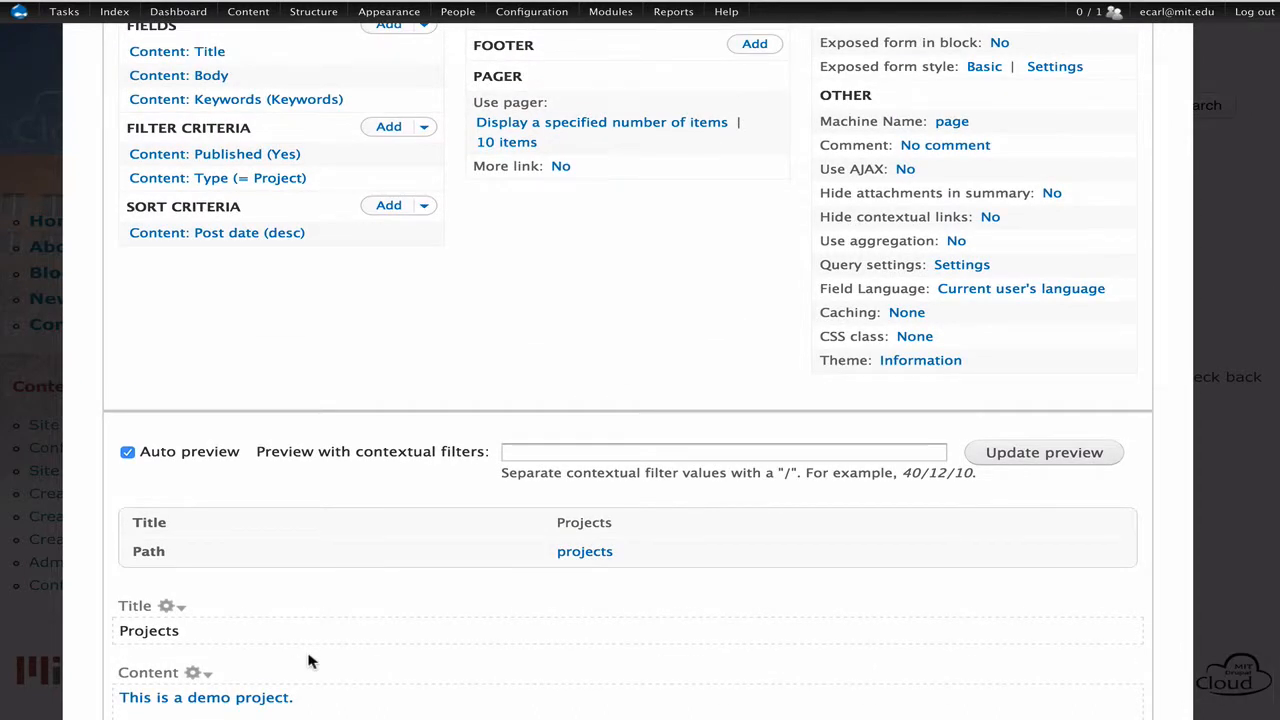
scroll(300, 514, up, 10)
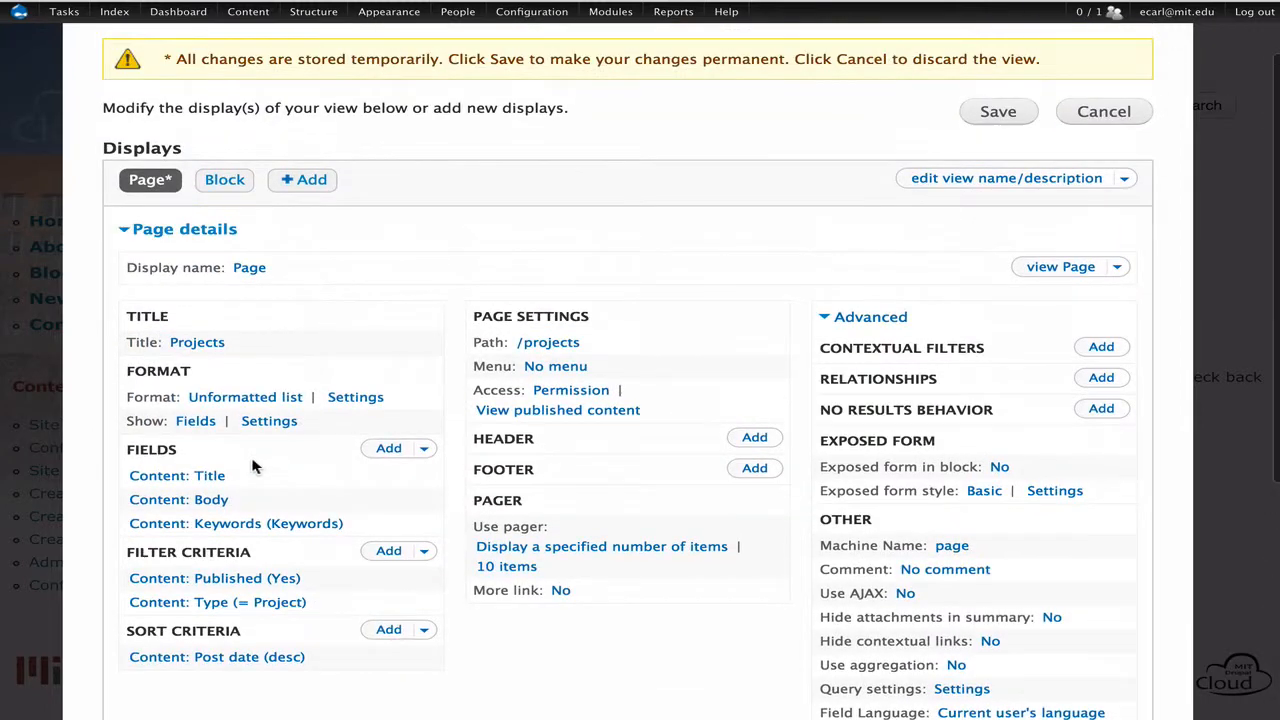
click(203, 480)
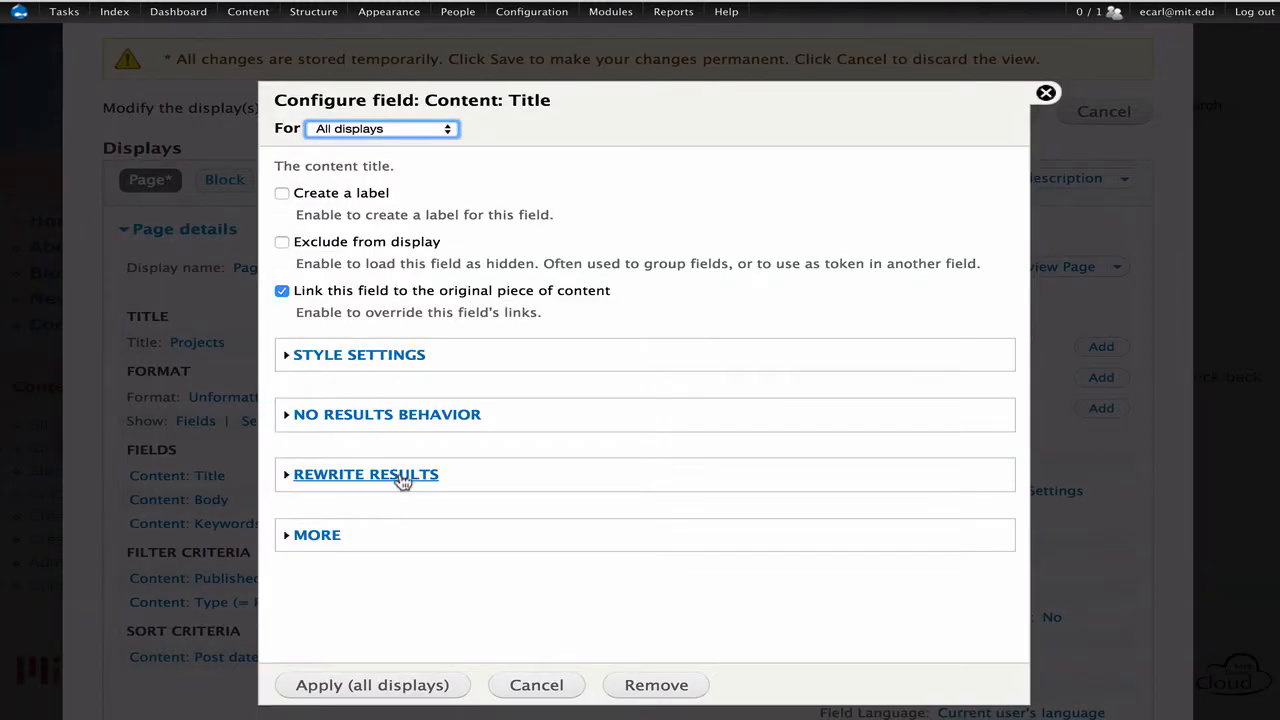
click(415, 358)
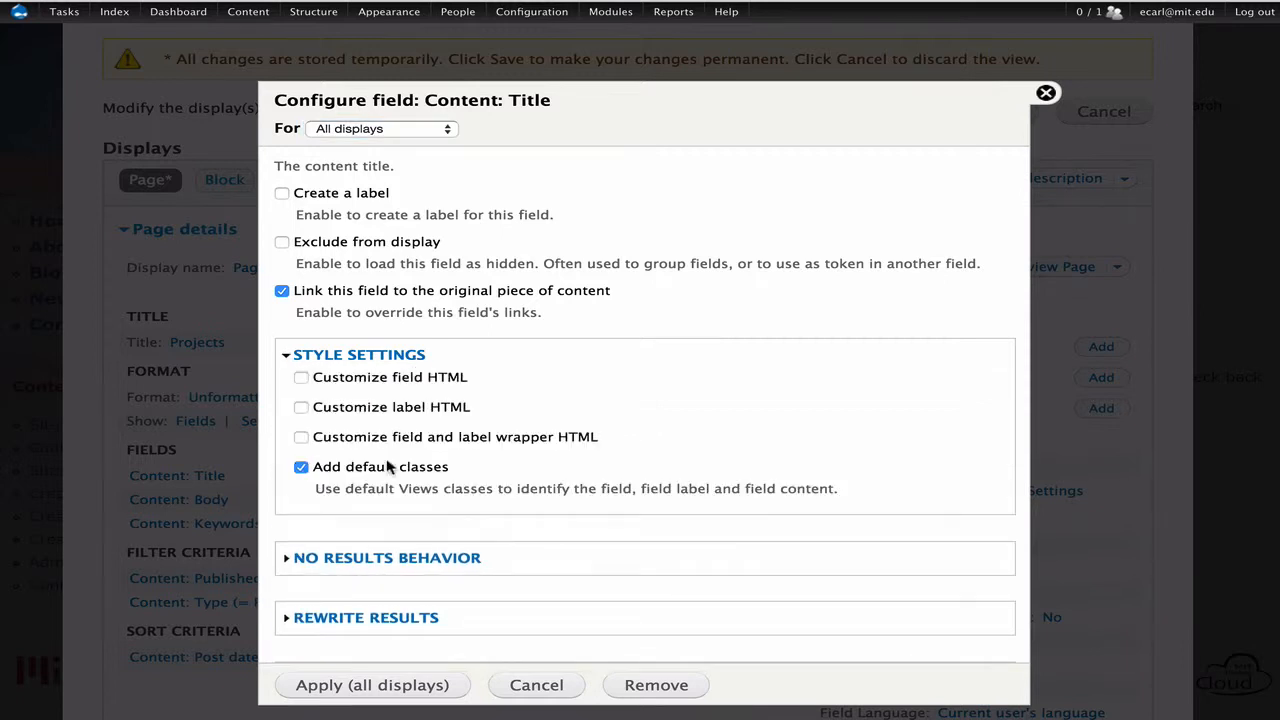
click(428, 378)
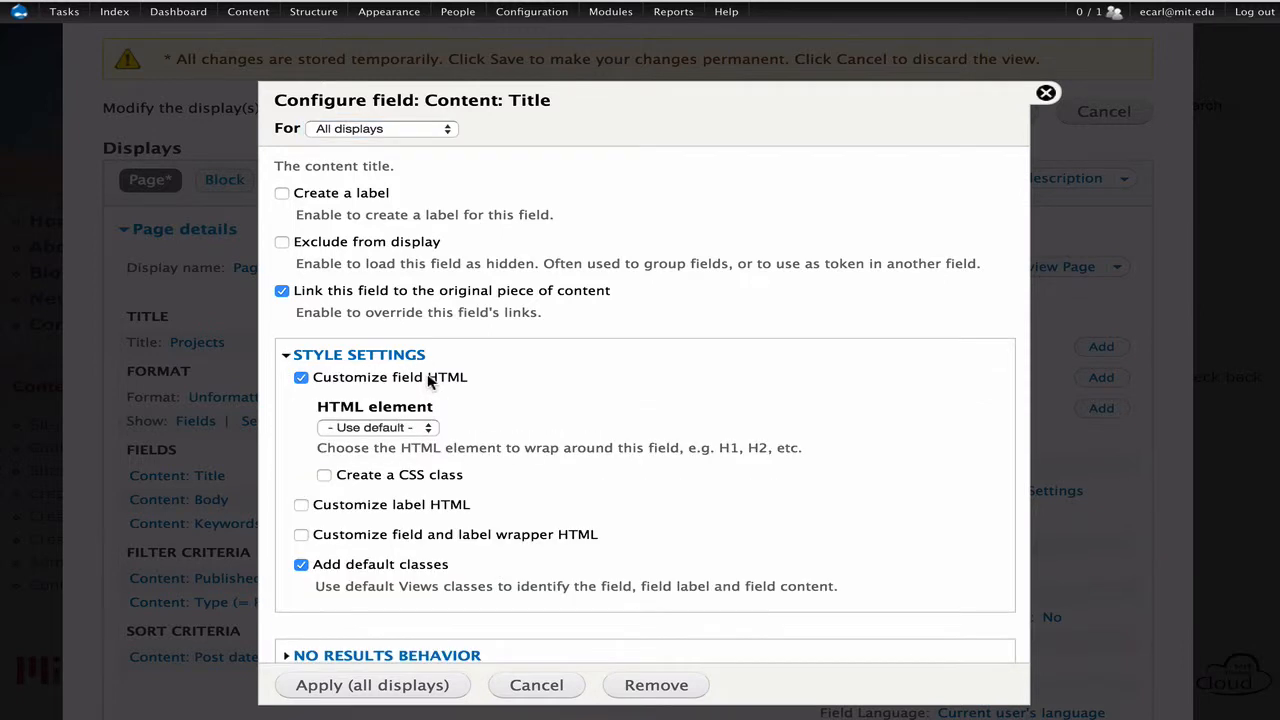
click(400, 428)
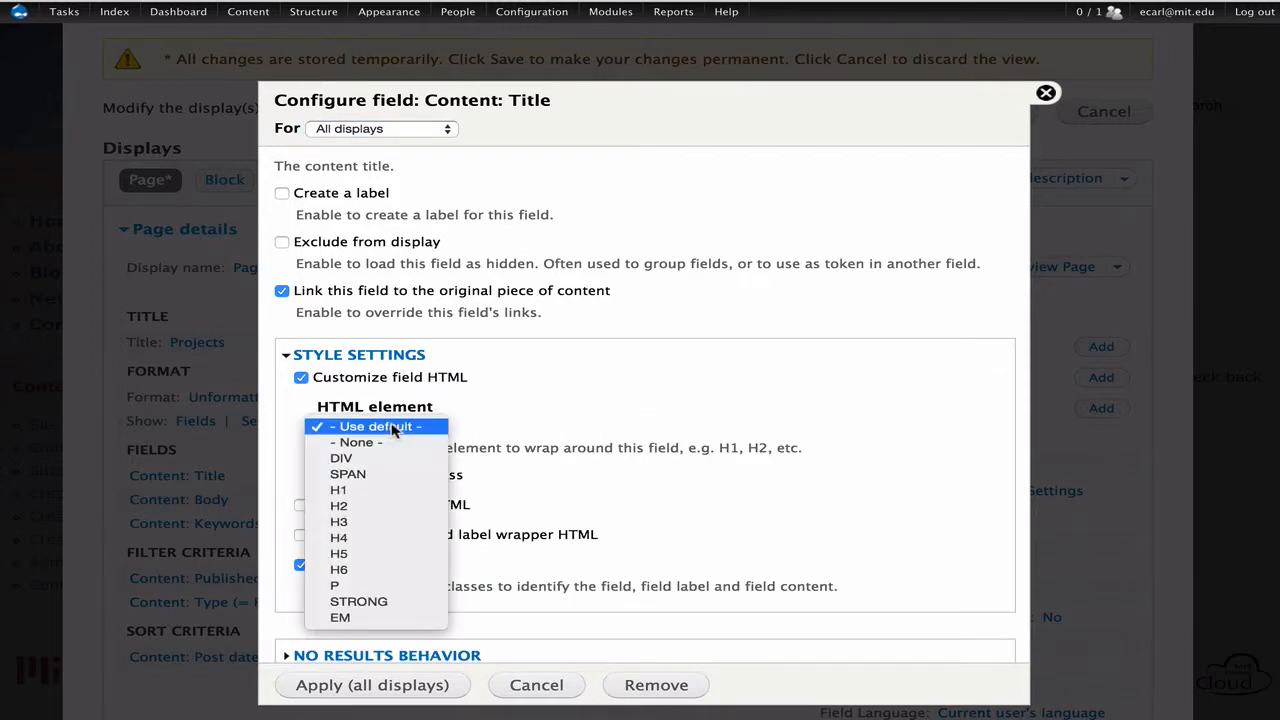
click(392, 510)
scroll(395, 510, down, 3)
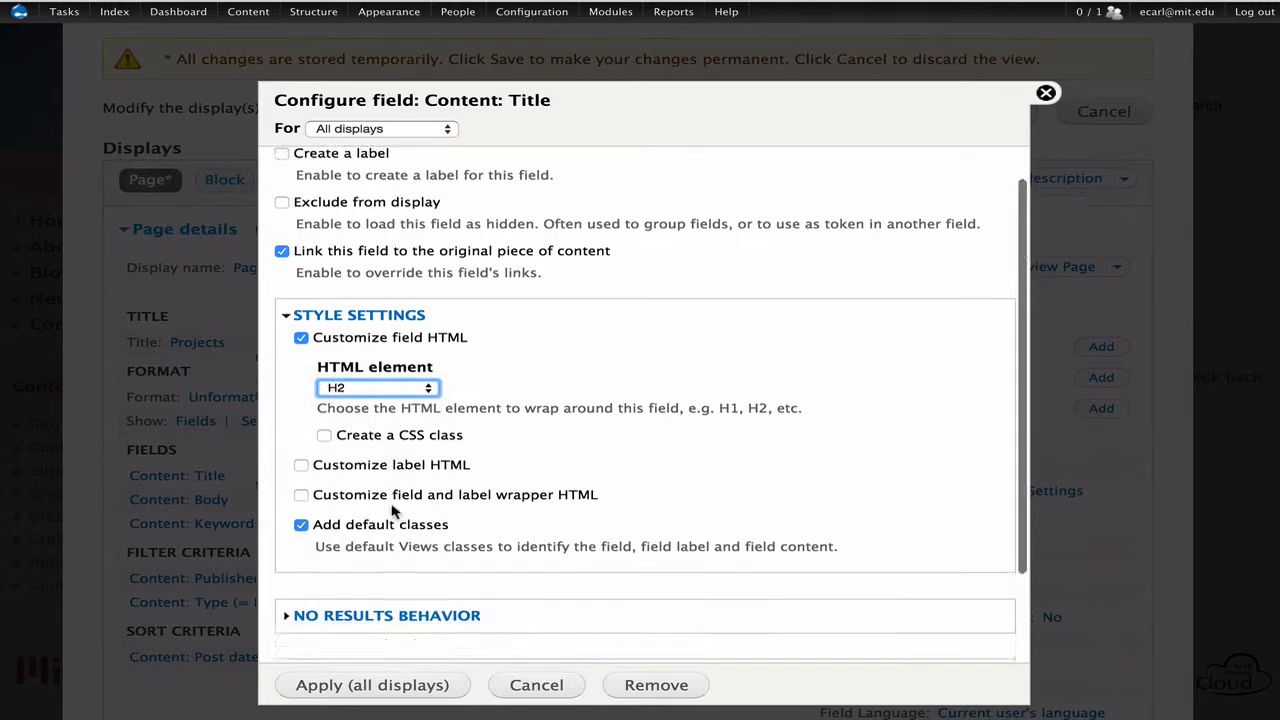
click(412, 693)
scroll(408, 693, down, 5)
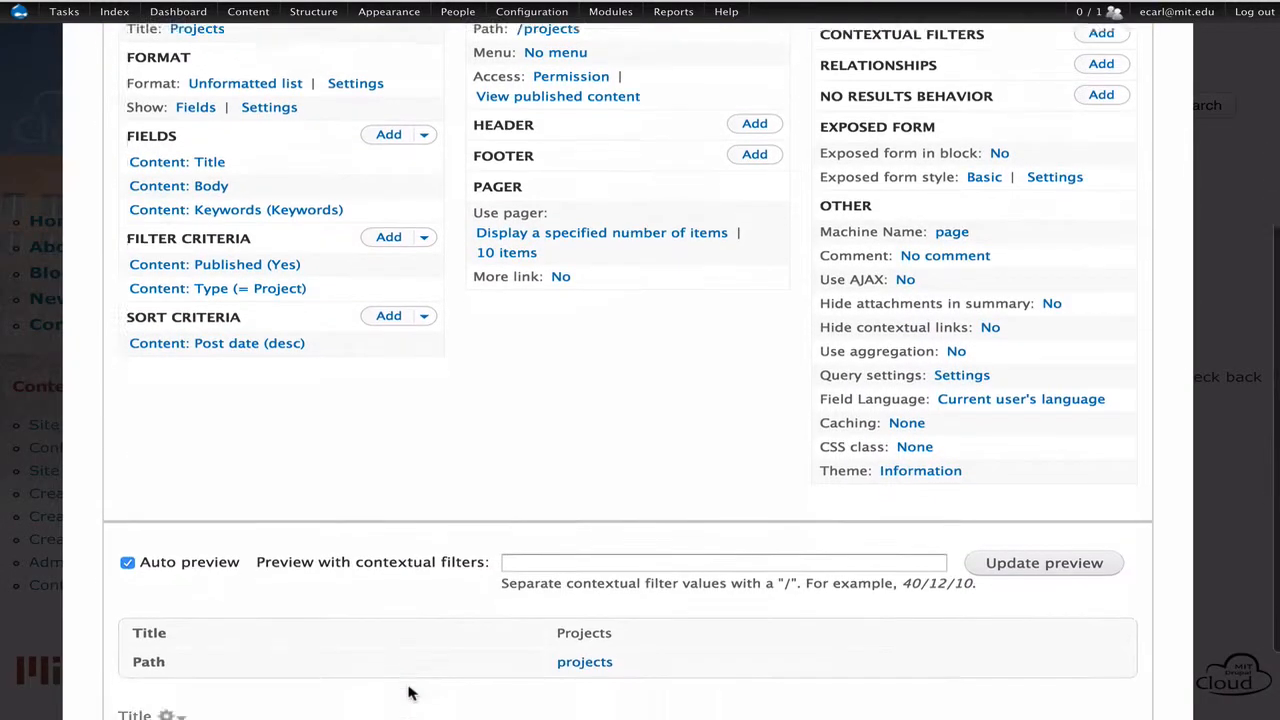
scroll(408, 693, down, 3)
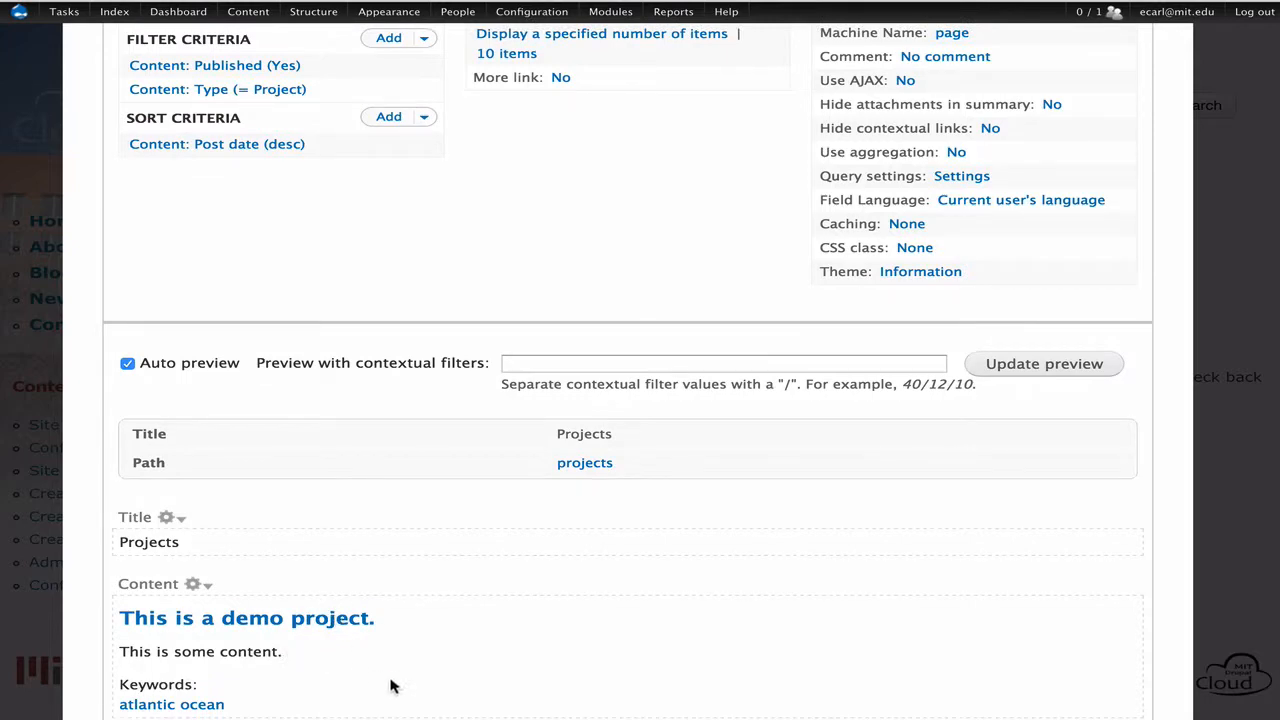
Step: Rename the page display "Project" and save the view
scroll(391, 686, up, 10)
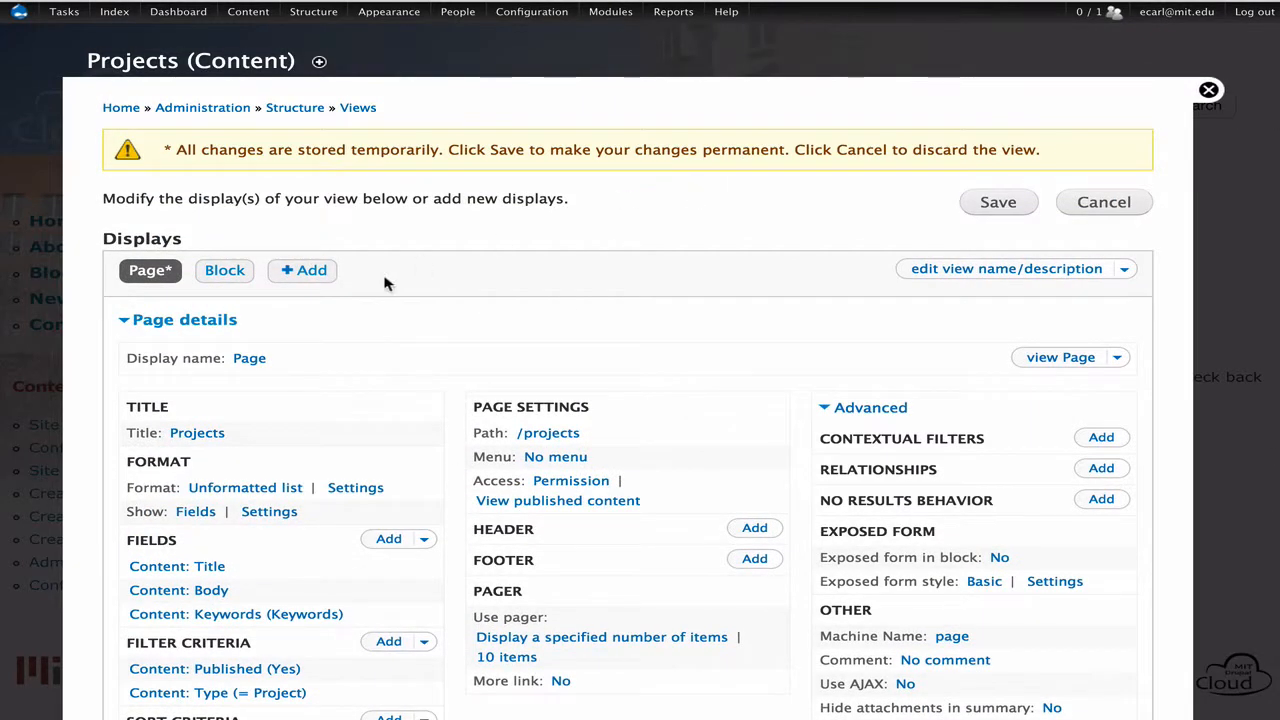
click(249, 359)
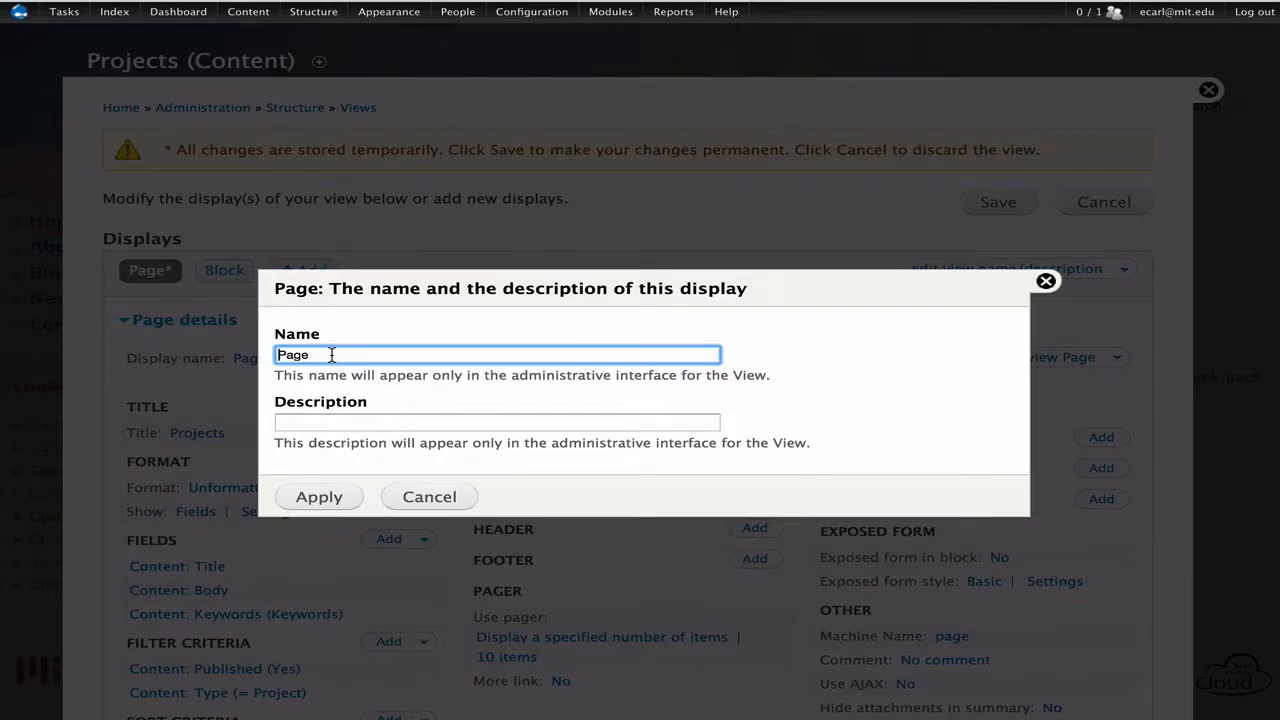
drag(331, 355, 72, 312)
text(P)
click(326, 500)
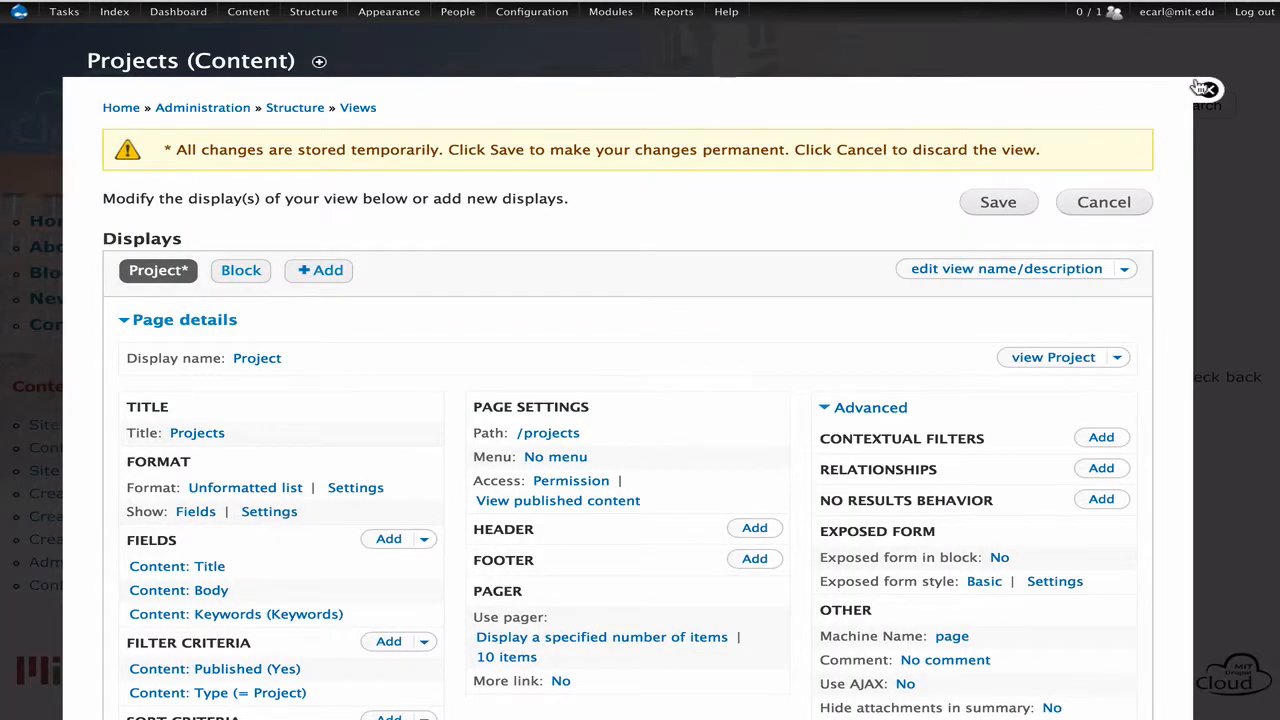
click(999, 203)
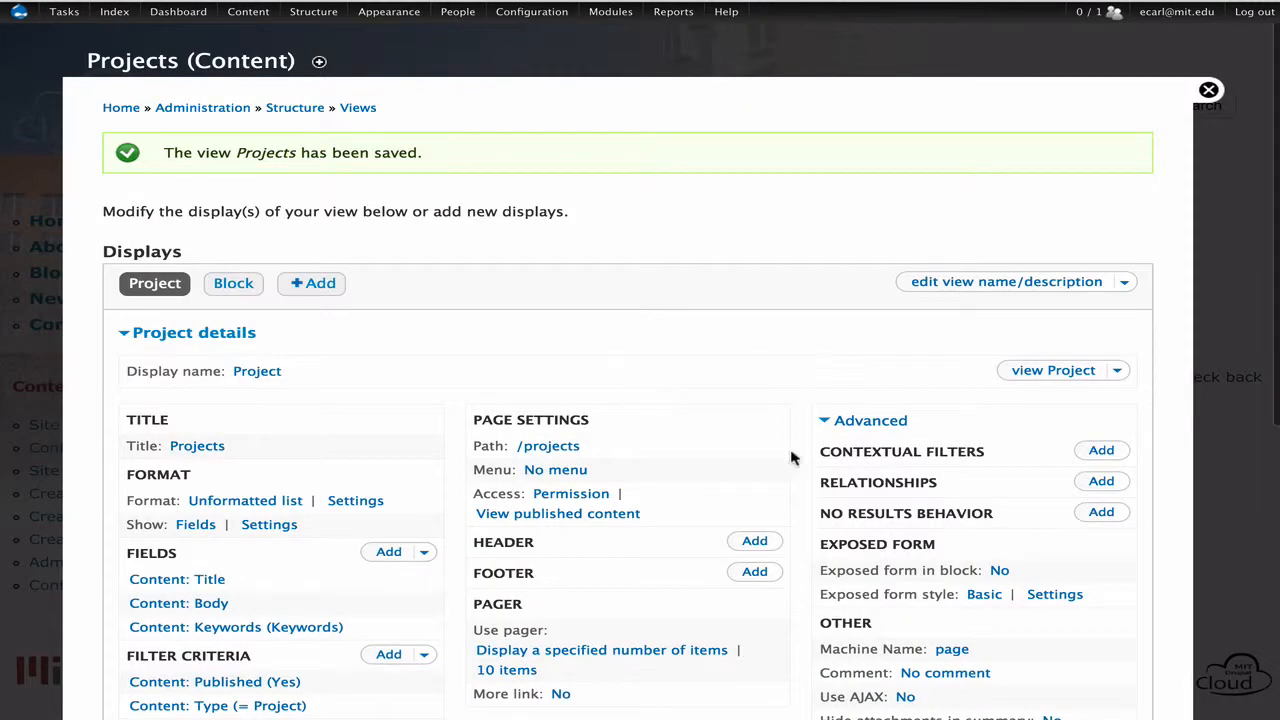
Step: Give the page display a normal menu entry titled "Projects" in the Main menu and apply it
click(570, 470)
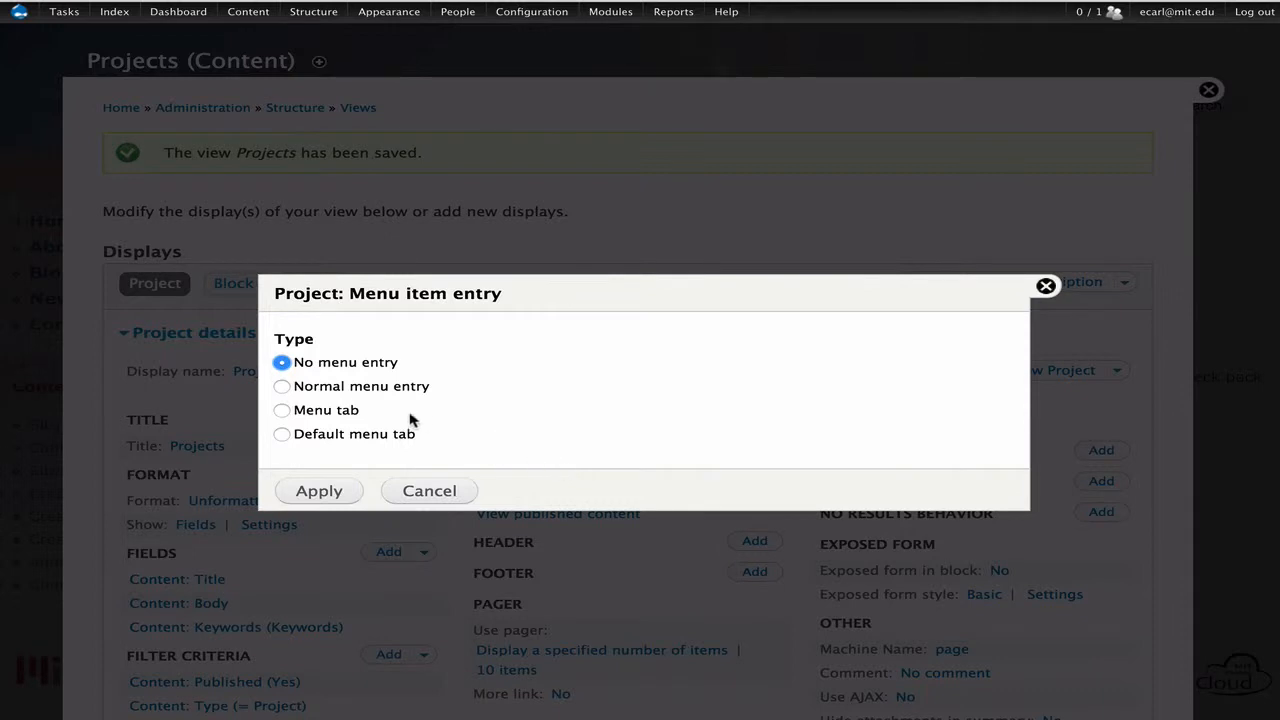
click(379, 391)
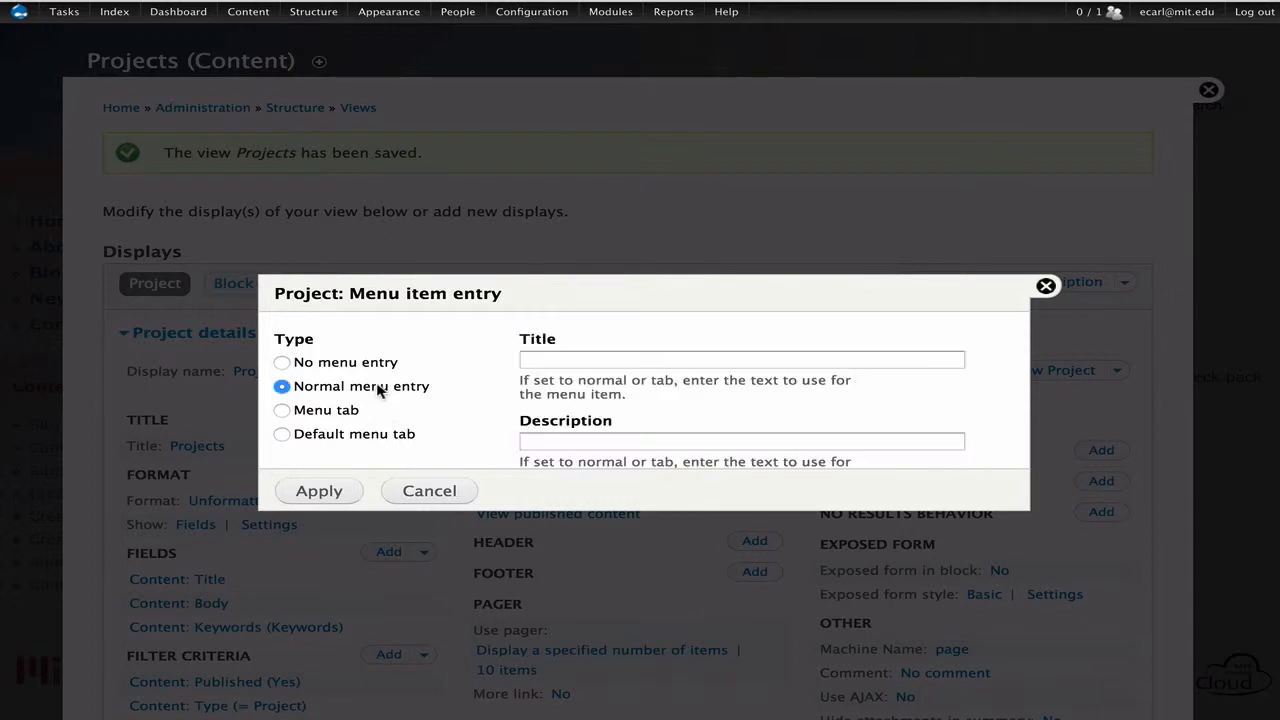
click(581, 359)
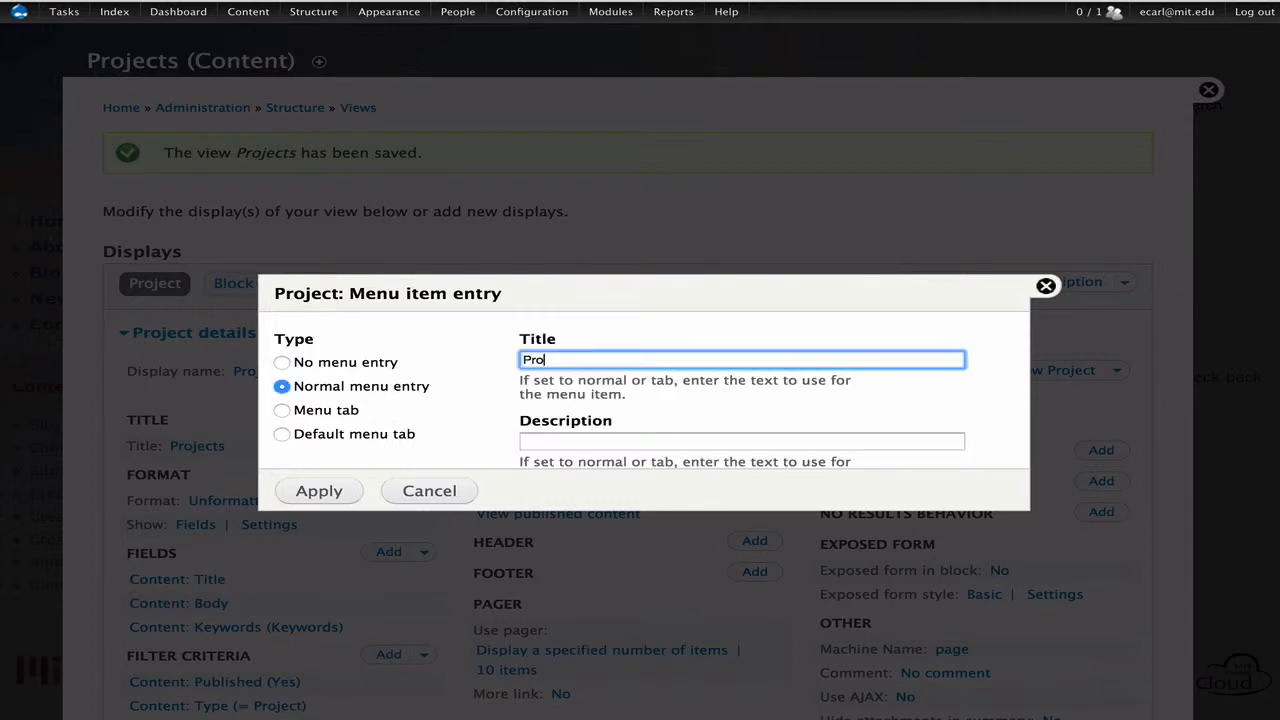
scroll(585, 385, down, 3)
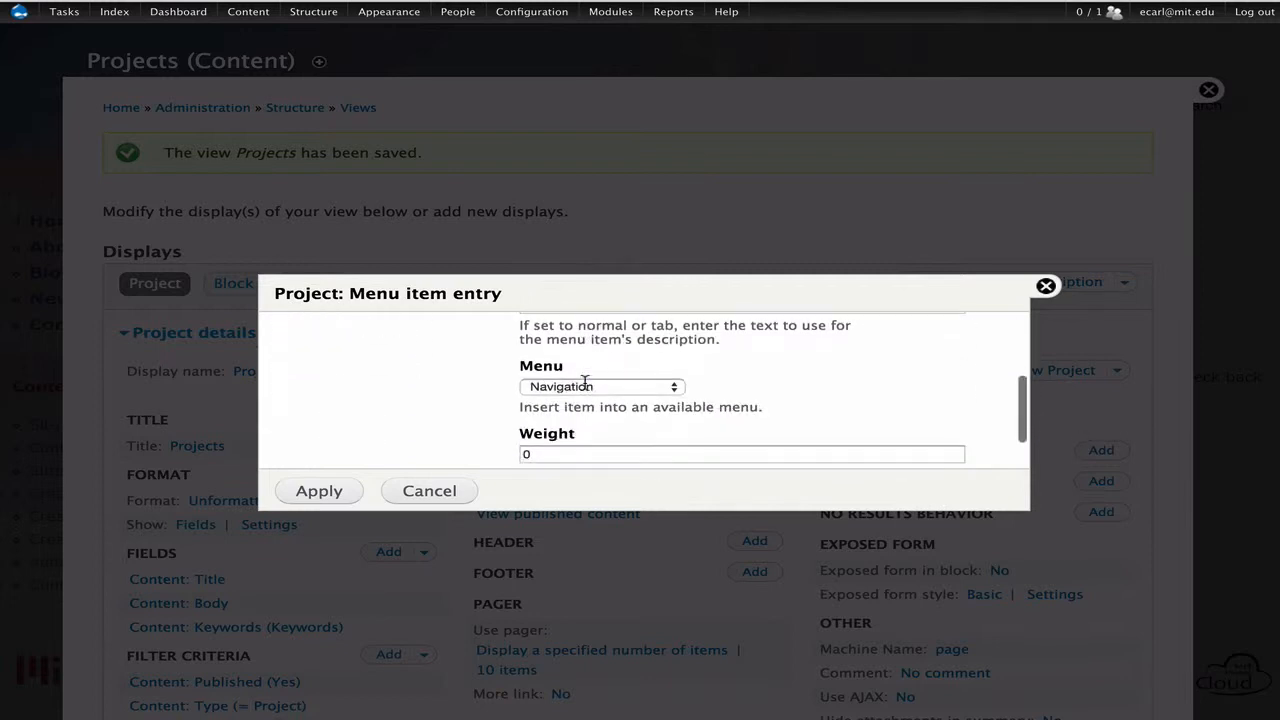
click(587, 388)
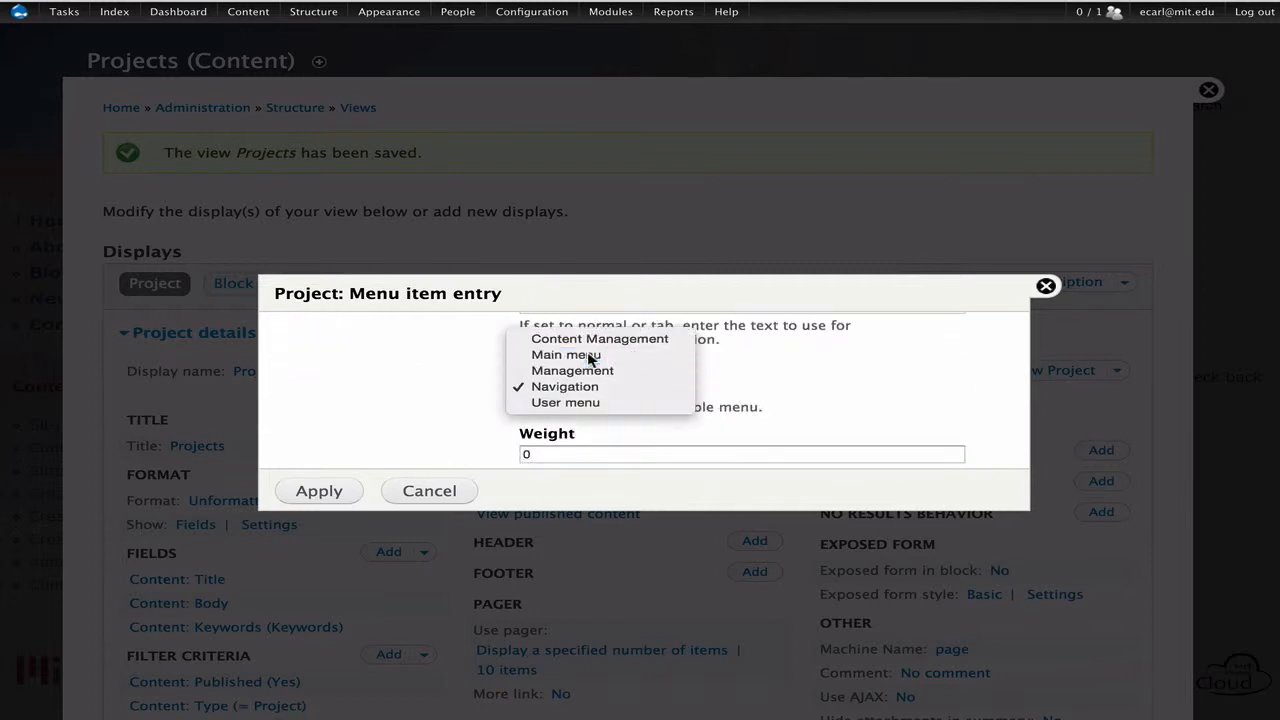
click(586, 354)
click(314, 492)
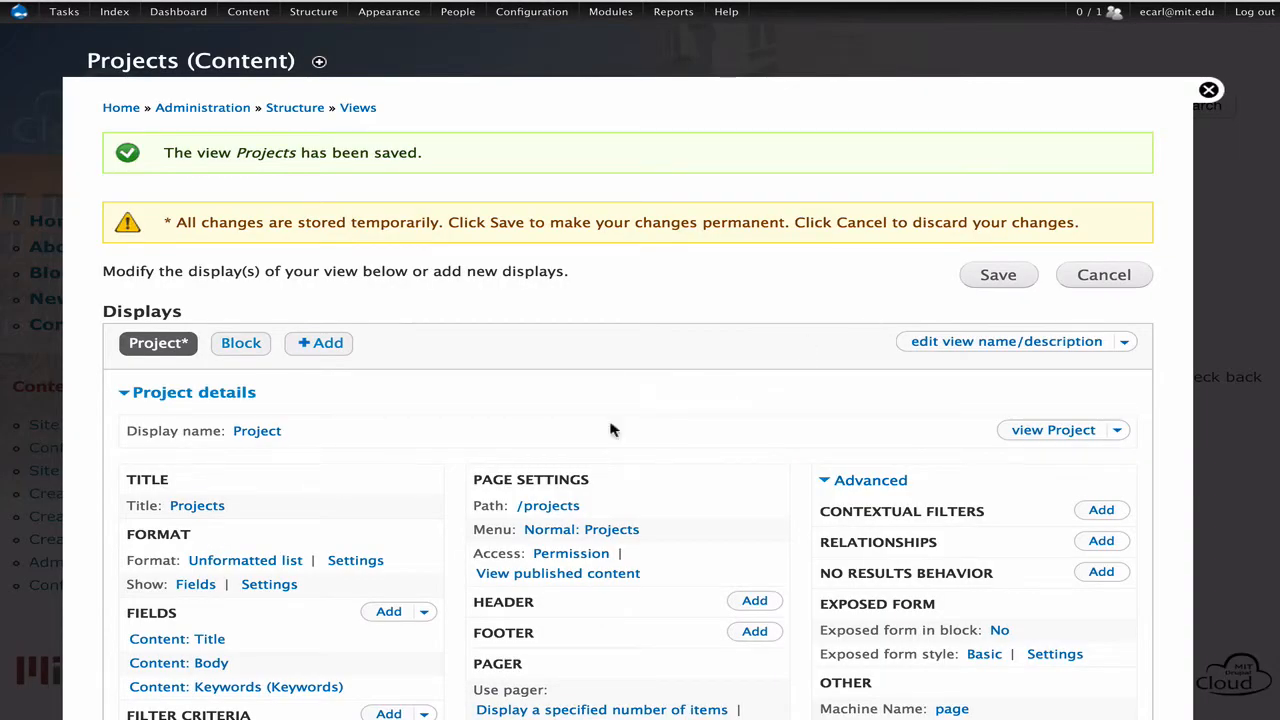
Step: Review the page display's settings and save the Projects view
scroll(566, 468, down, 3)
scroll(566, 468, up, 1)
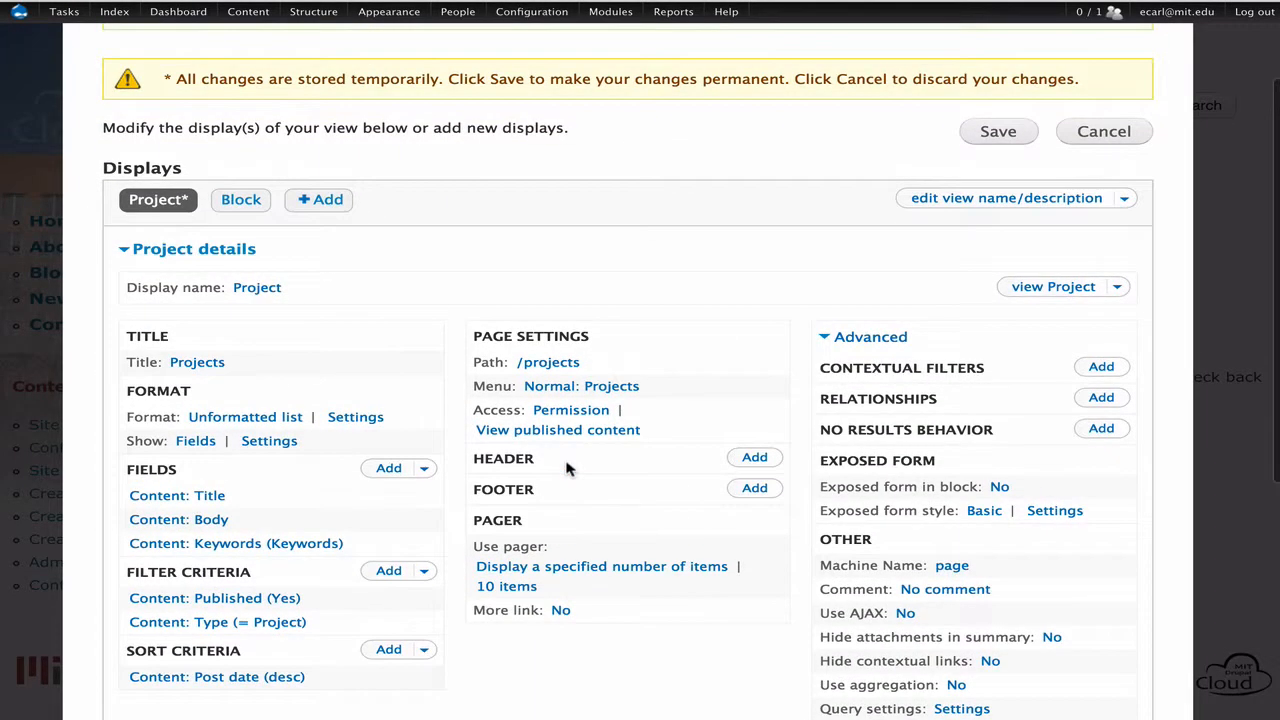
scroll(566, 549, down, 1)
scroll(566, 471, up, 3)
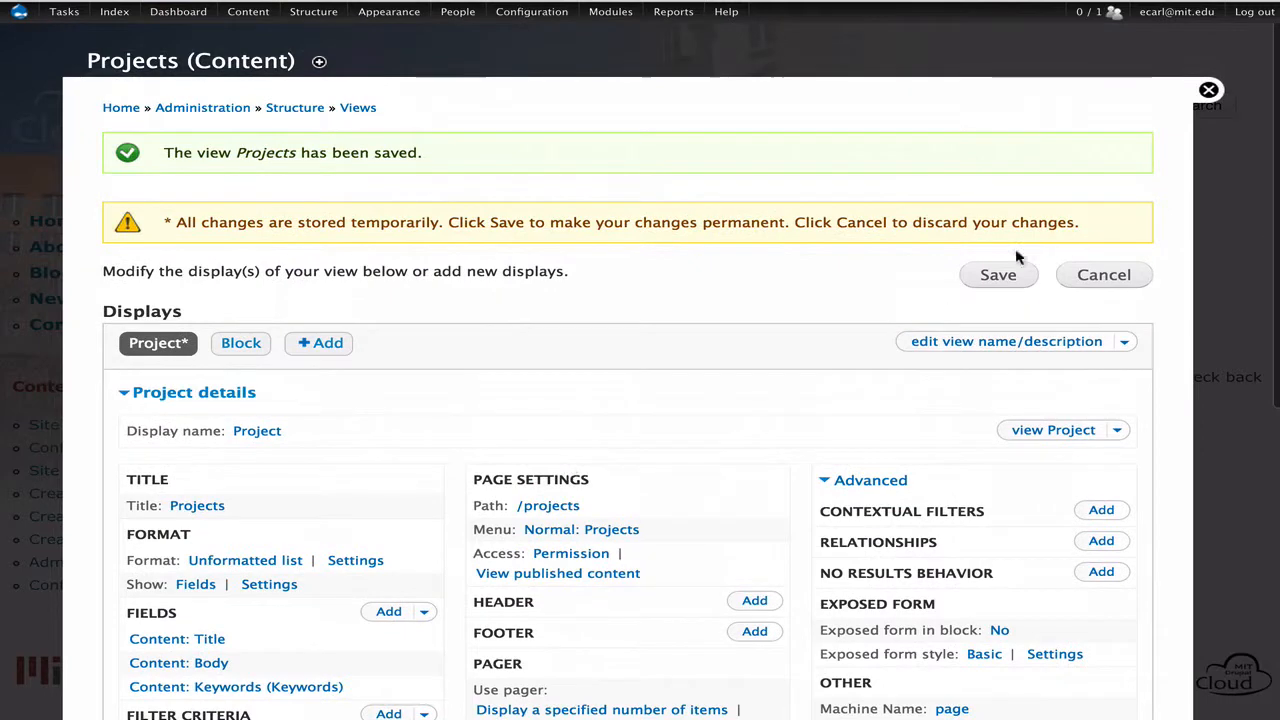
click(1000, 276)
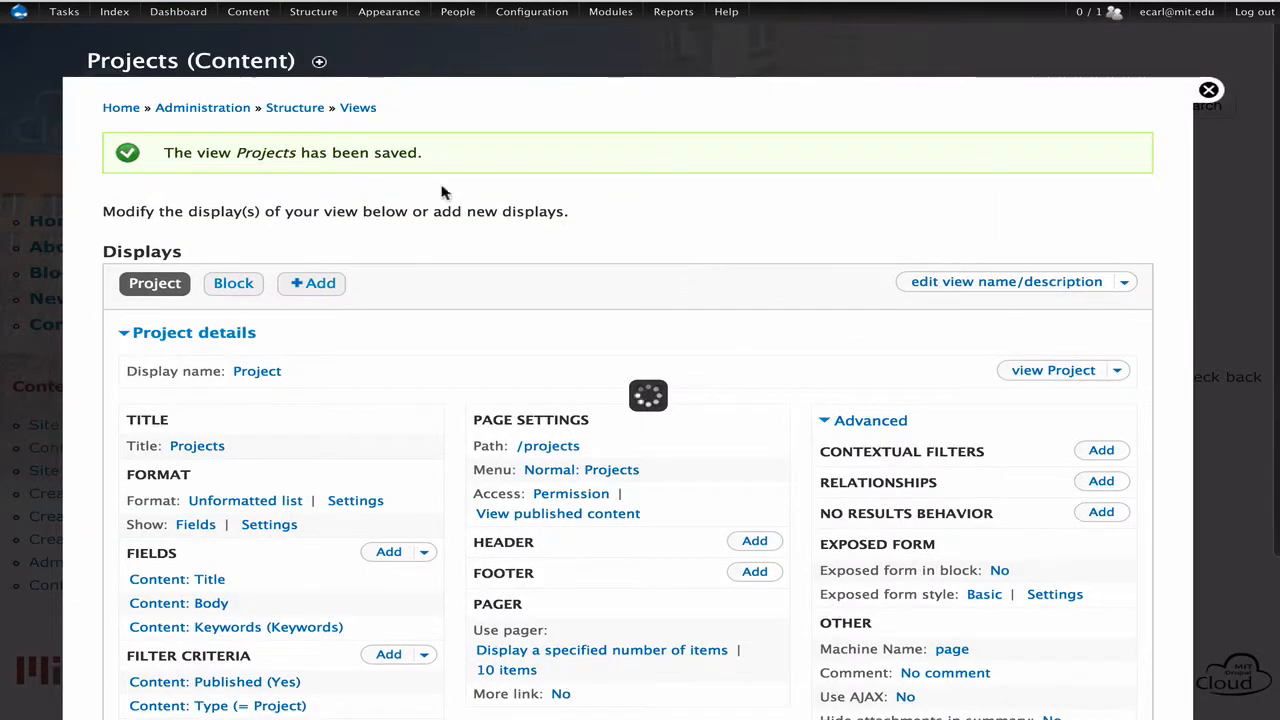
Step: Return to the site's home page, reload it, and open the Projects page from the site navigation
click(121, 110)
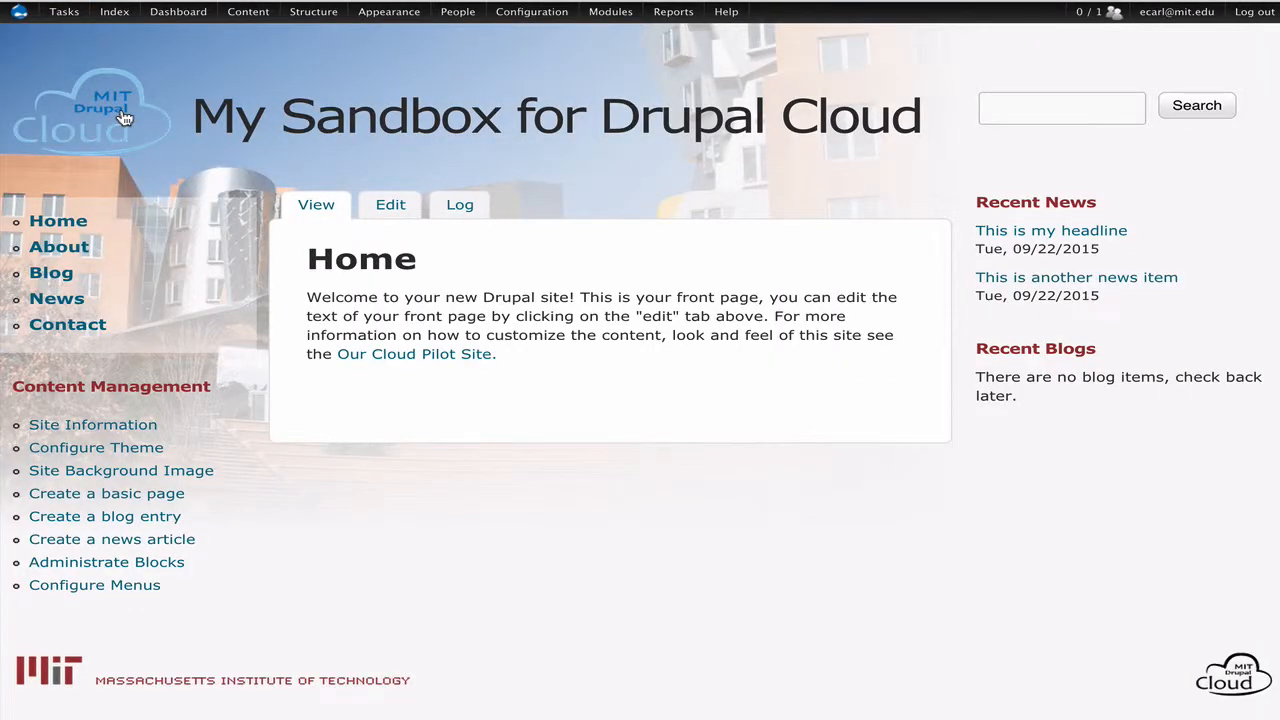
key(super+r)
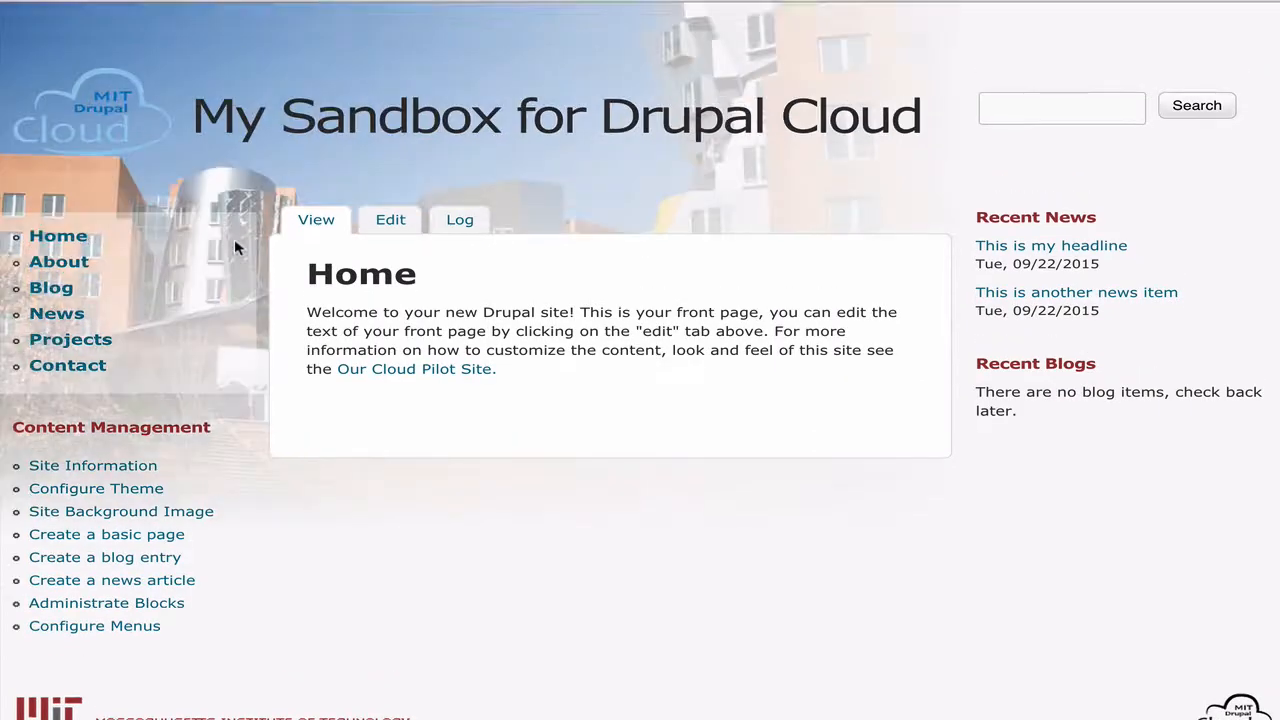
click(62, 327)
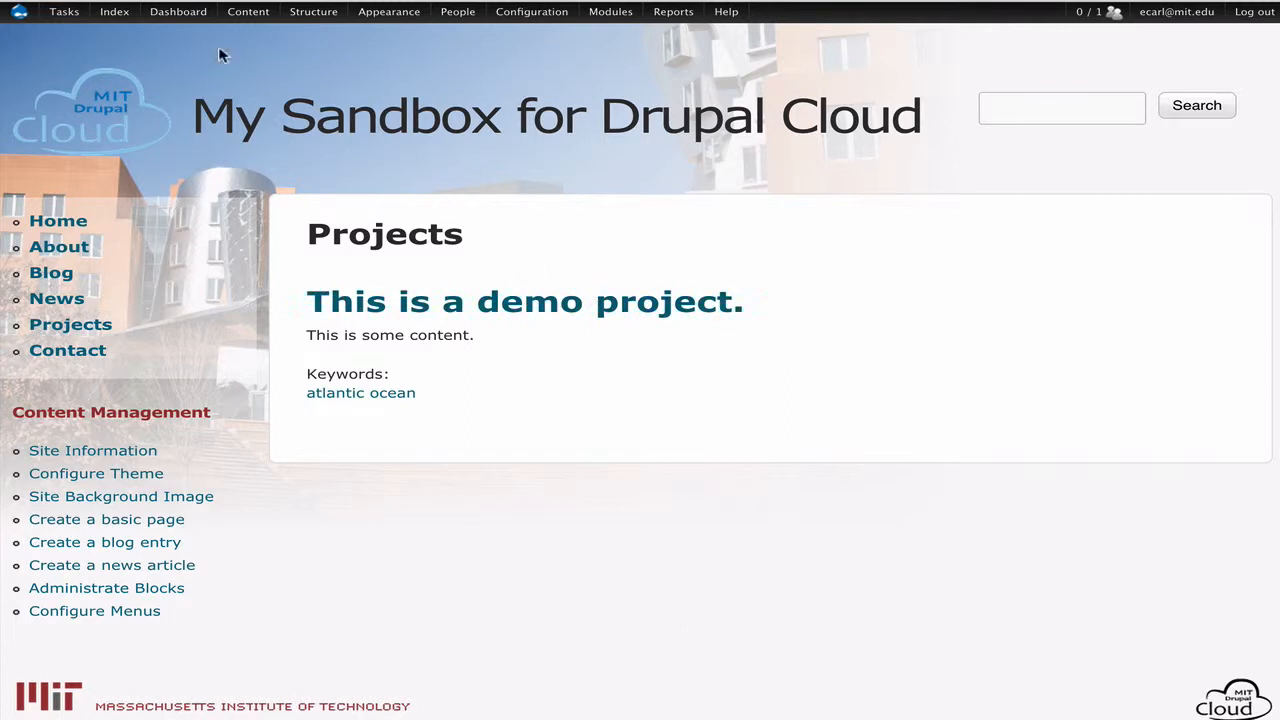
Step: Start a new Project content item and title it "This is my second project"
mouse_move(180, 12)
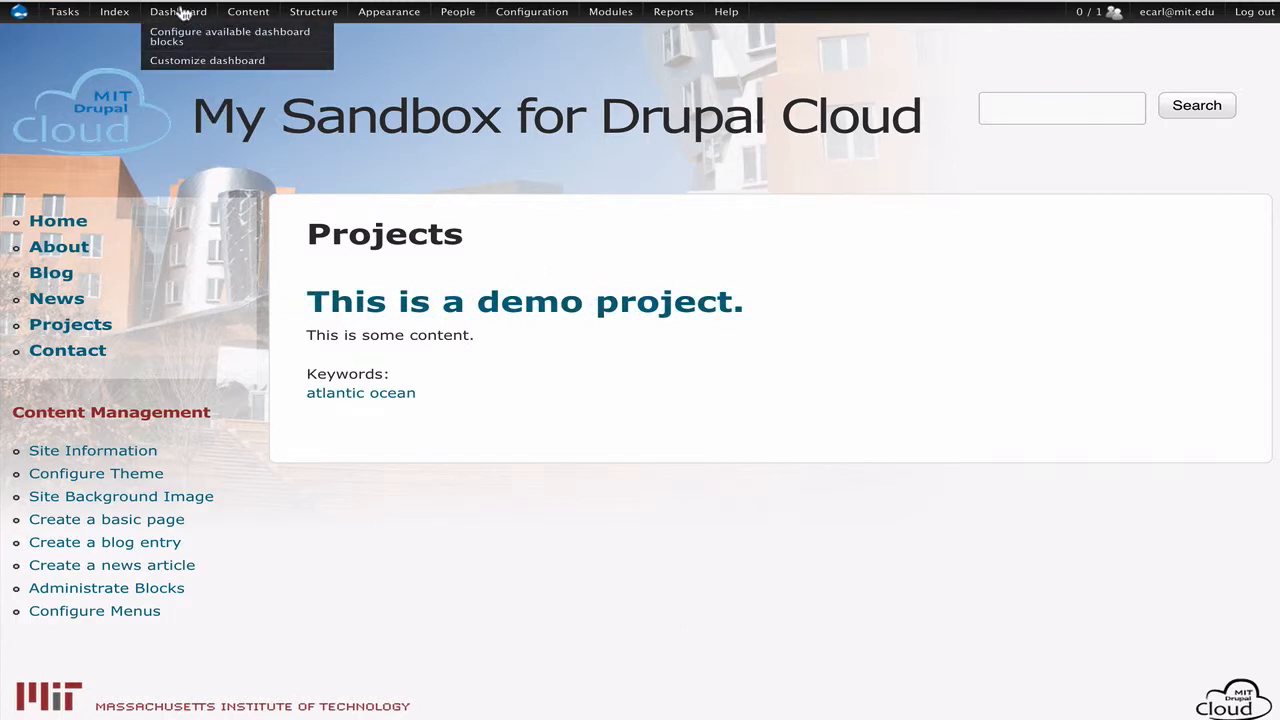
mouse_move(246, 13)
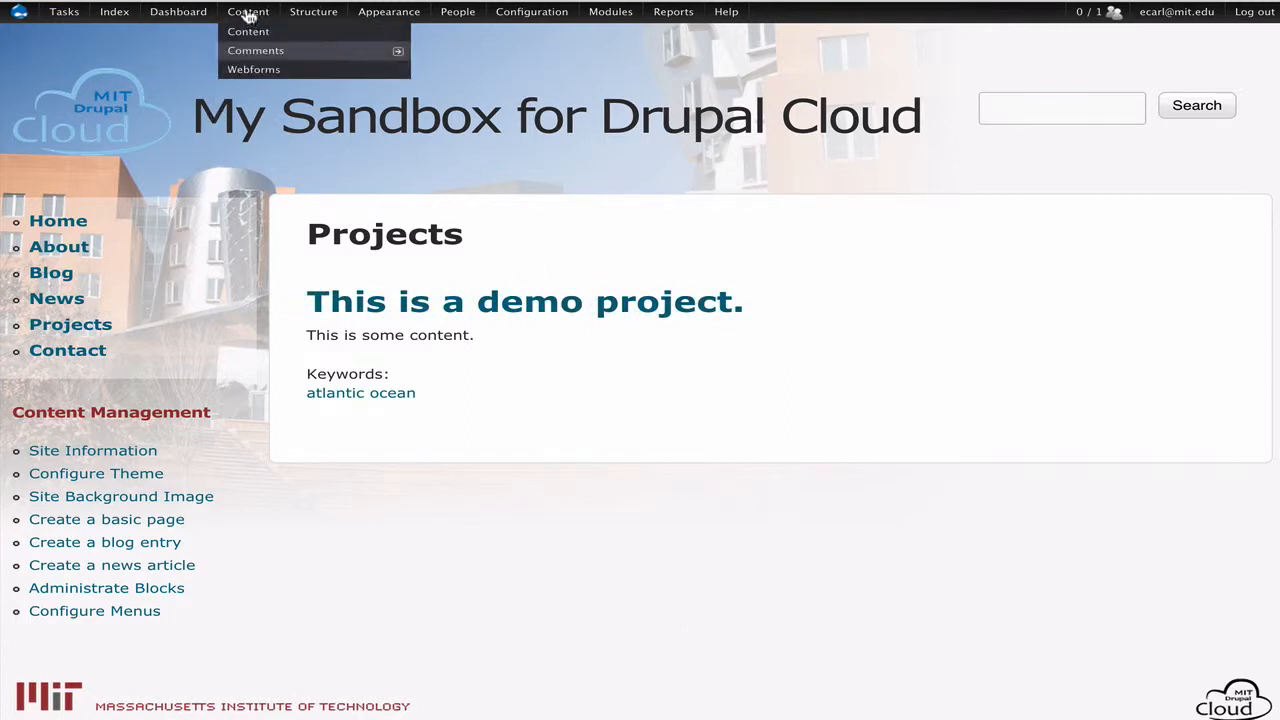
click(248, 12)
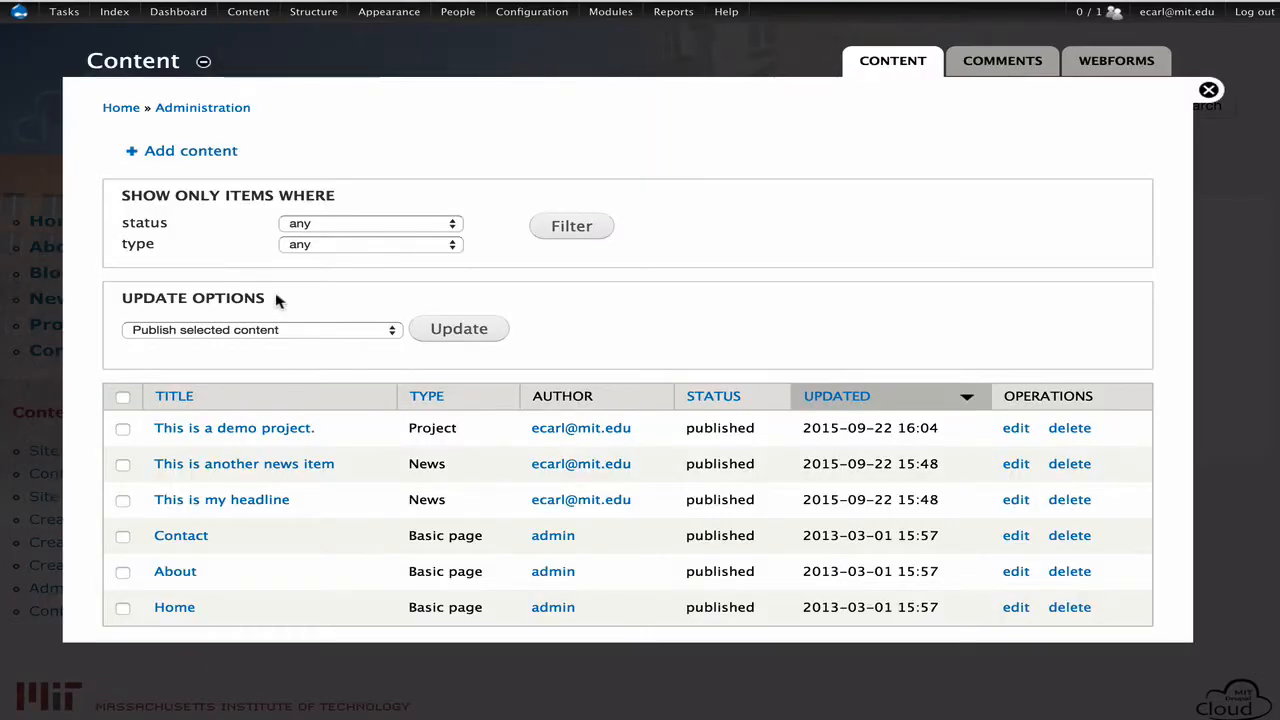
click(213, 157)
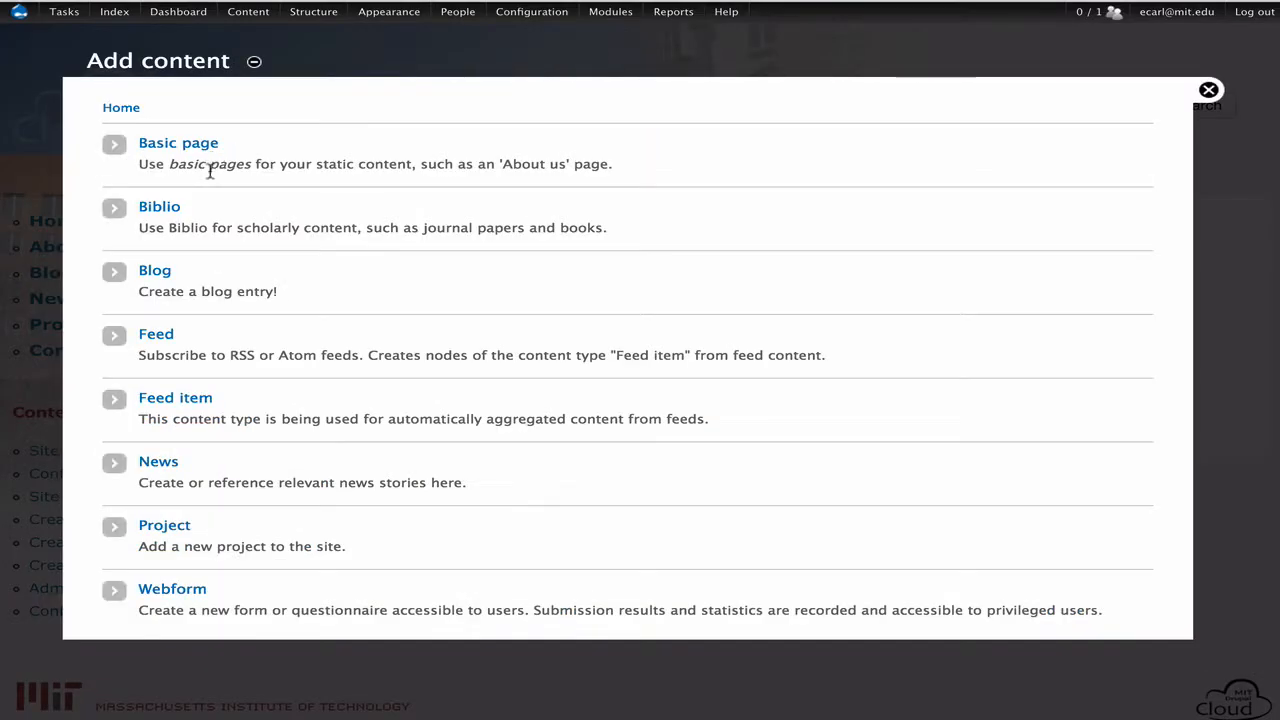
click(162, 528)
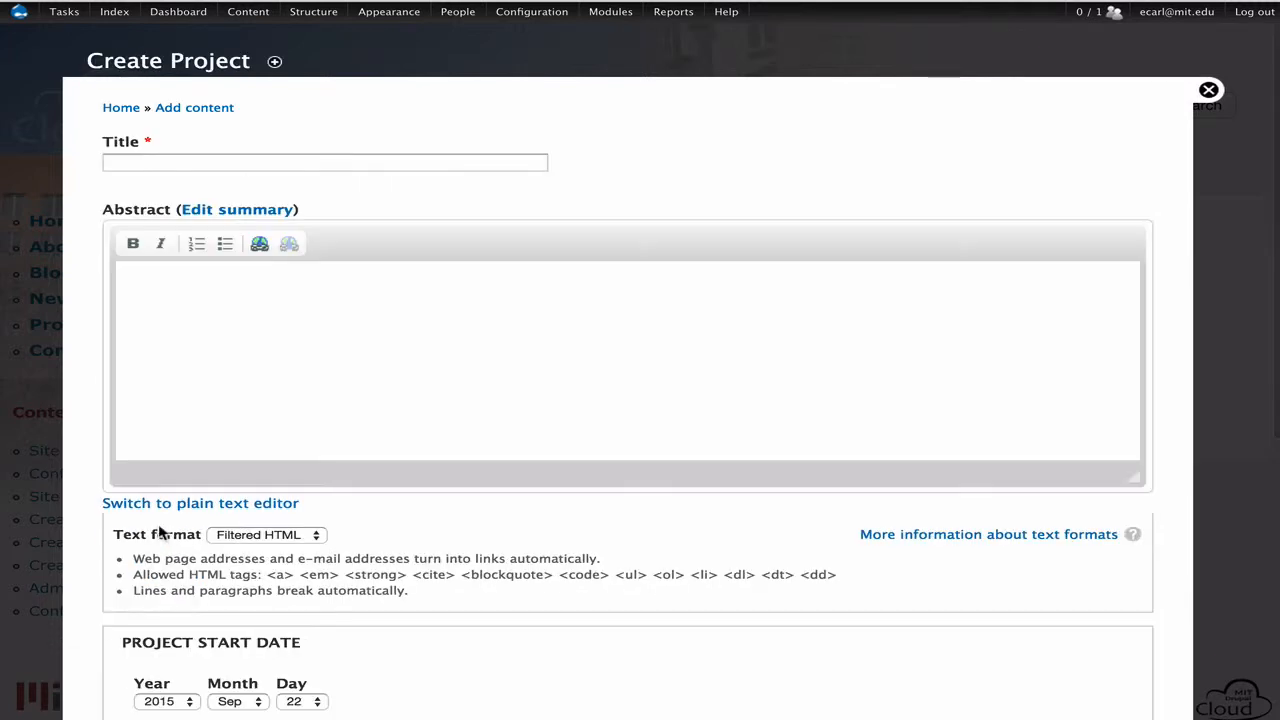
click(163, 162)
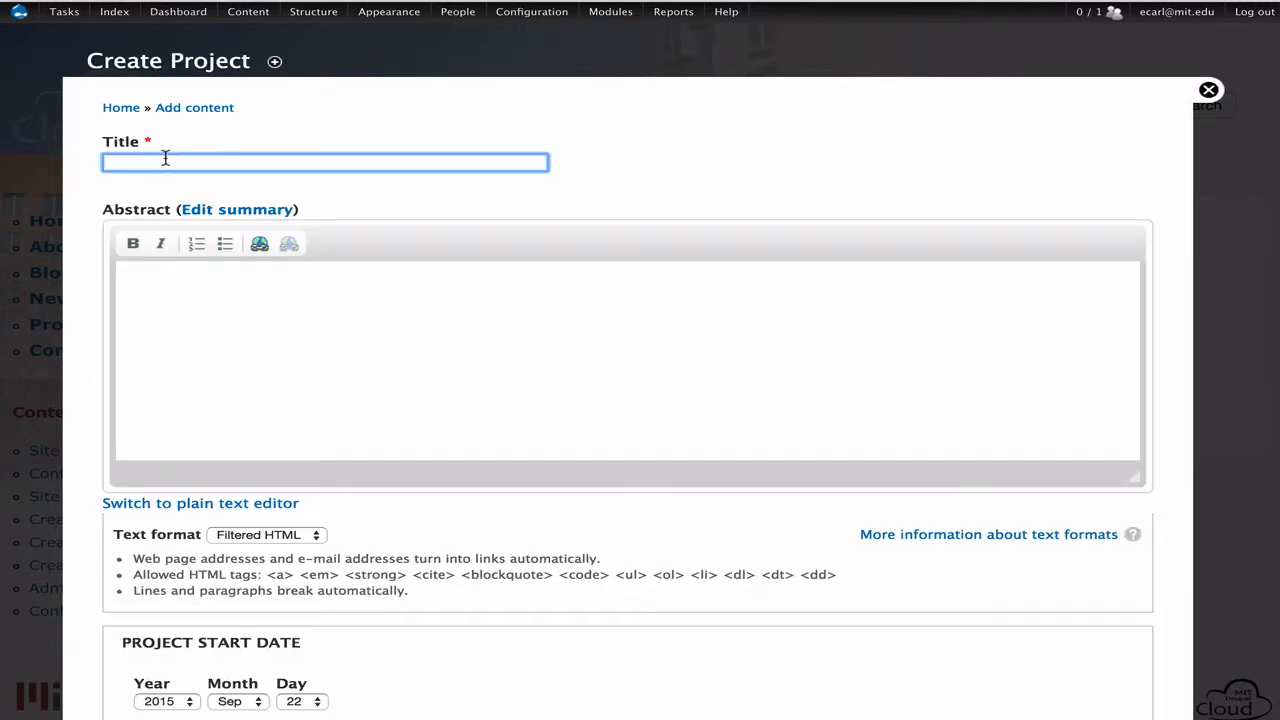
text(This is my second project)
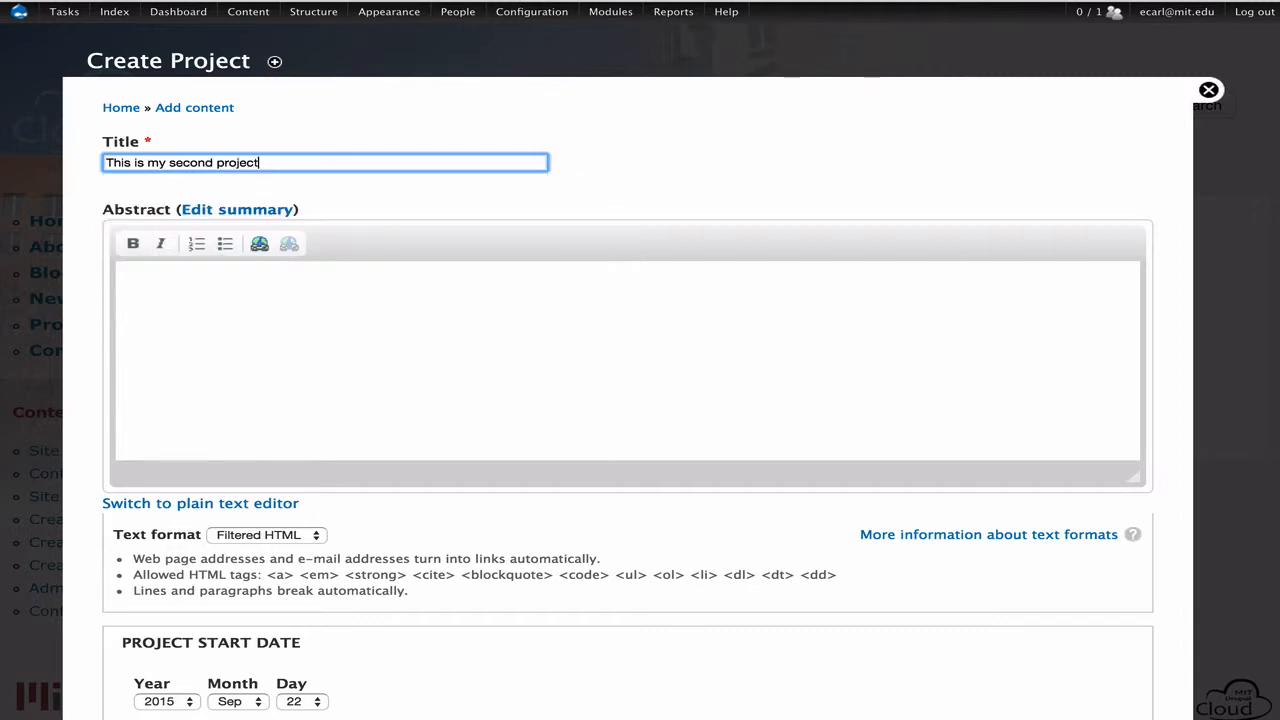
Step: Generate five Lorem Ipsum paragraphs surrounded with <p>, paste them into the Abstract as plain text, and return to the rich text editor
key(ctrl+a)
click(249, 293)
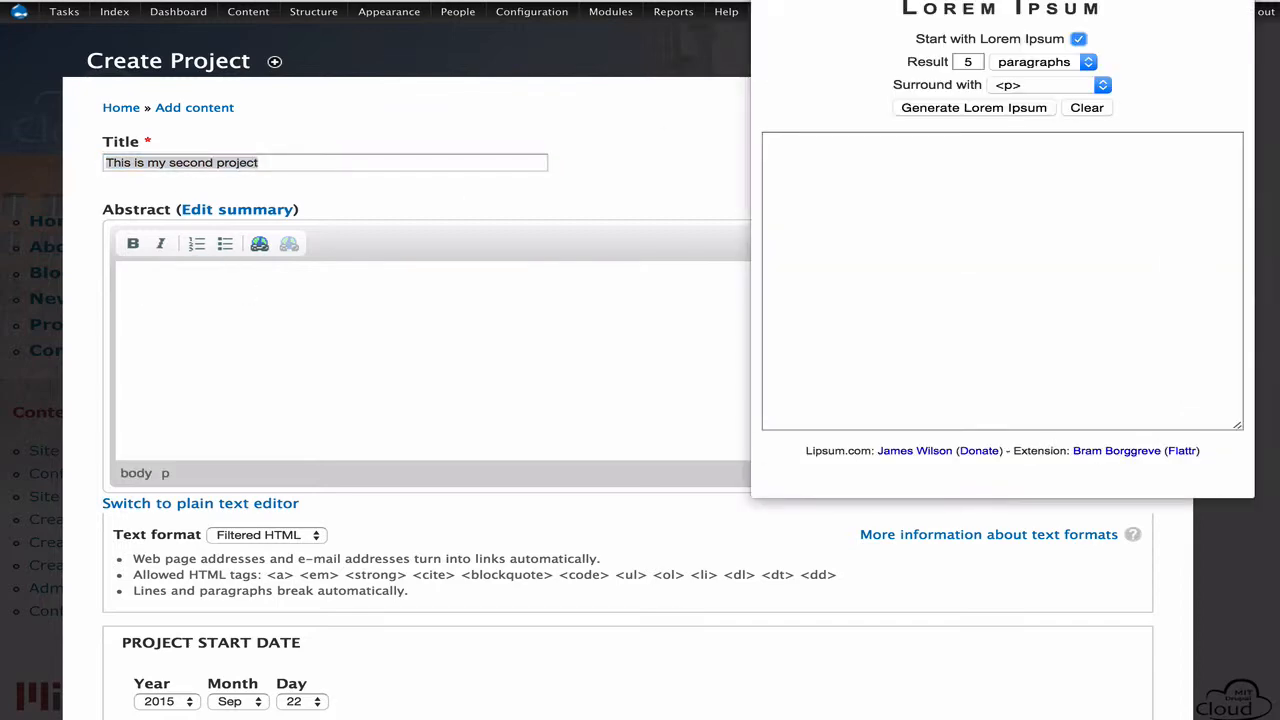
click(994, 108)
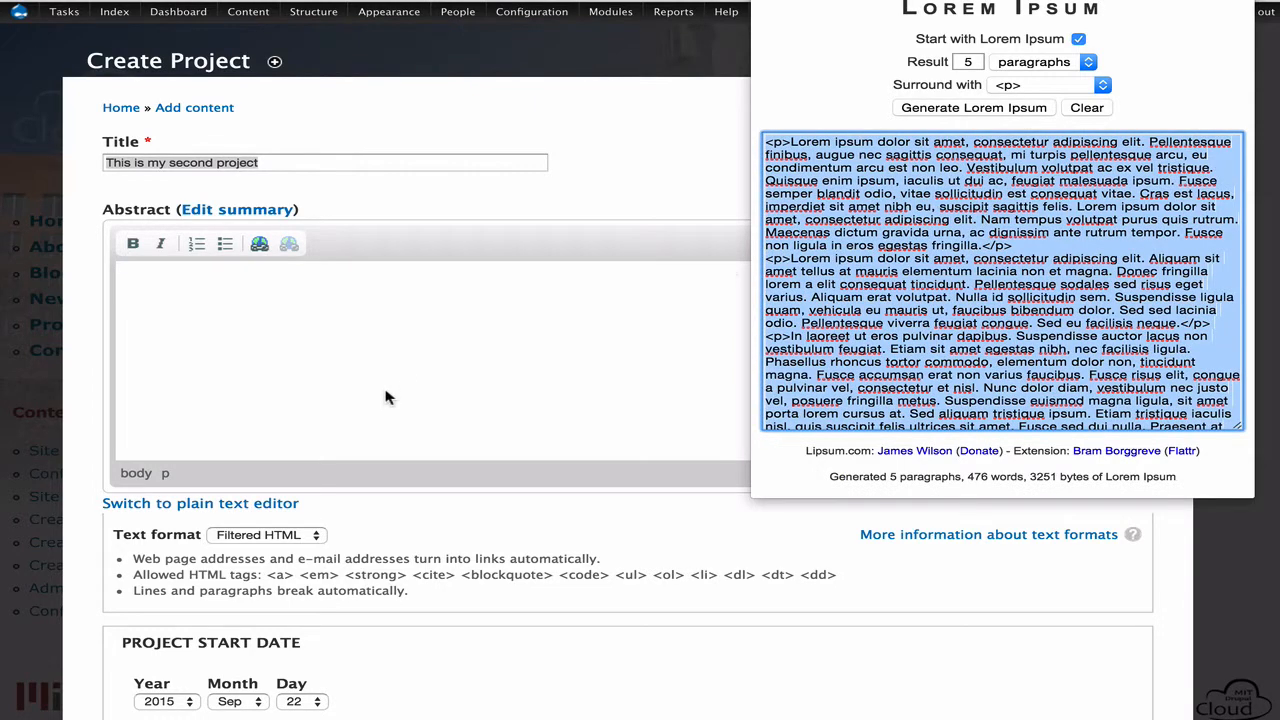
click(384, 382)
click(264, 505)
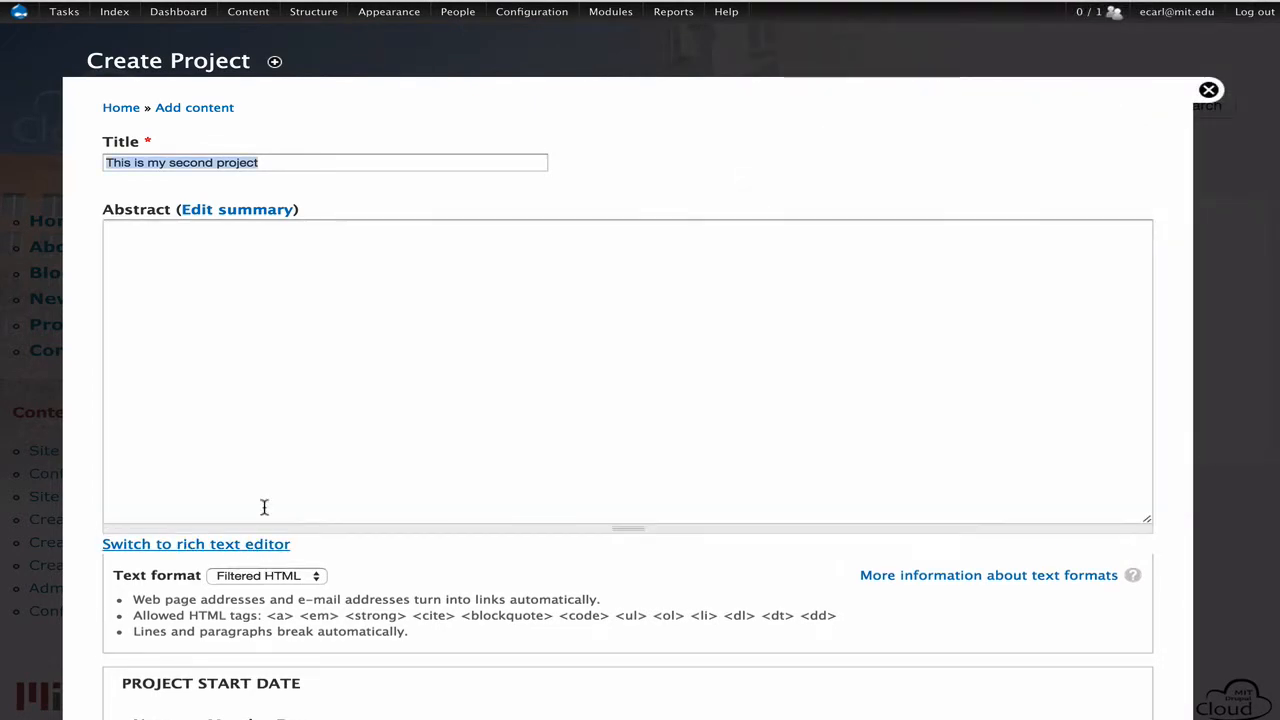
click(258, 314)
key(ctrl+v)
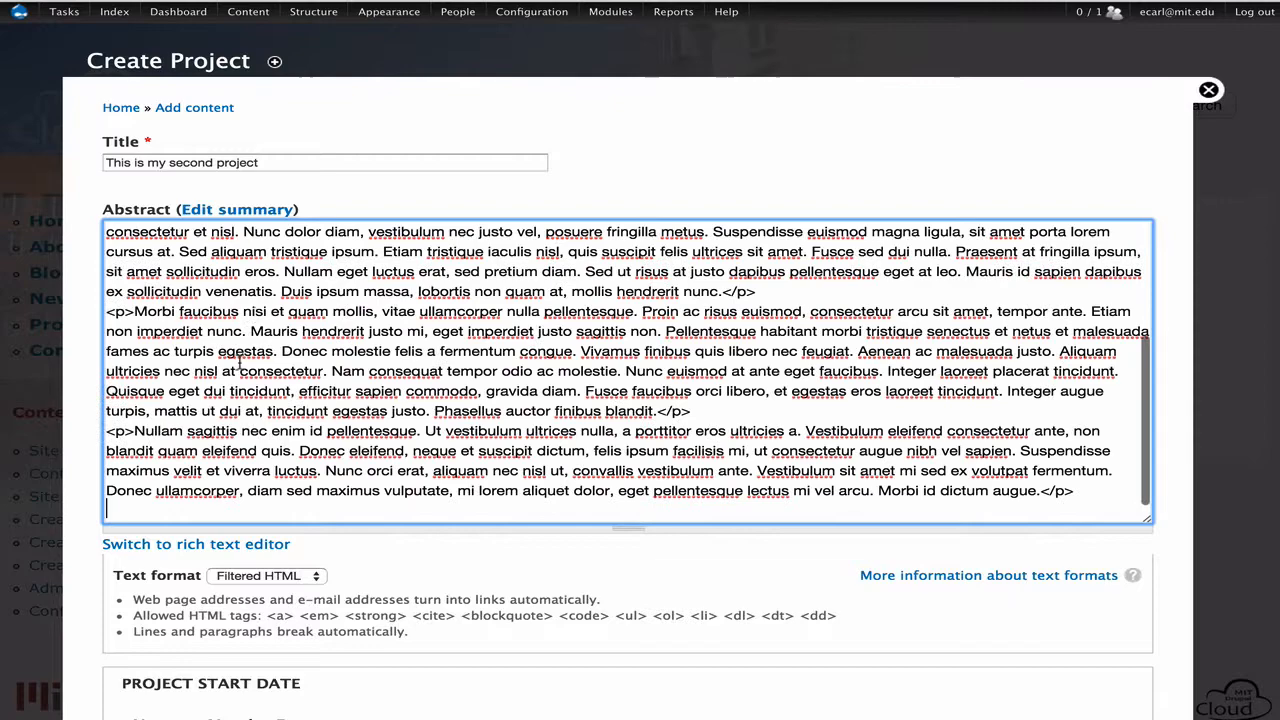
click(264, 544)
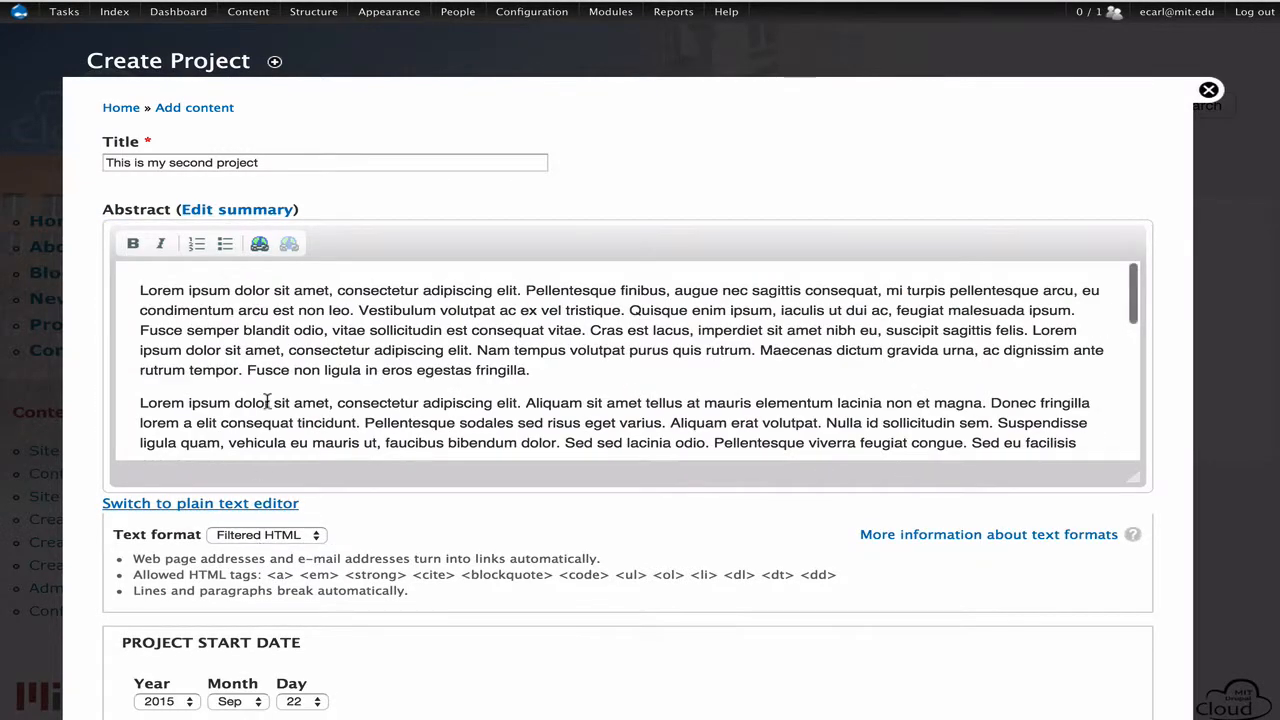
scroll(268, 402, down, 5)
scroll(265, 392, up, 5)
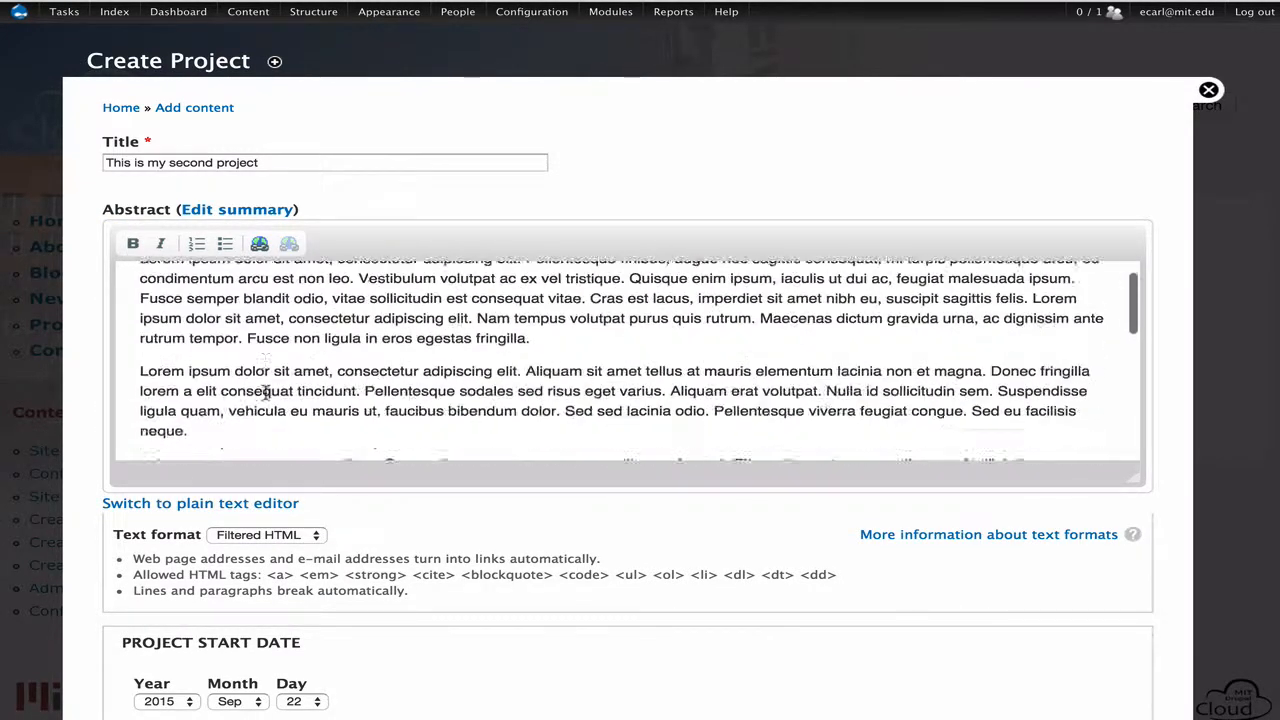
scroll(265, 392, up, 1)
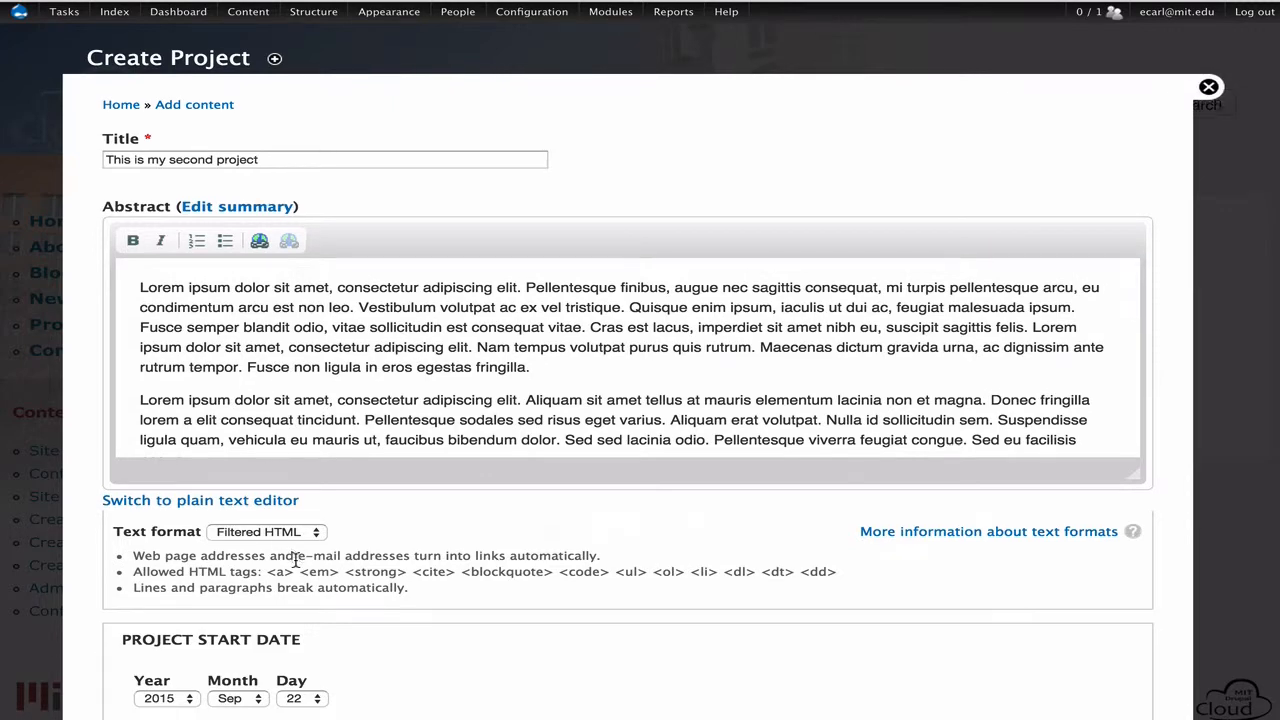
Step: Enter "Pacific Oean" as the project's keyword
scroll(296, 562, down, 3)
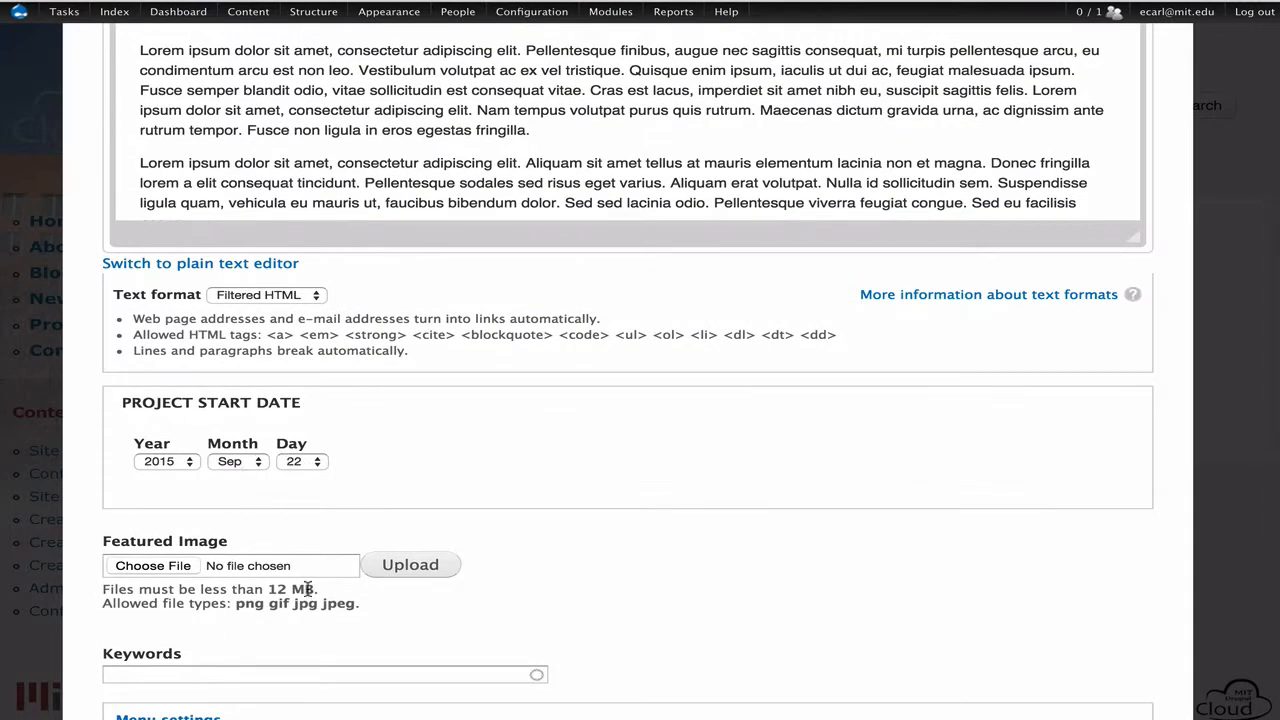
scroll(308, 589, down, 3)
click(180, 446)
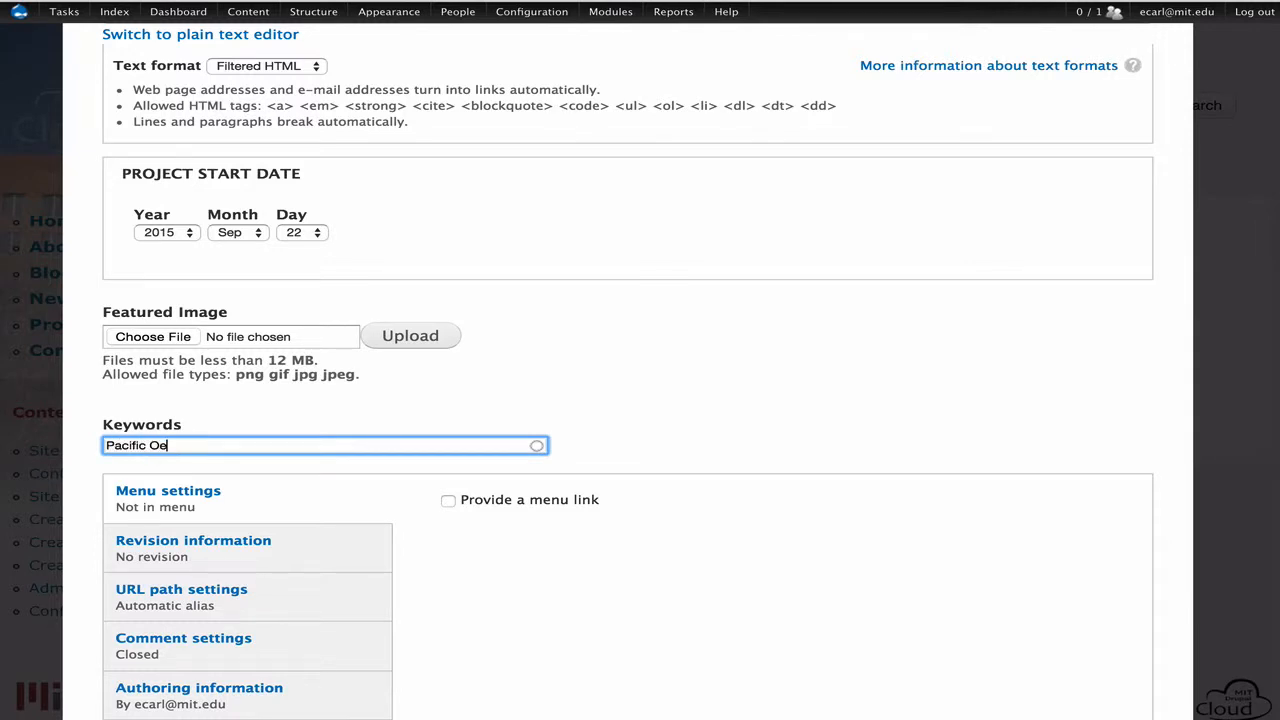
click(158, 337)
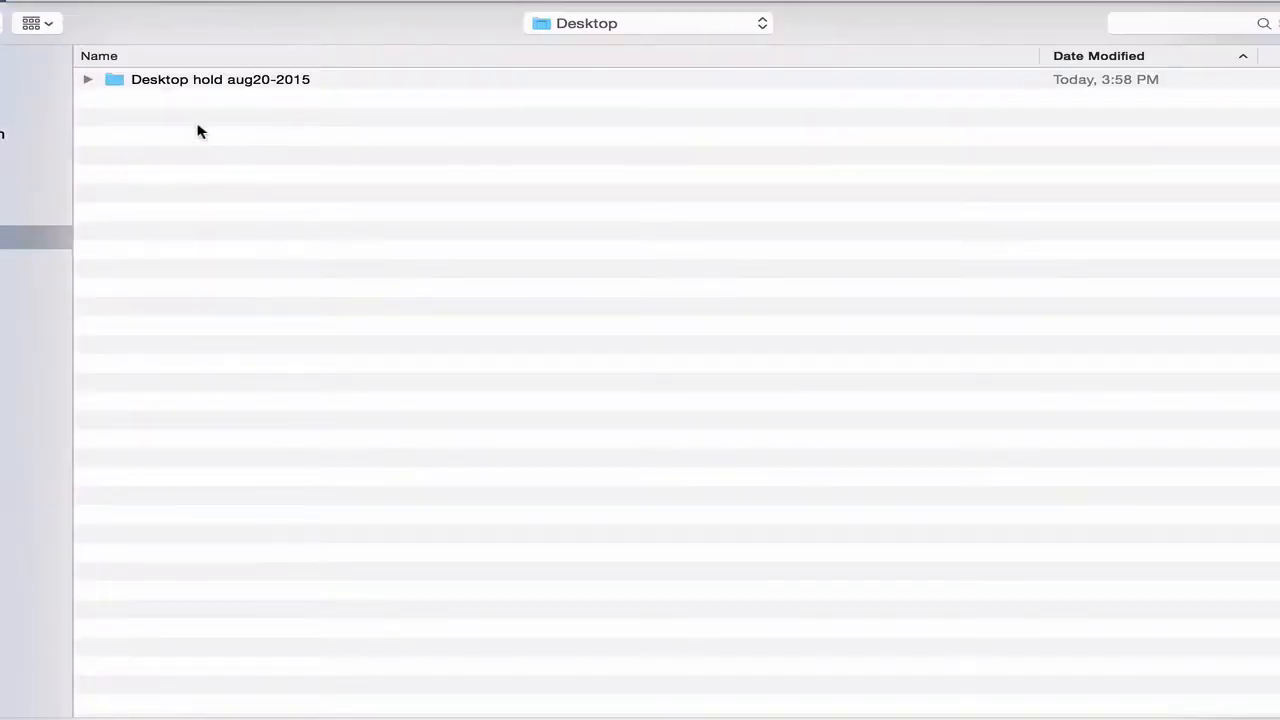
double_click(185, 82)
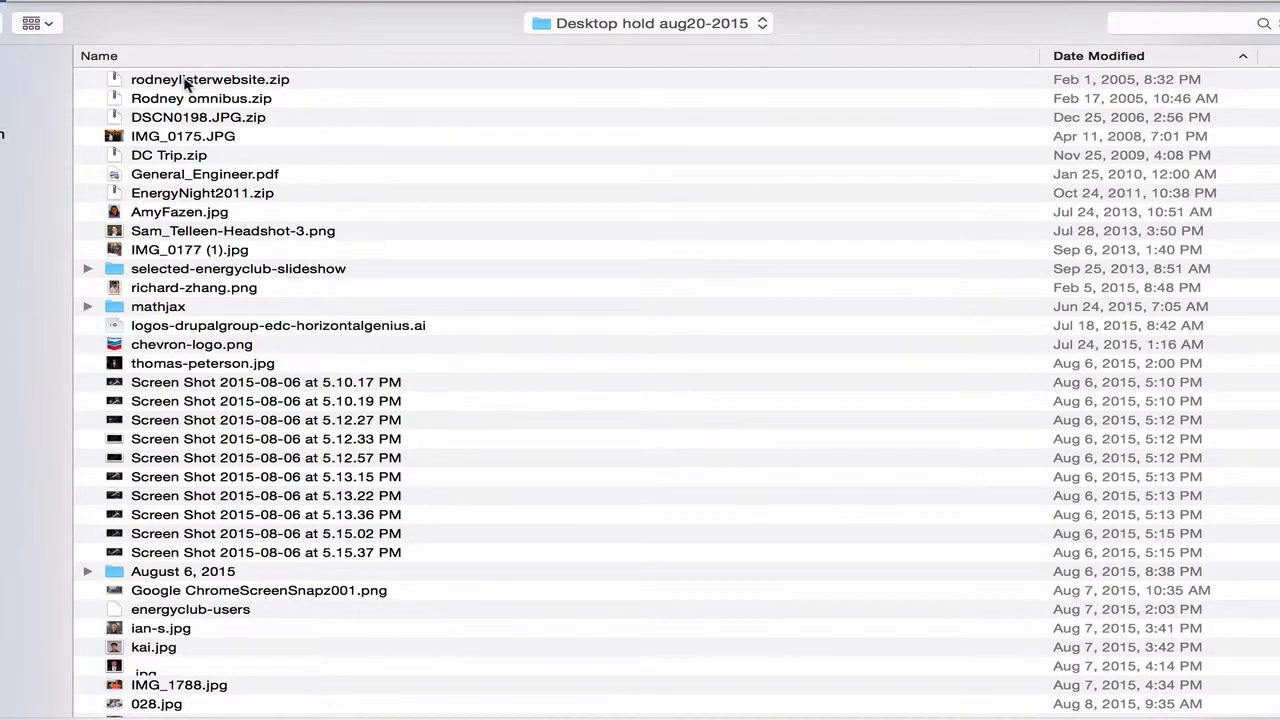
key(super+1)
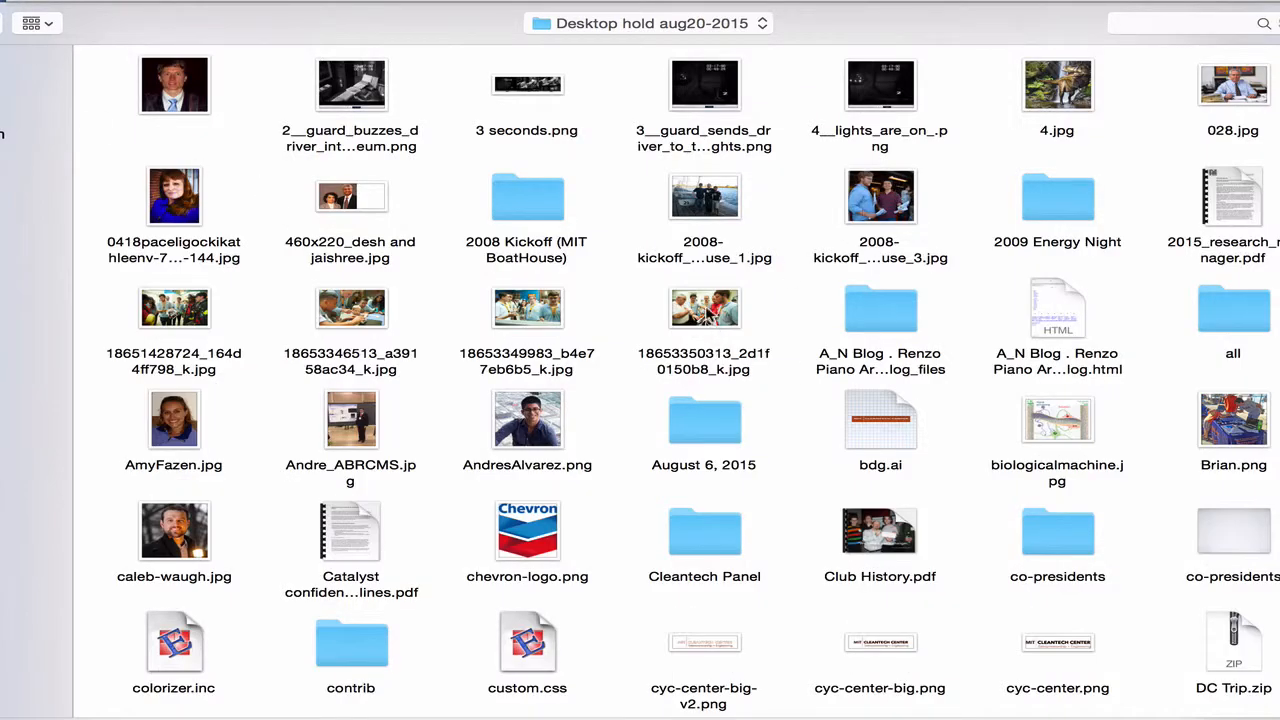
click(722, 310)
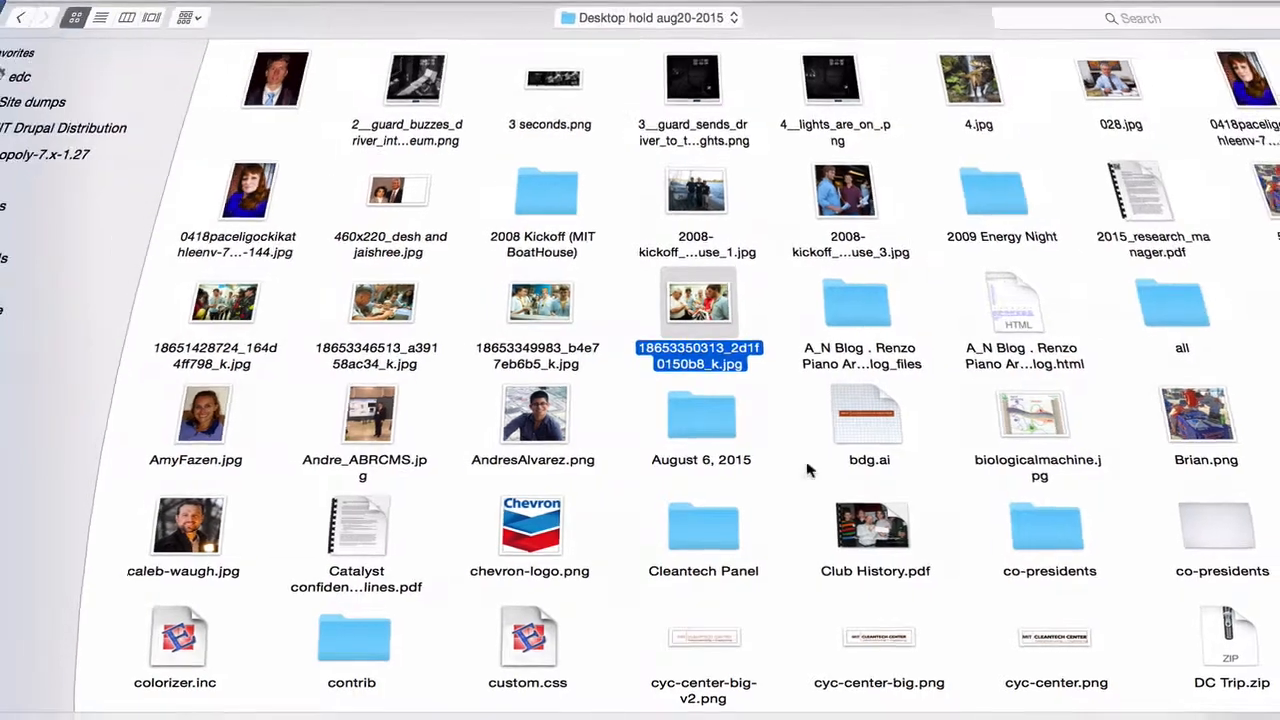
key(Return)
Step: Save the second project and check its published page down to the featured image
scroll(614, 627, down, 2)
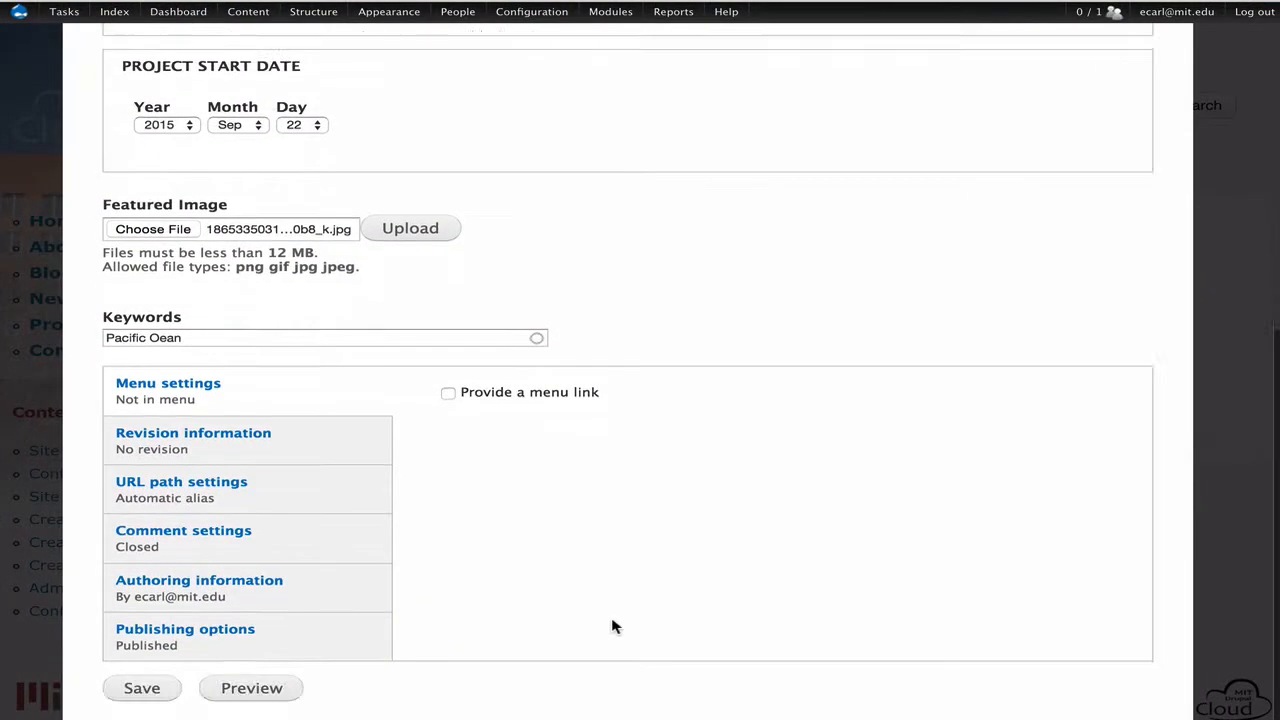
click(141, 688)
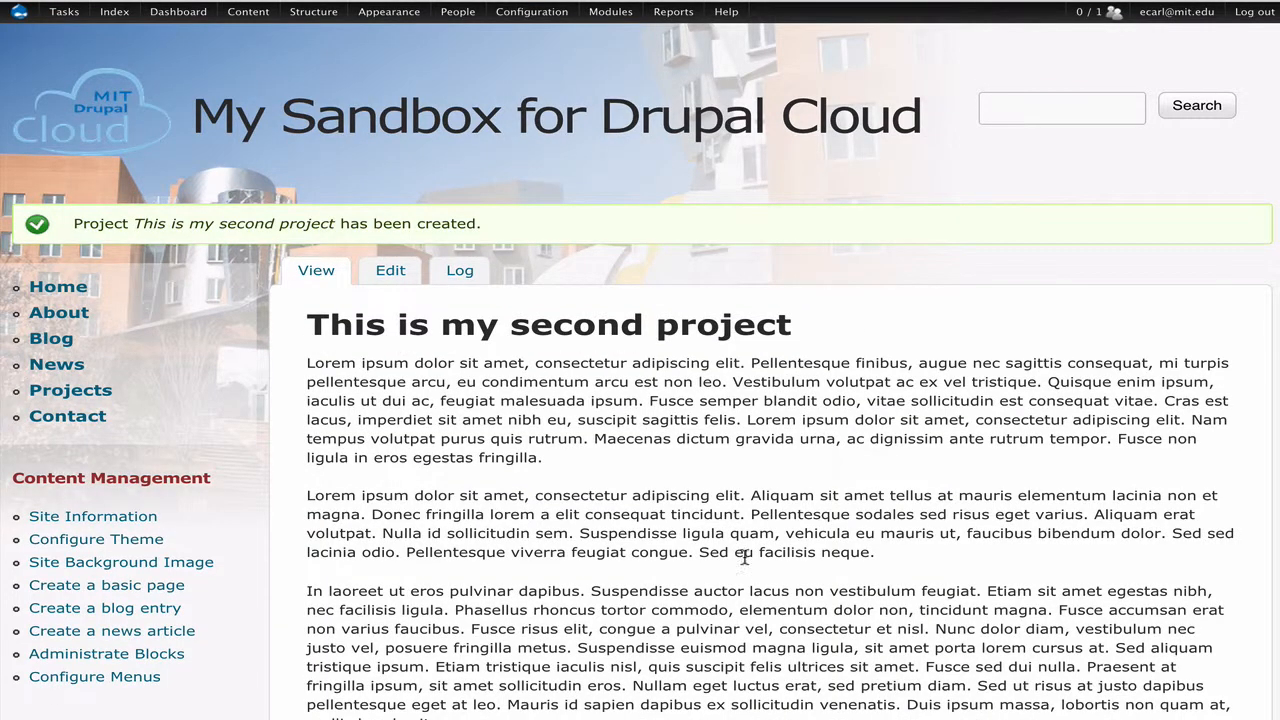
scroll(744, 558, down, 9)
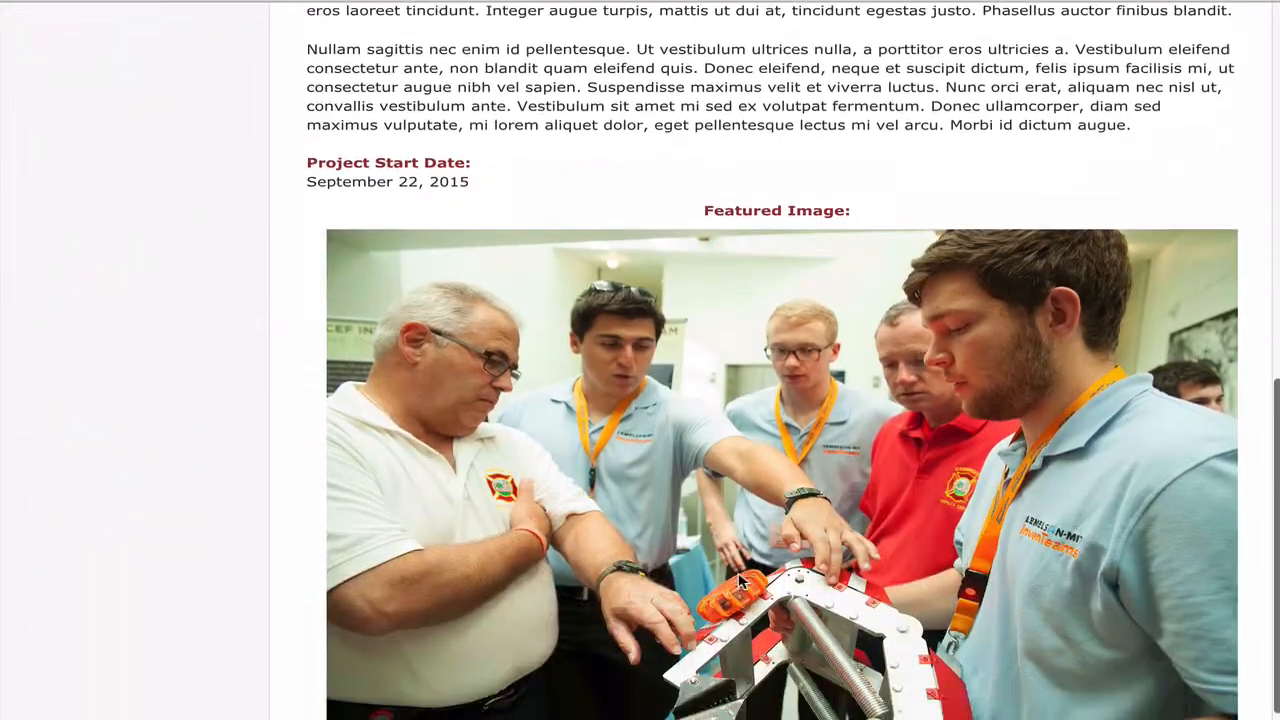
Step: Open the display management settings of the Project content type
scroll(744, 580, up, 2)
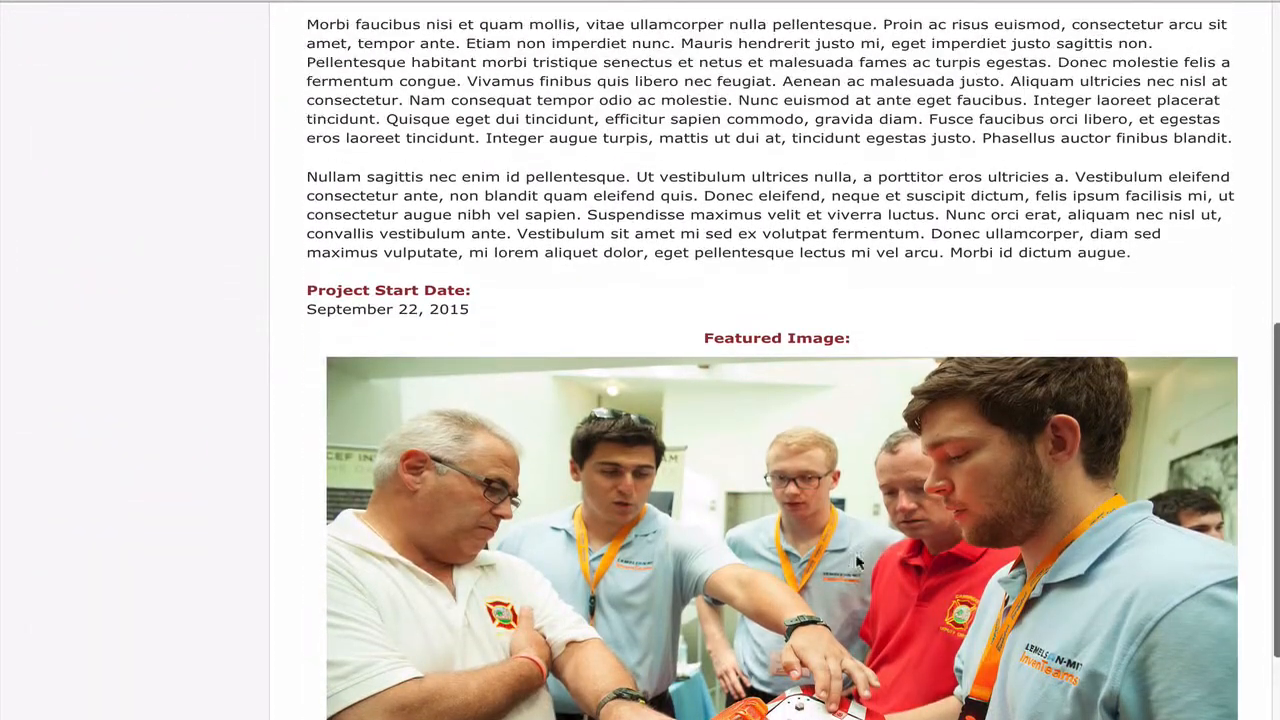
scroll(903, 409, up, 7)
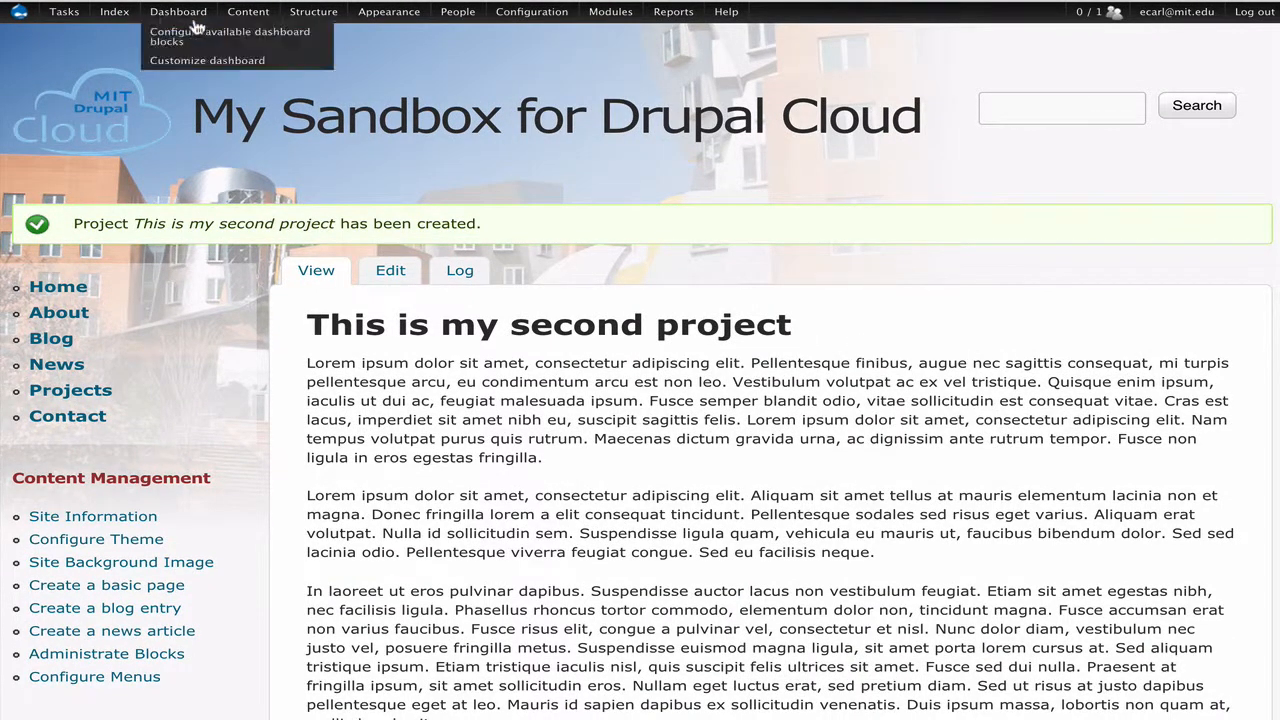
mouse_move(312, 18)
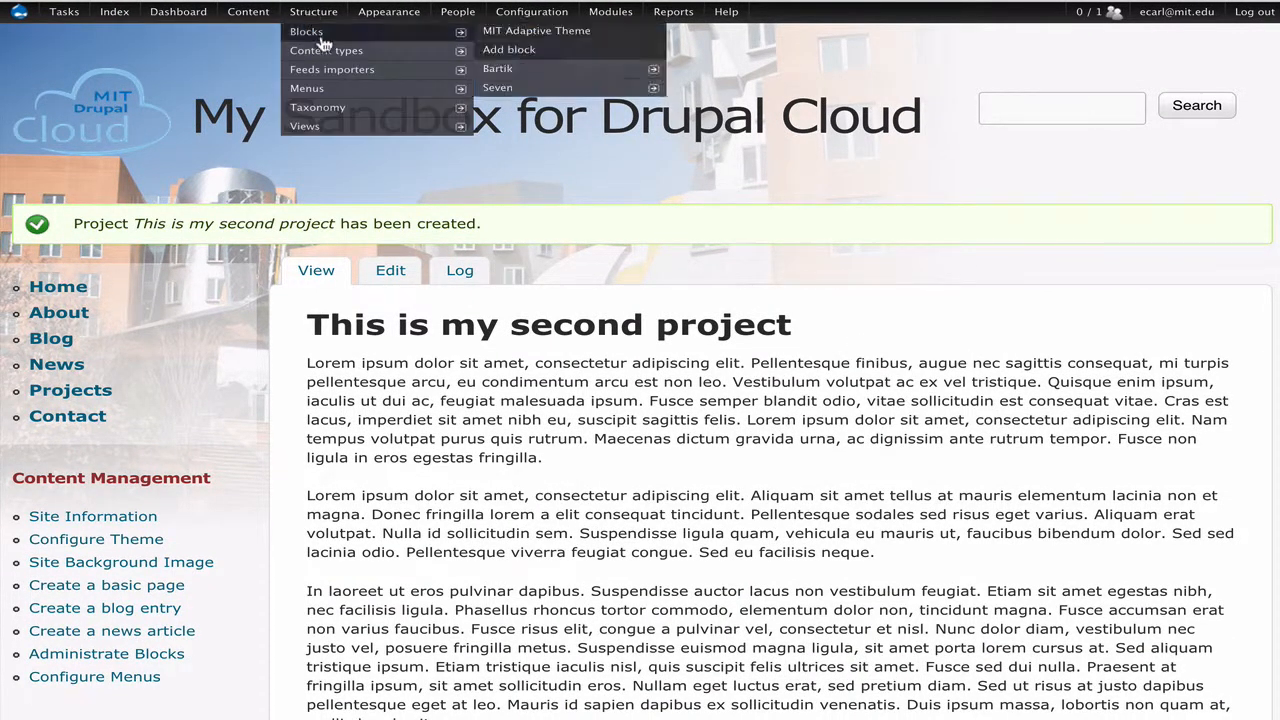
mouse_move(325, 50)
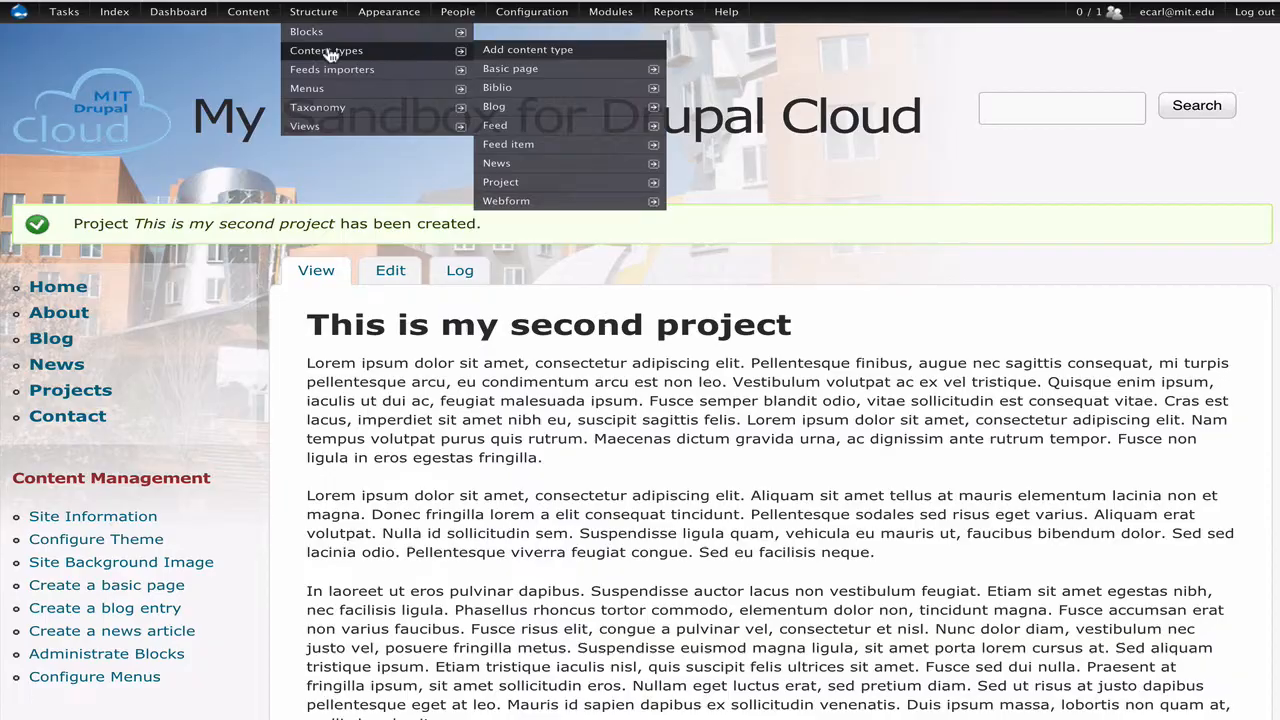
click(408, 52)
mouse_move(641, 189)
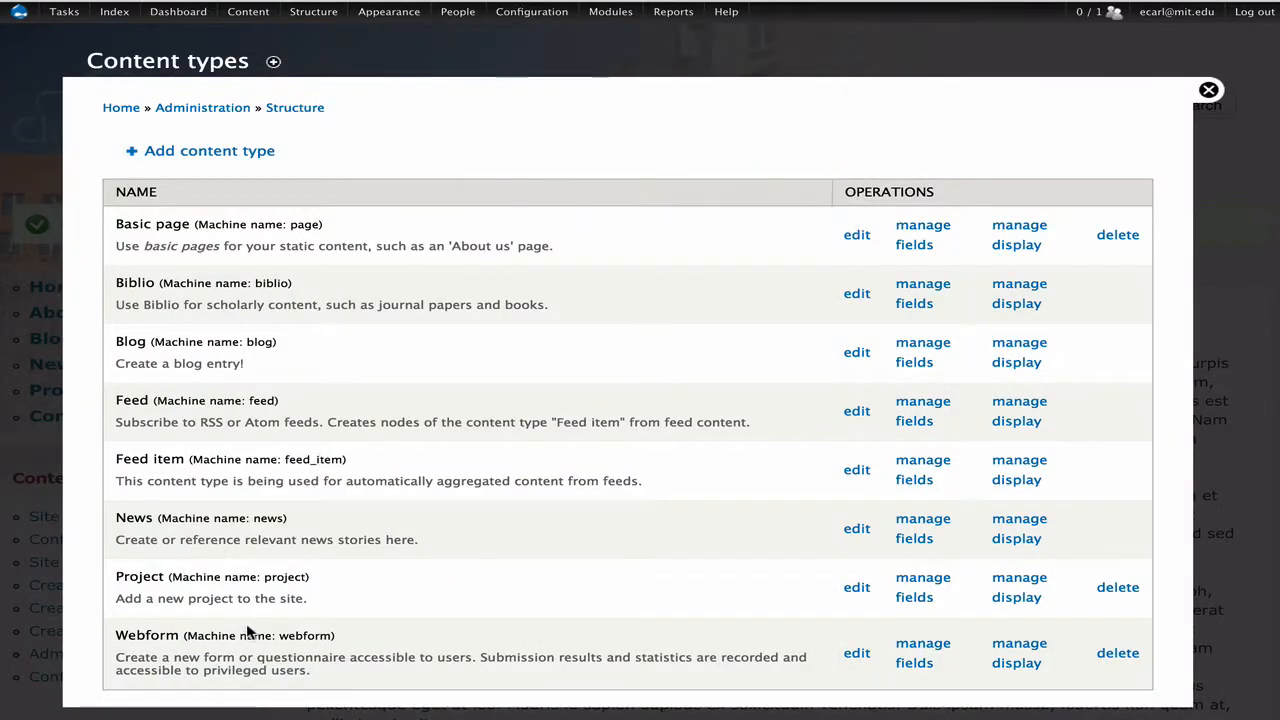
click(1024, 580)
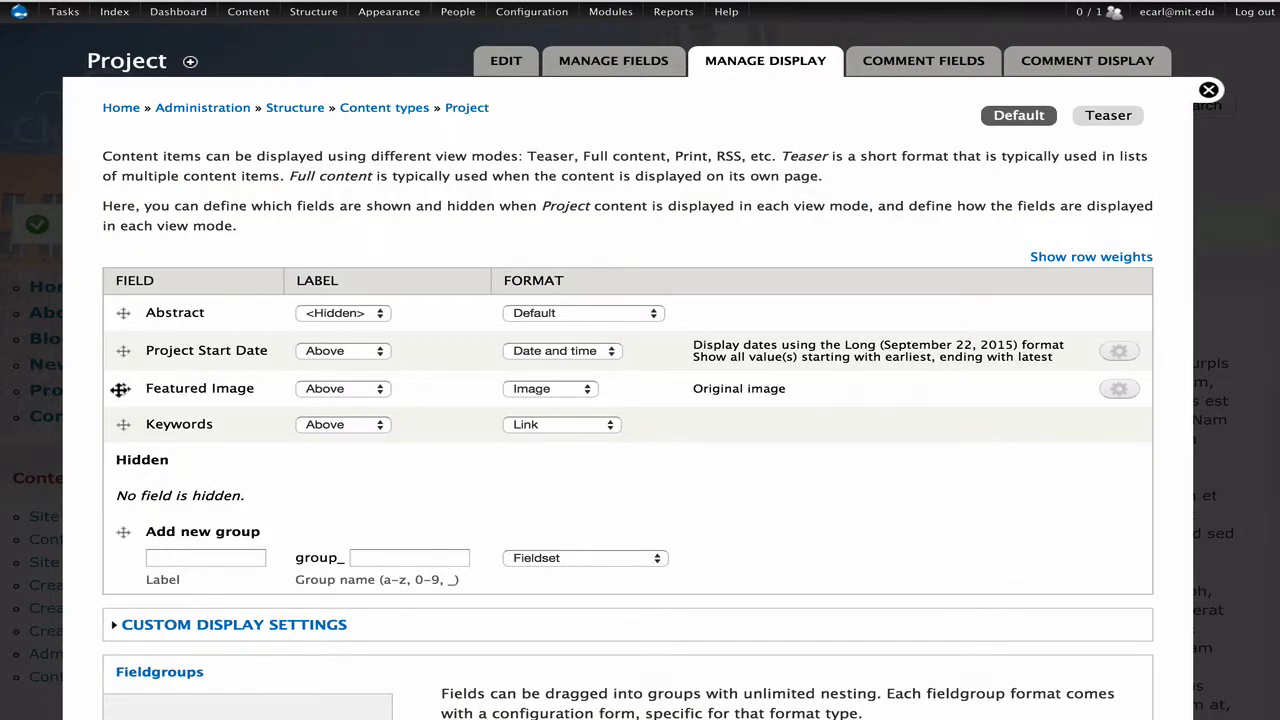
Step: Move Featured Image above Abstract as the first displayed field, and set its label to <Hidden>
drag(120, 389, 126, 308)
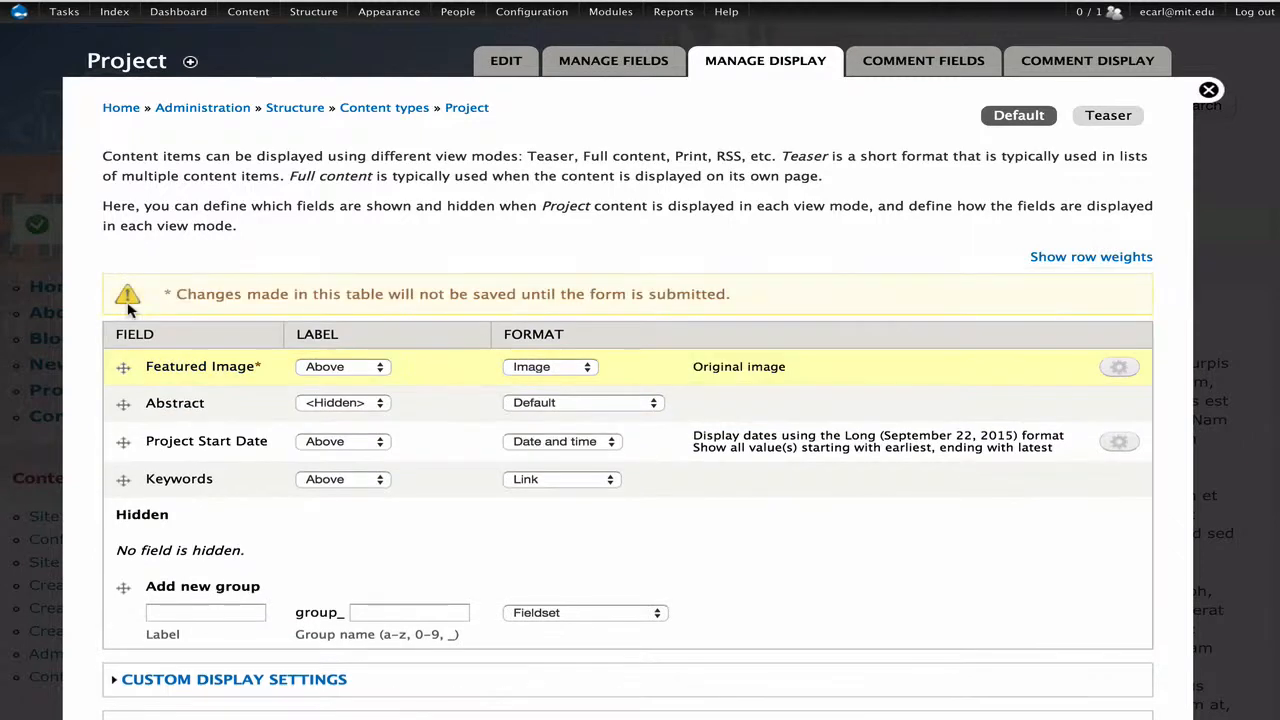
click(365, 370)
click(363, 400)
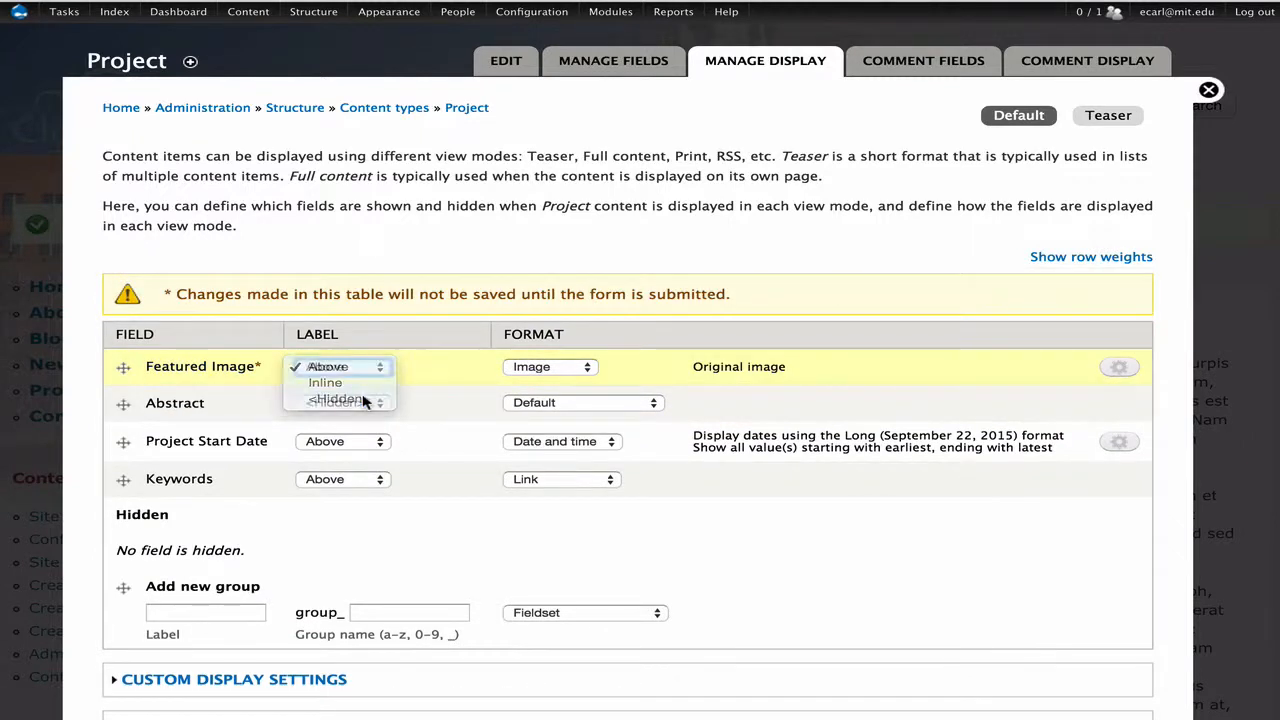
click(543, 366)
click(530, 366)
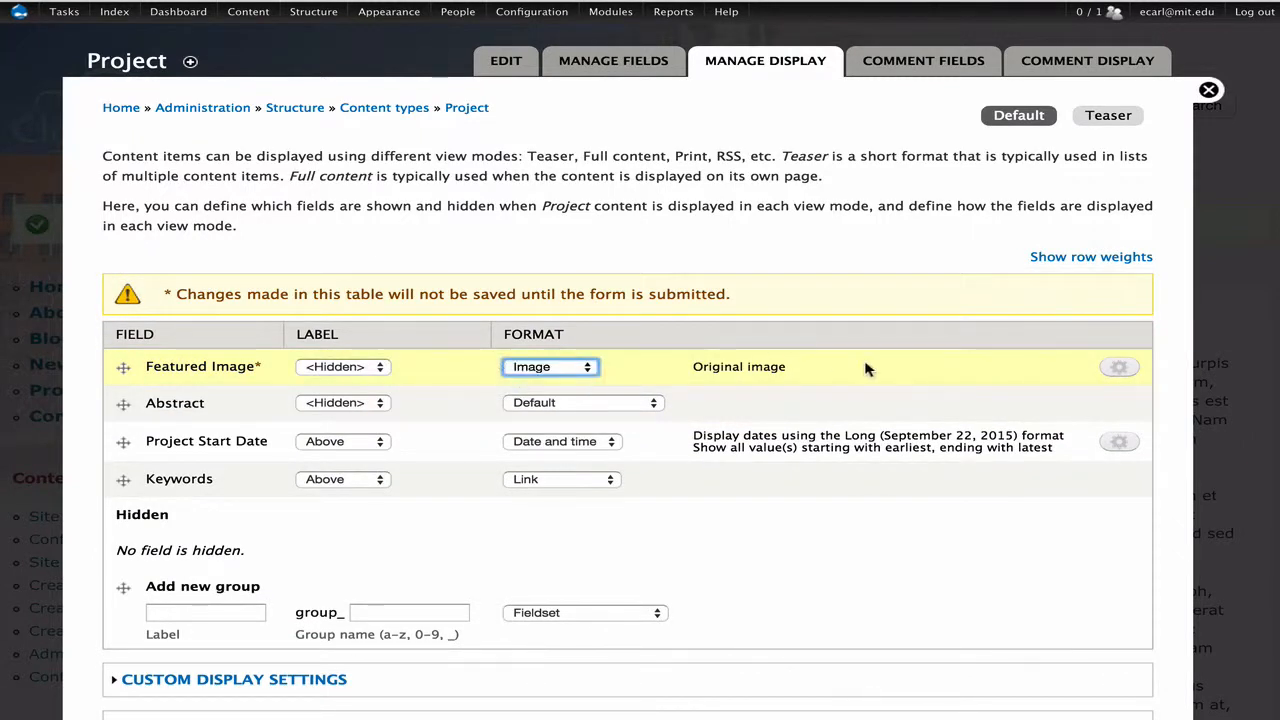
Step: Set the Featured Image's image style to Medium (220x220) and update its format settings
click(1119, 368)
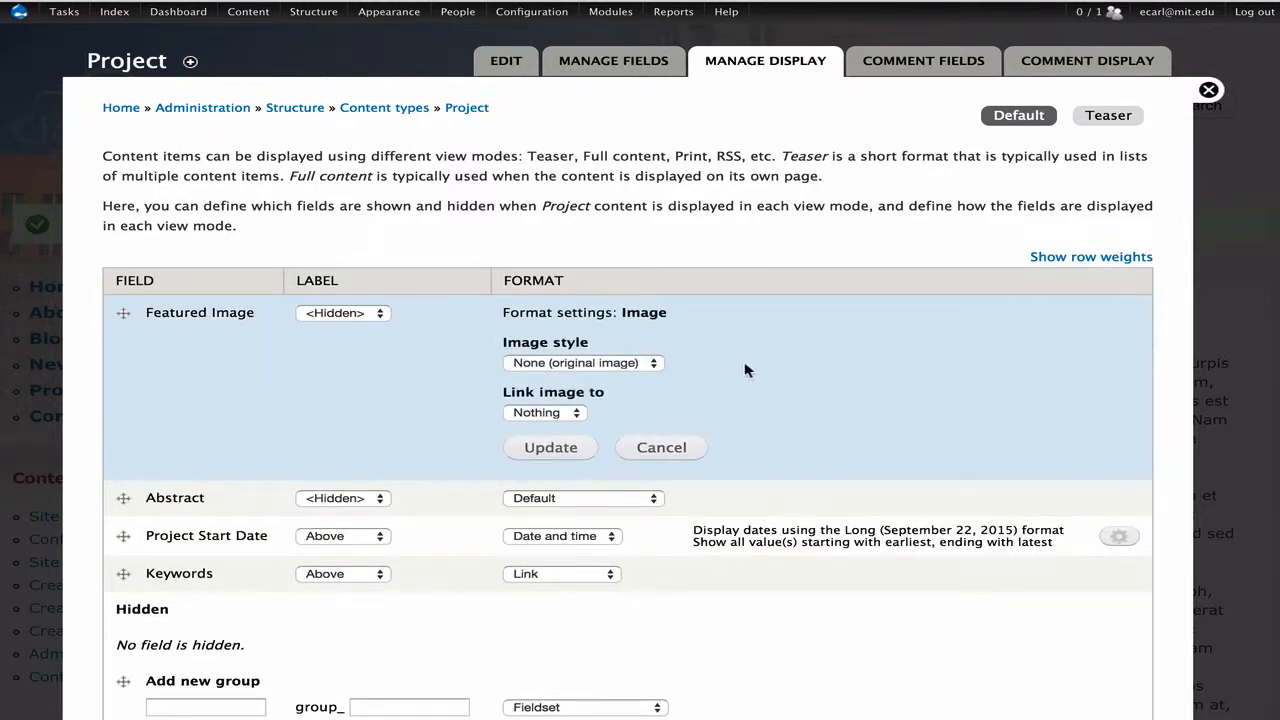
click(632, 363)
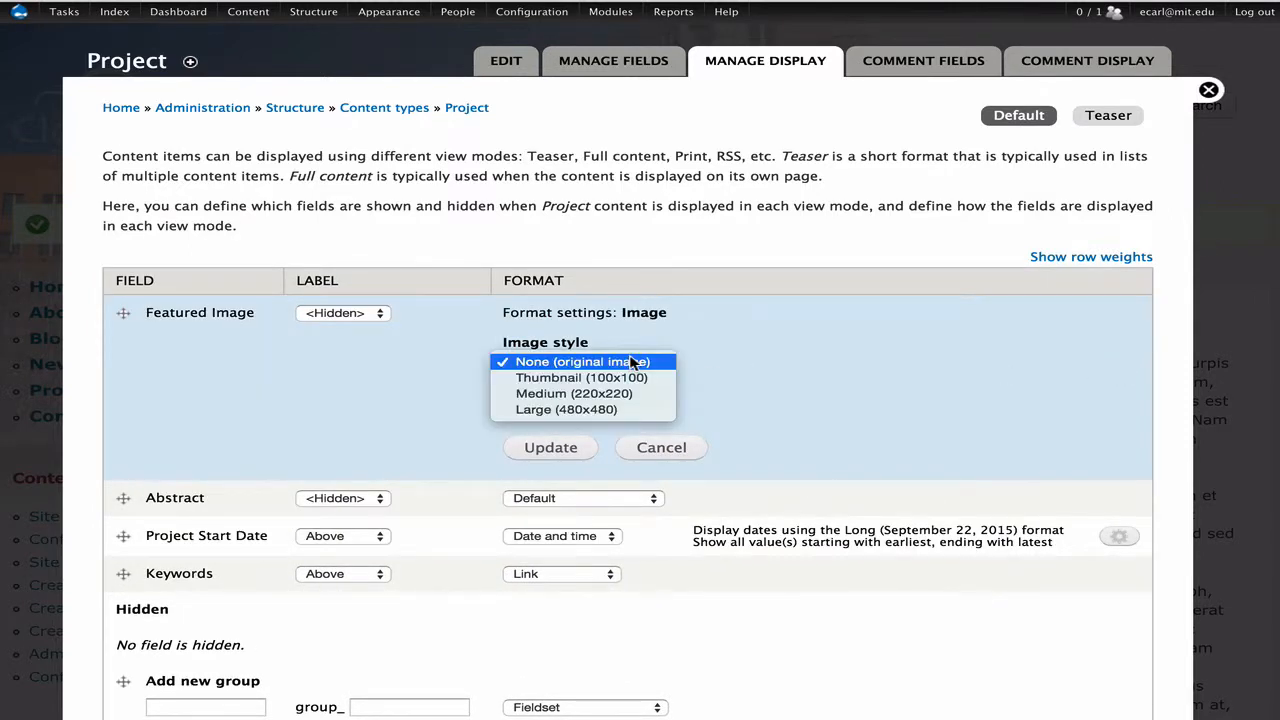
click(628, 394)
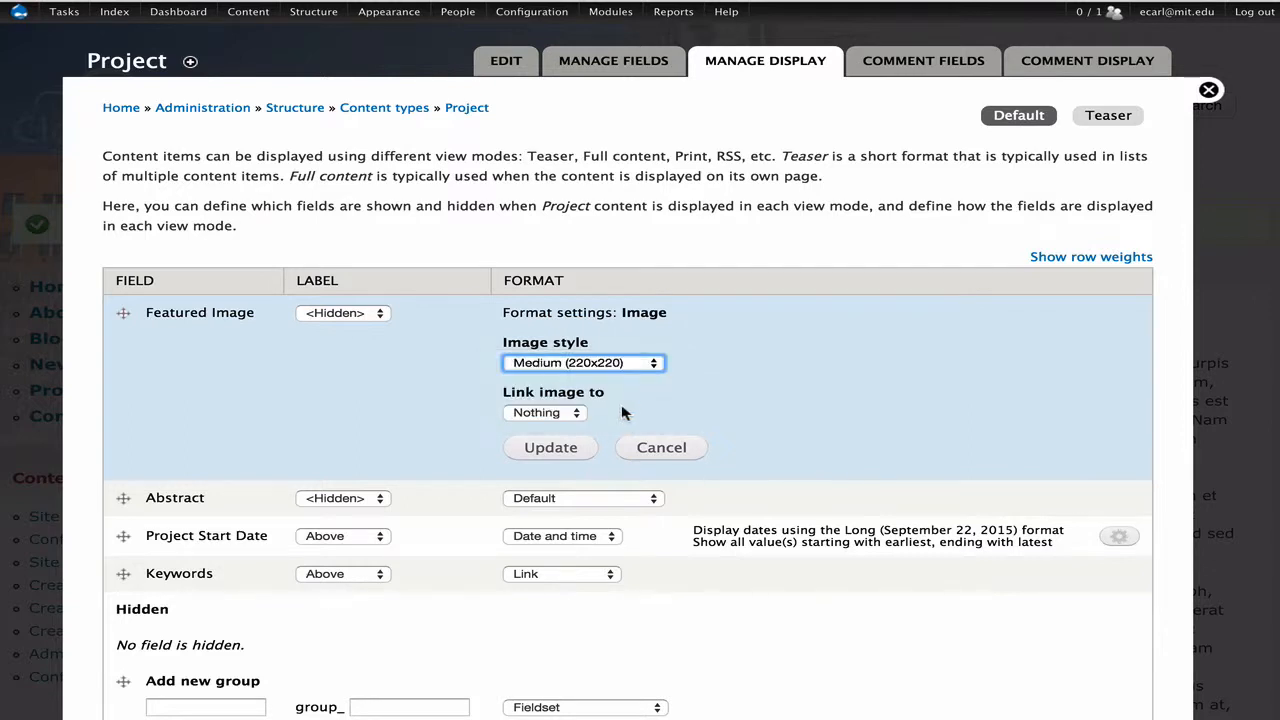
click(551, 449)
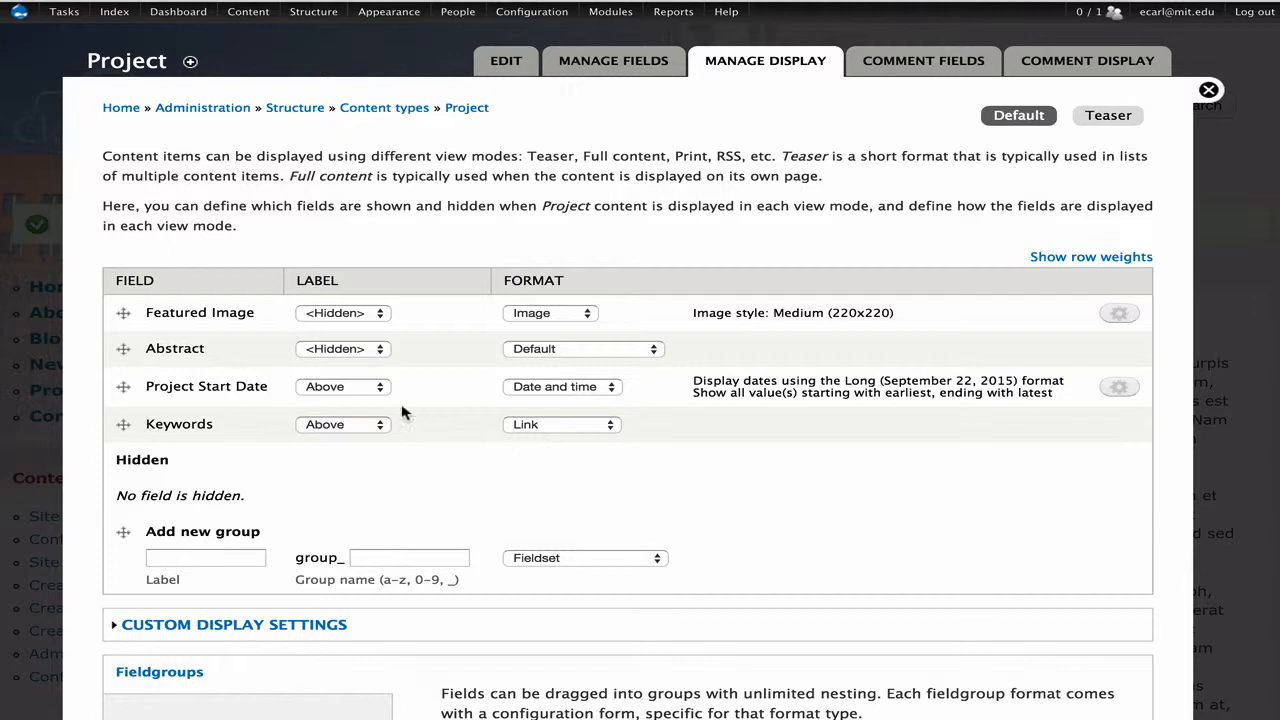
Step: Set the labels of Project Start Date and Keywords to Inline
click(345, 389)
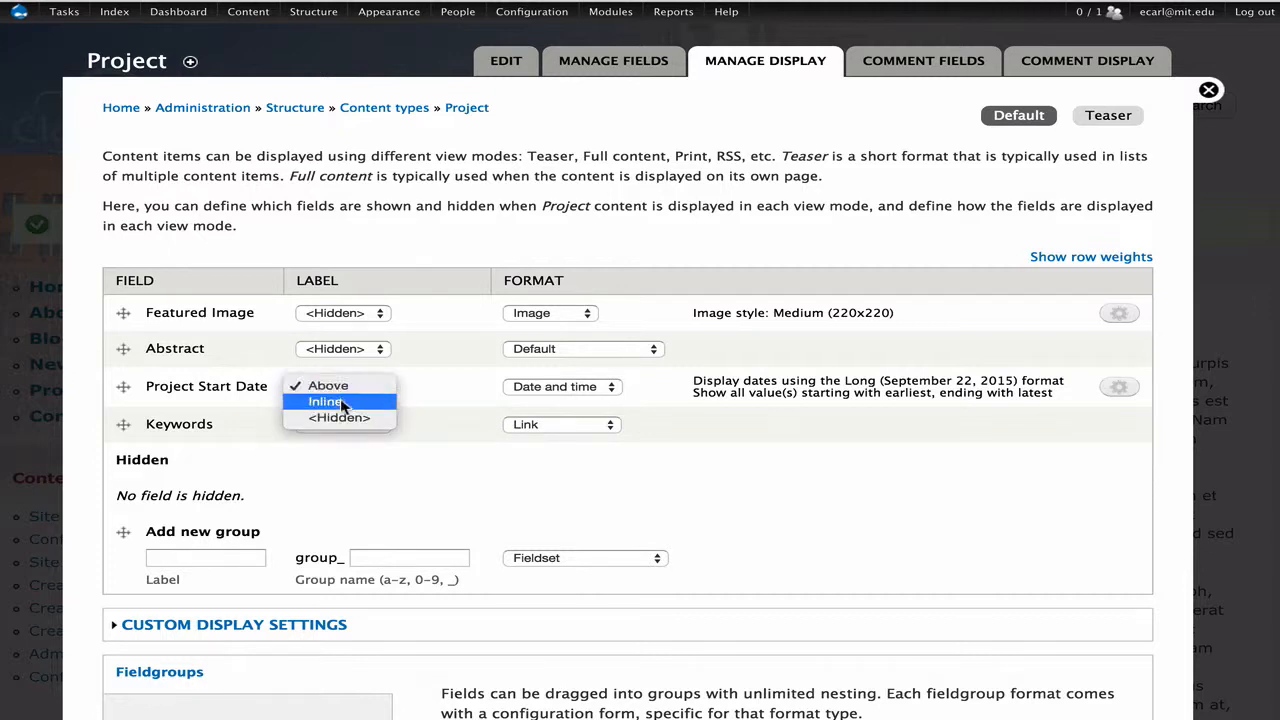
click(337, 401)
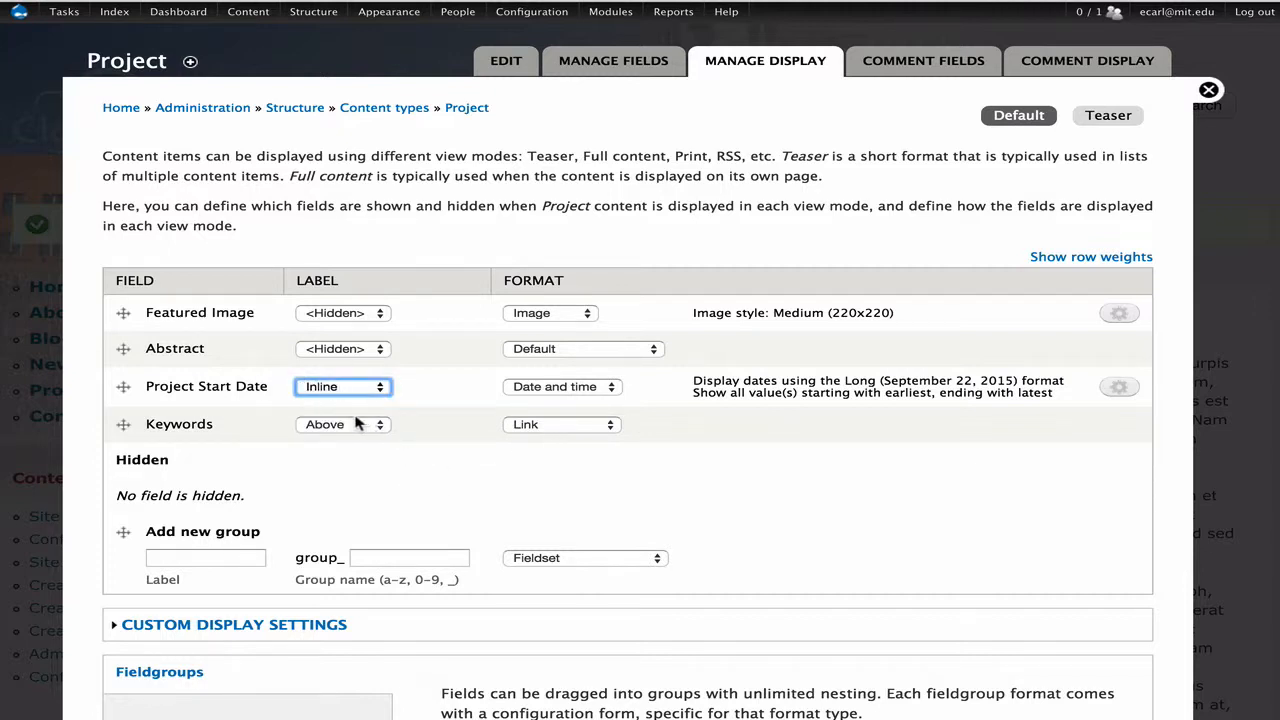
click(355, 425)
click(330, 440)
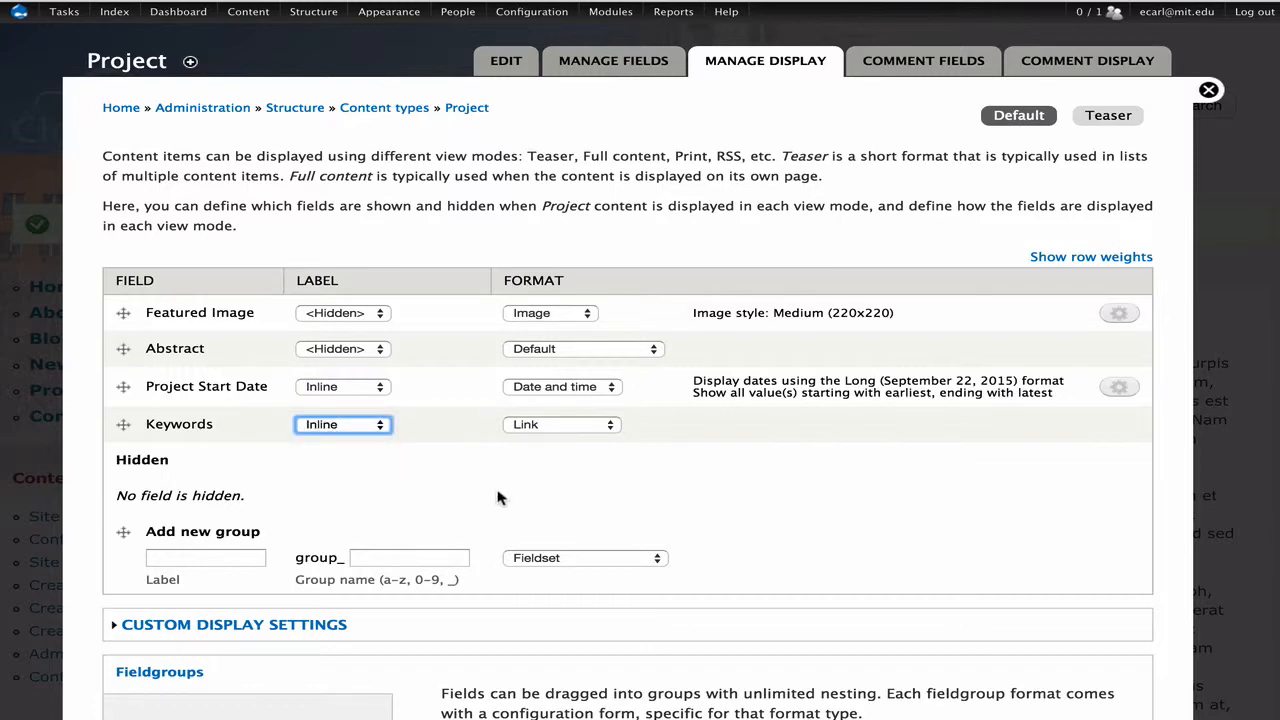
Step: Move Project Start Date above Abstract and save the Project display settings
scroll(252, 512, down, 5)
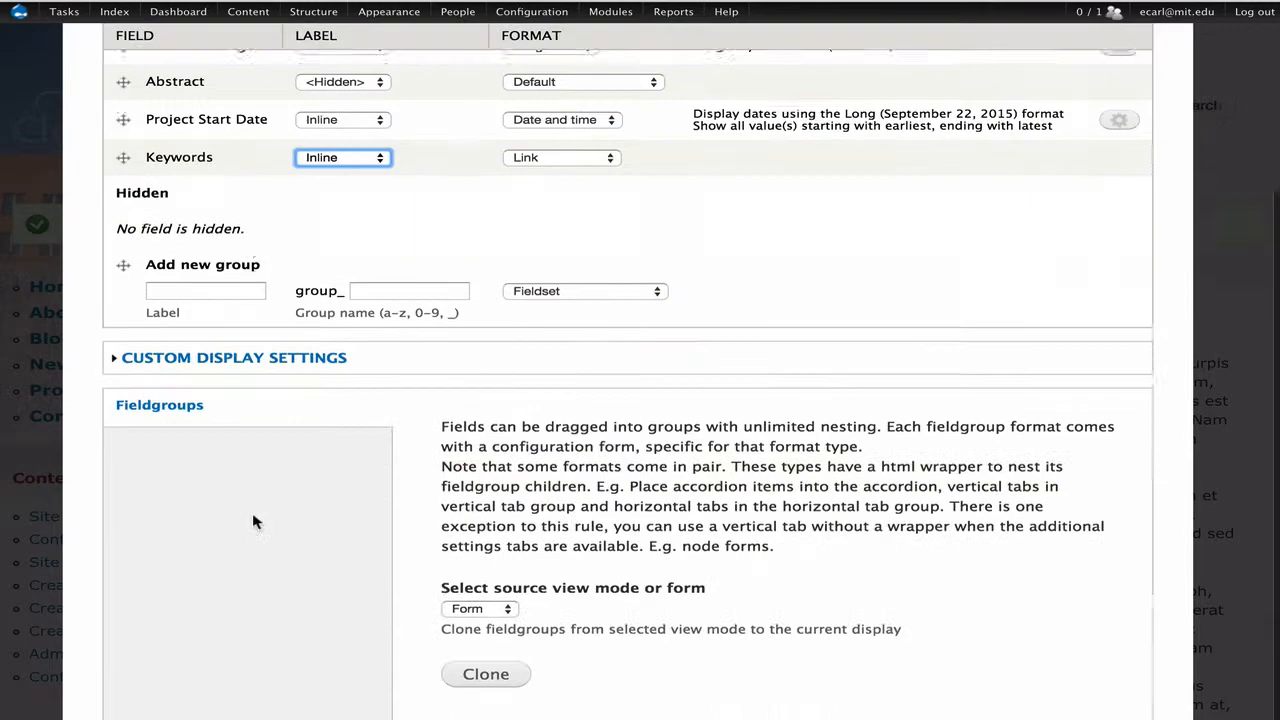
scroll(252, 512, up, 5)
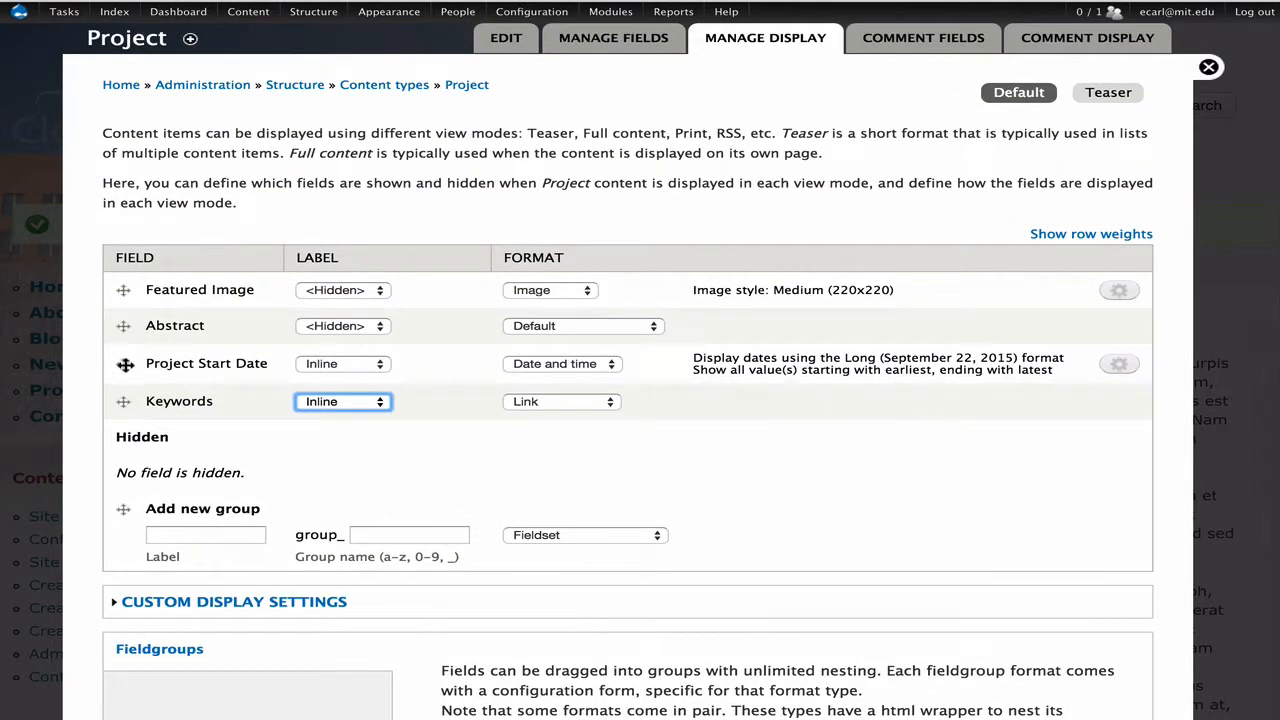
drag(123, 365, 123, 326)
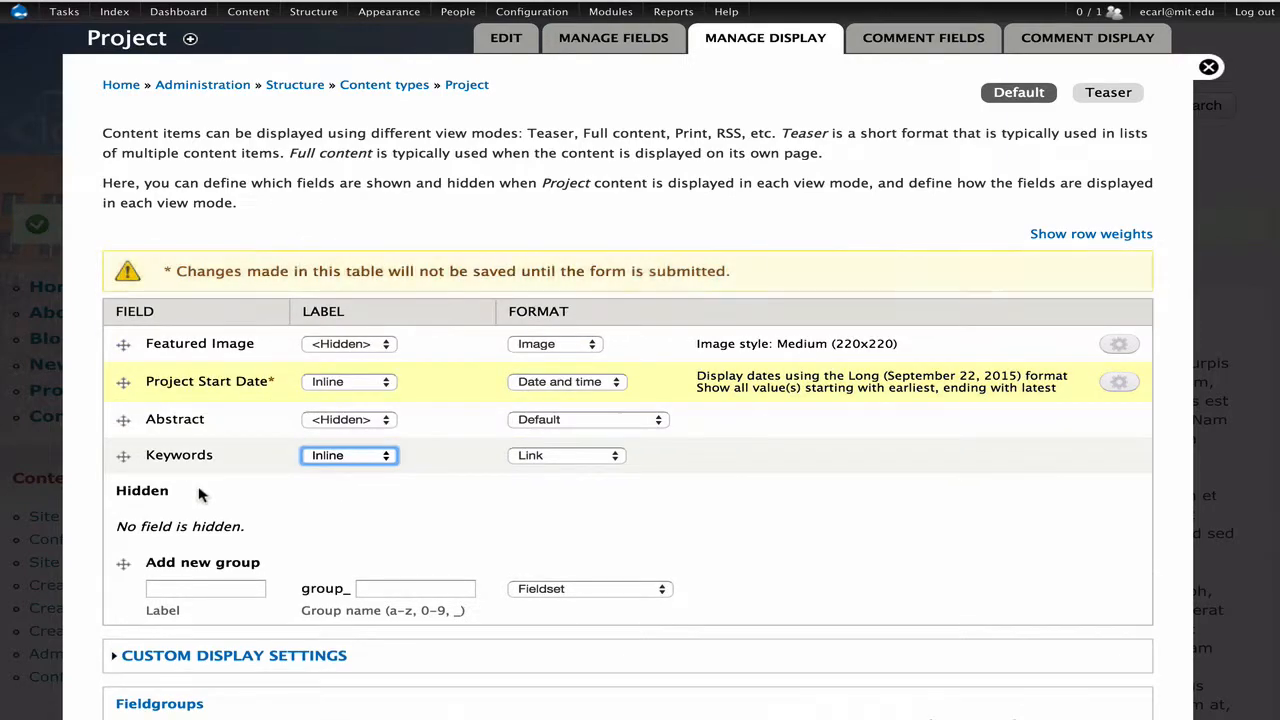
scroll(199, 494, down, 5)
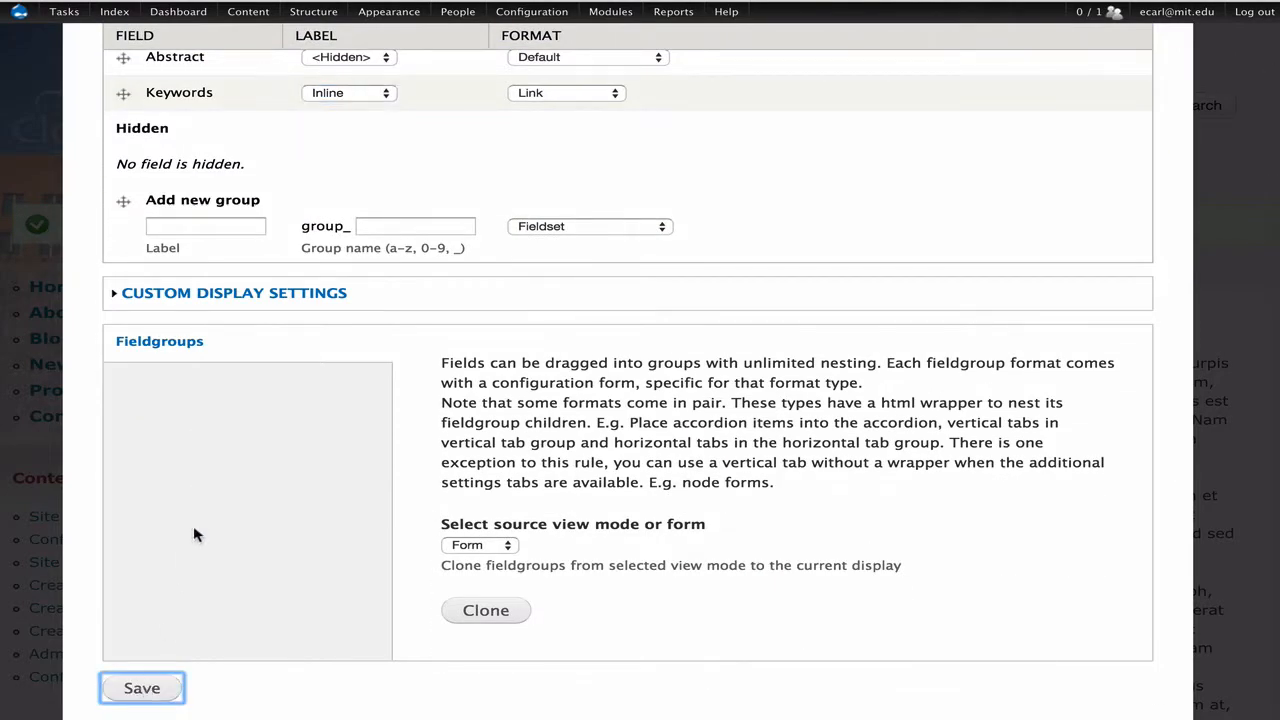
scroll(194, 531, up, 5)
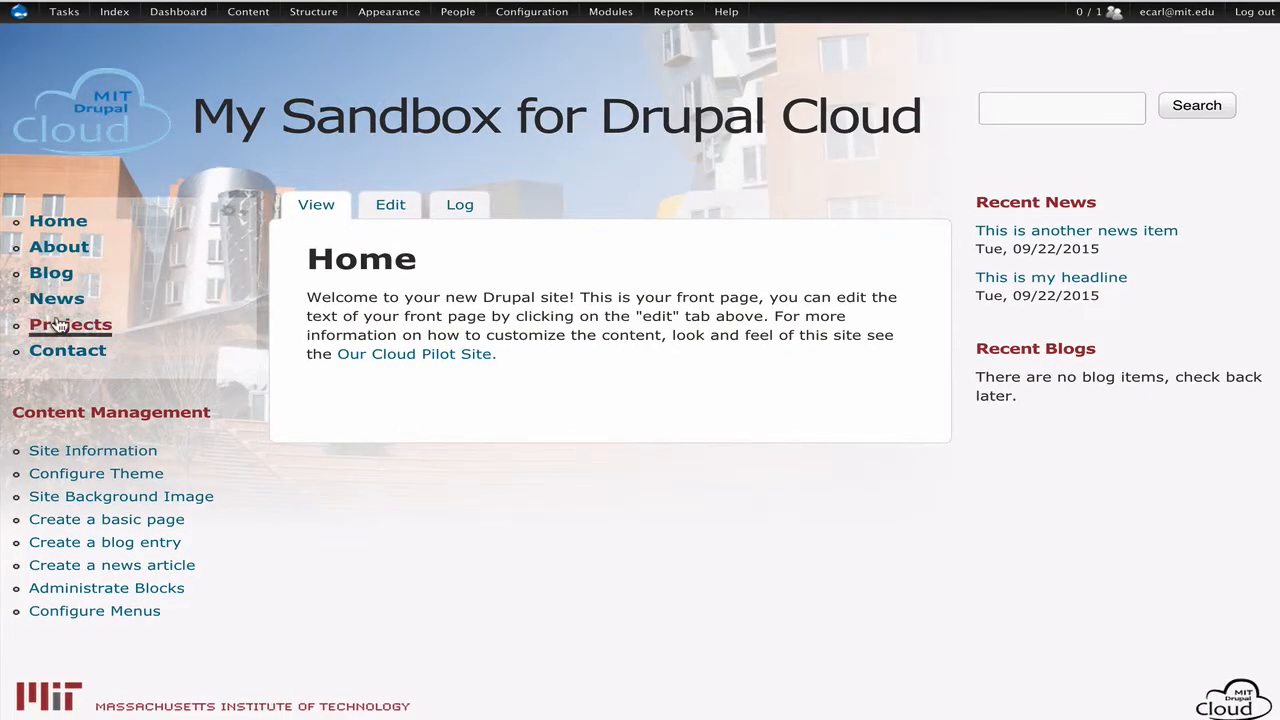
Step: Open the site's Projects page and examine how both projects are listed, from the abstracts to the keywords
click(60, 324)
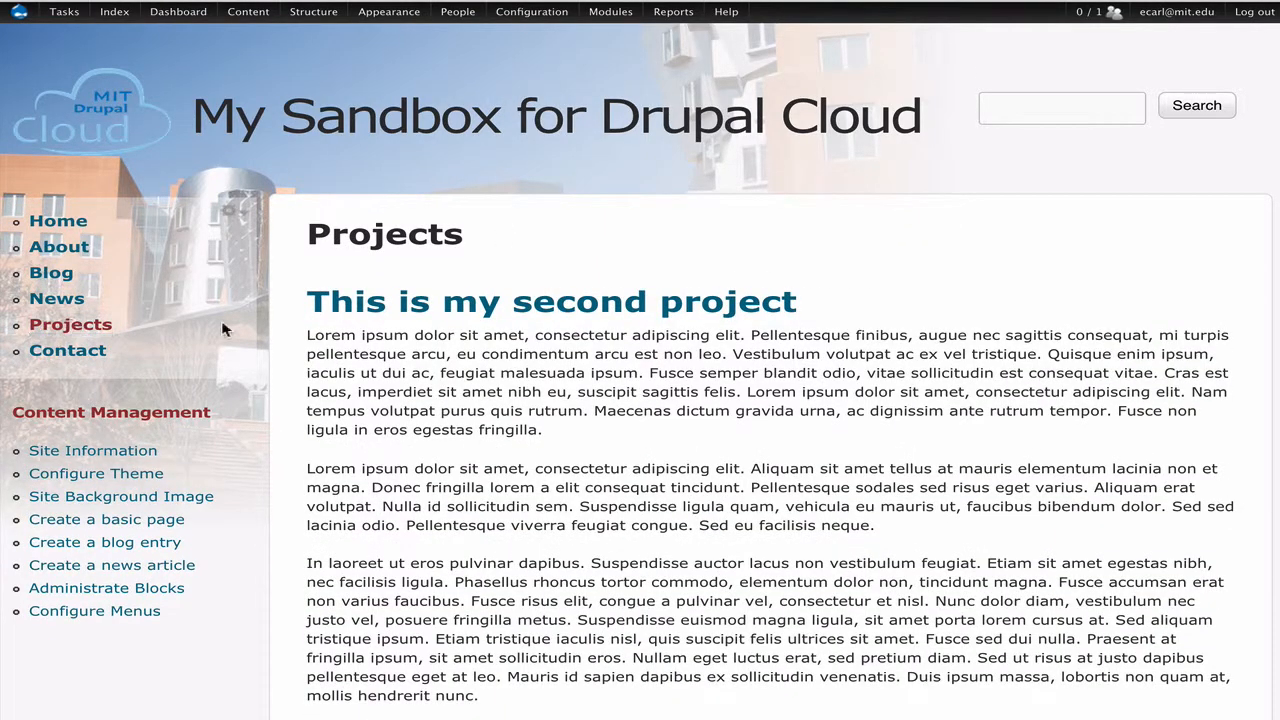
scroll(521, 403, down, 5)
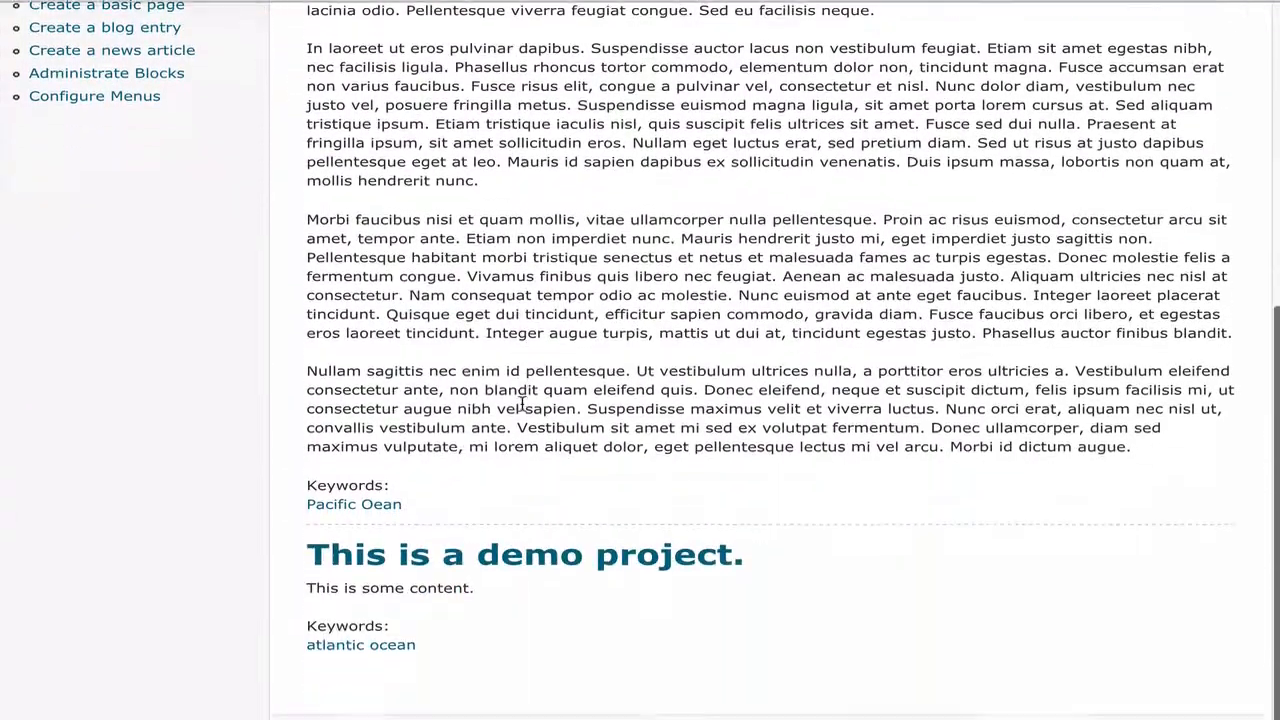
scroll(521, 403, down, 1)
scroll(521, 403, up, 5)
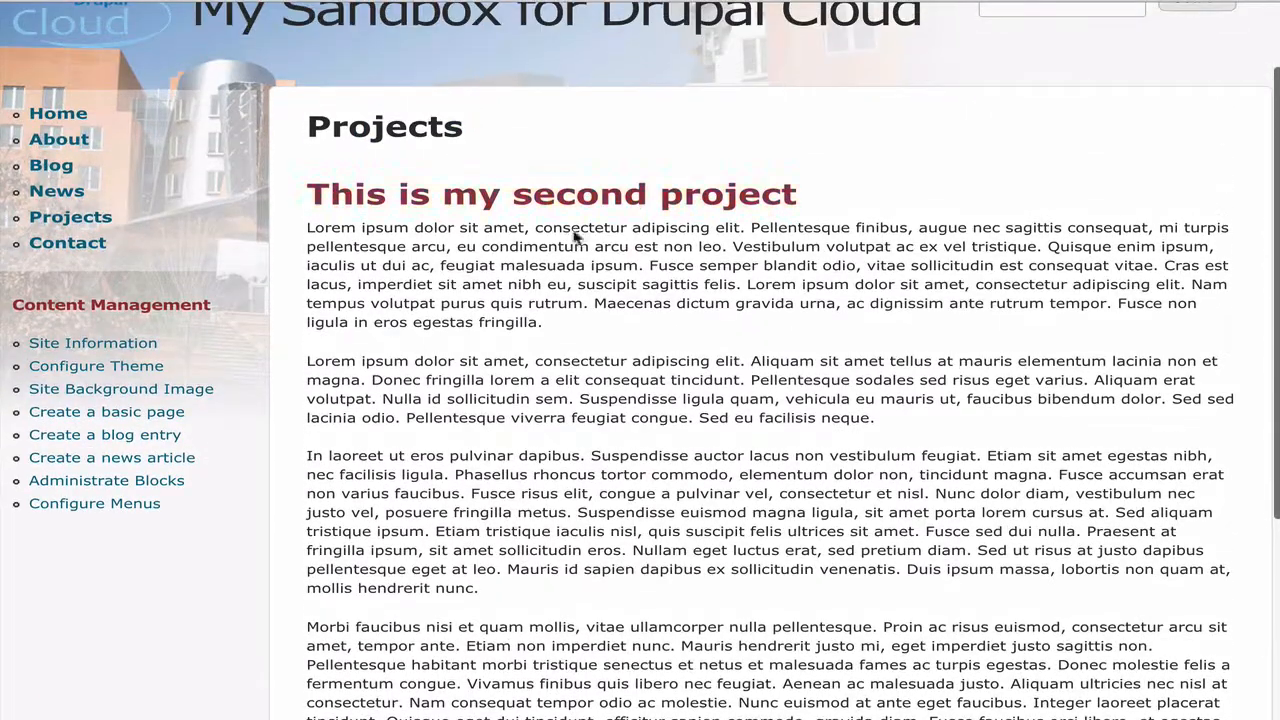
scroll(586, 512, up, 1)
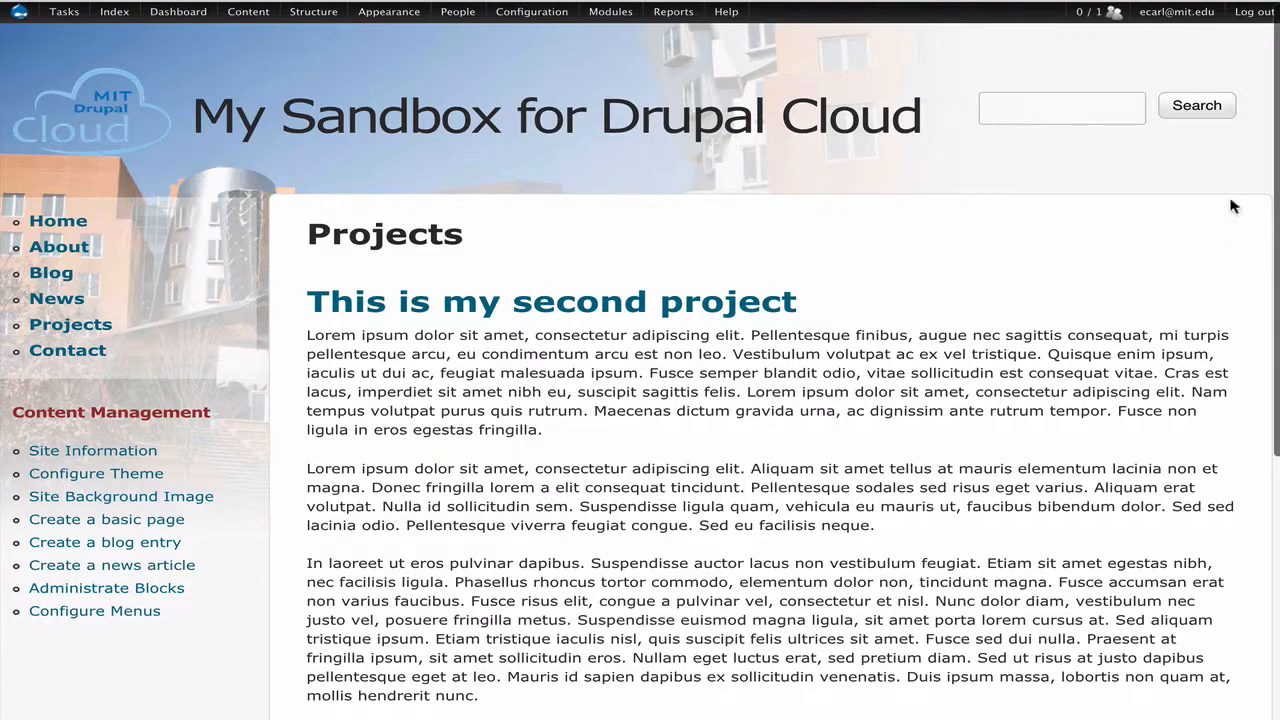
Step: Open the Projects view for editing and set the Content: Body field's formatter to Summary or trimmed
mouse_move(1277, 295)
mouse_down()
mouse_move(1022, 295)
mouse_move(1279, 295)
mouse_up()
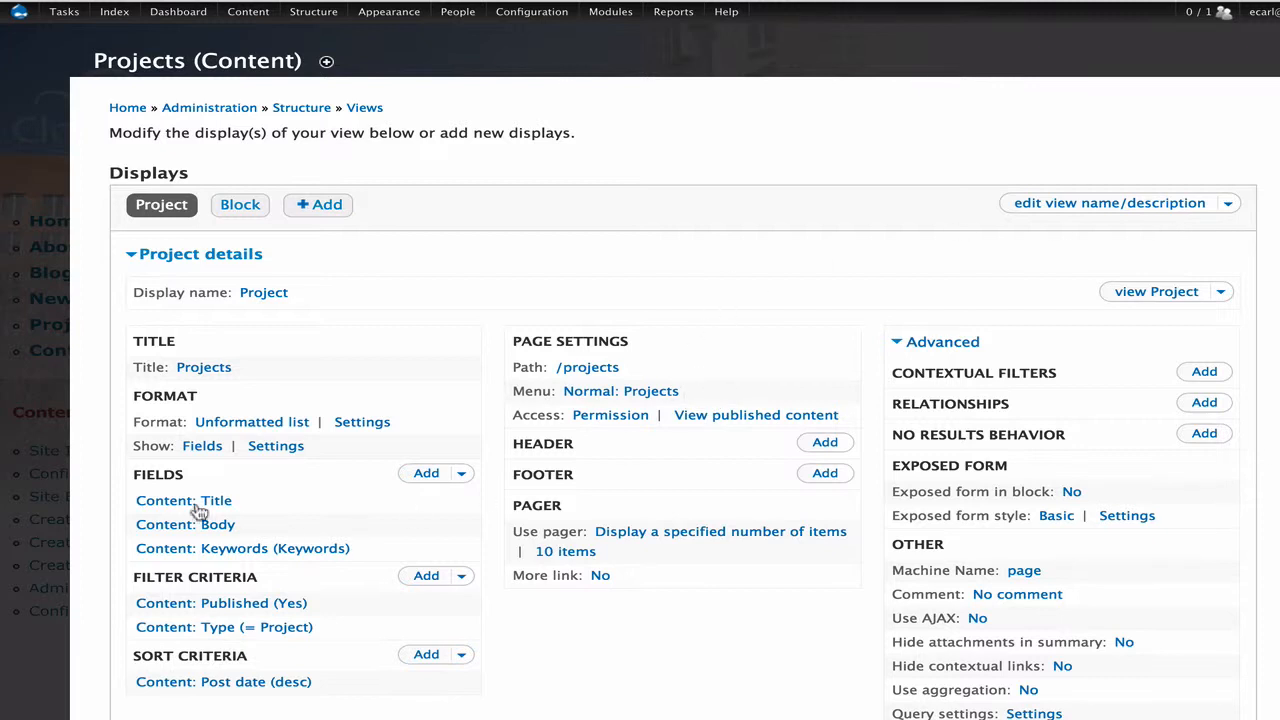
click(168, 526)
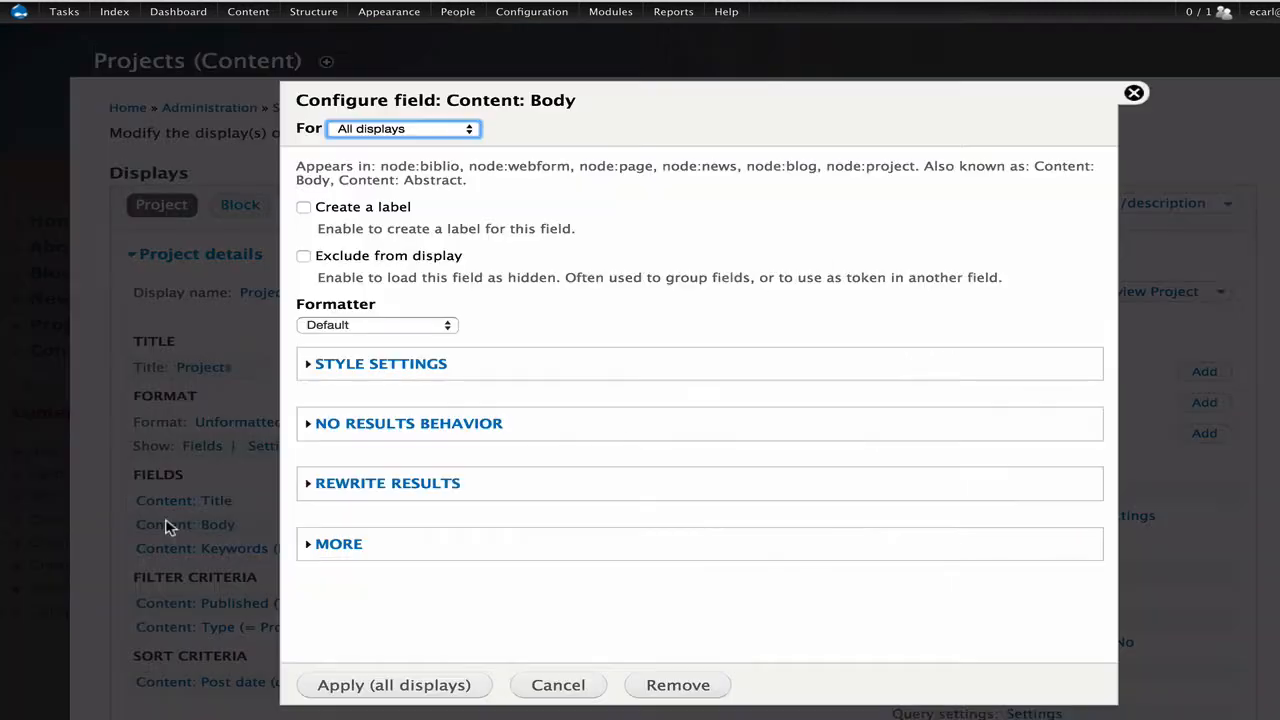
click(421, 364)
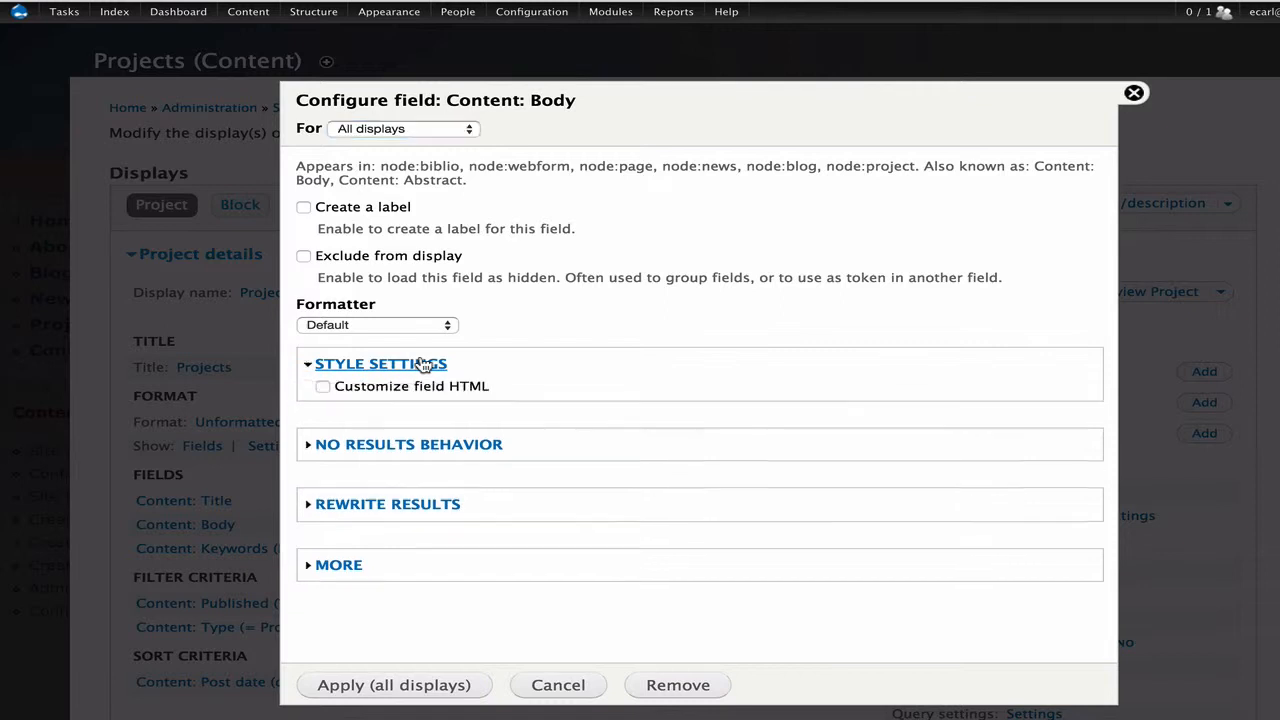
click(421, 364)
click(406, 325)
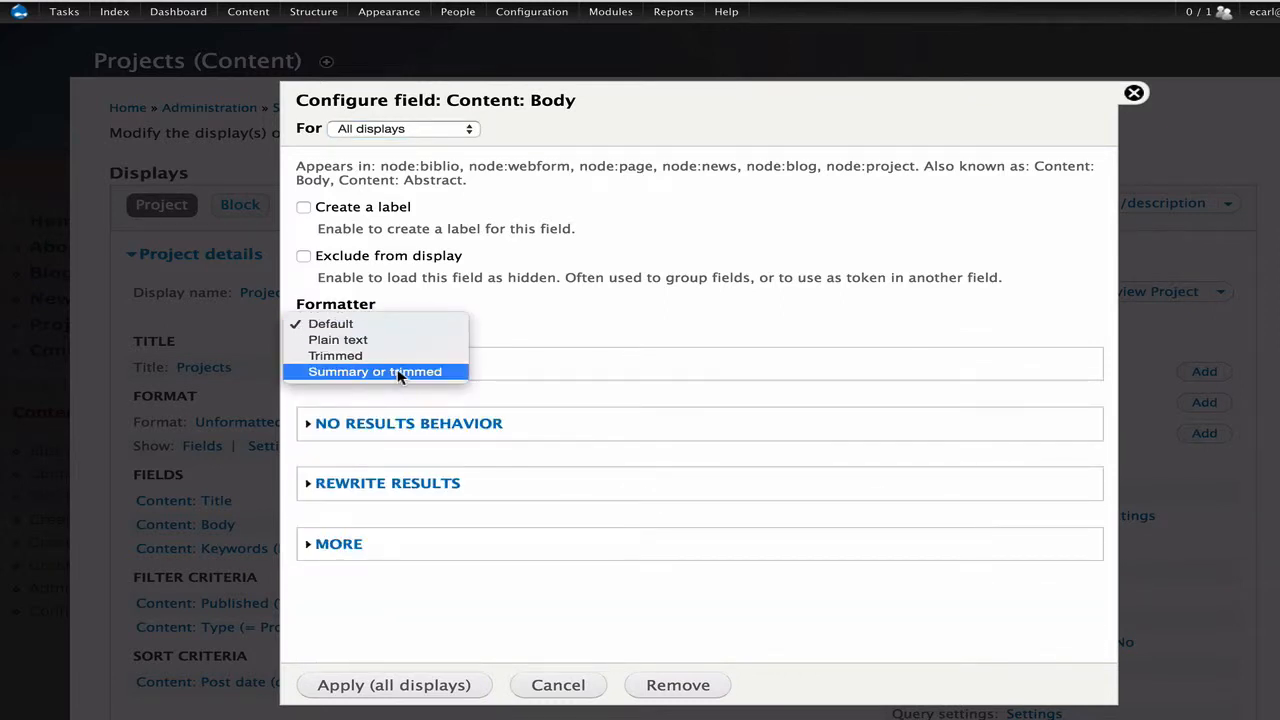
click(399, 372)
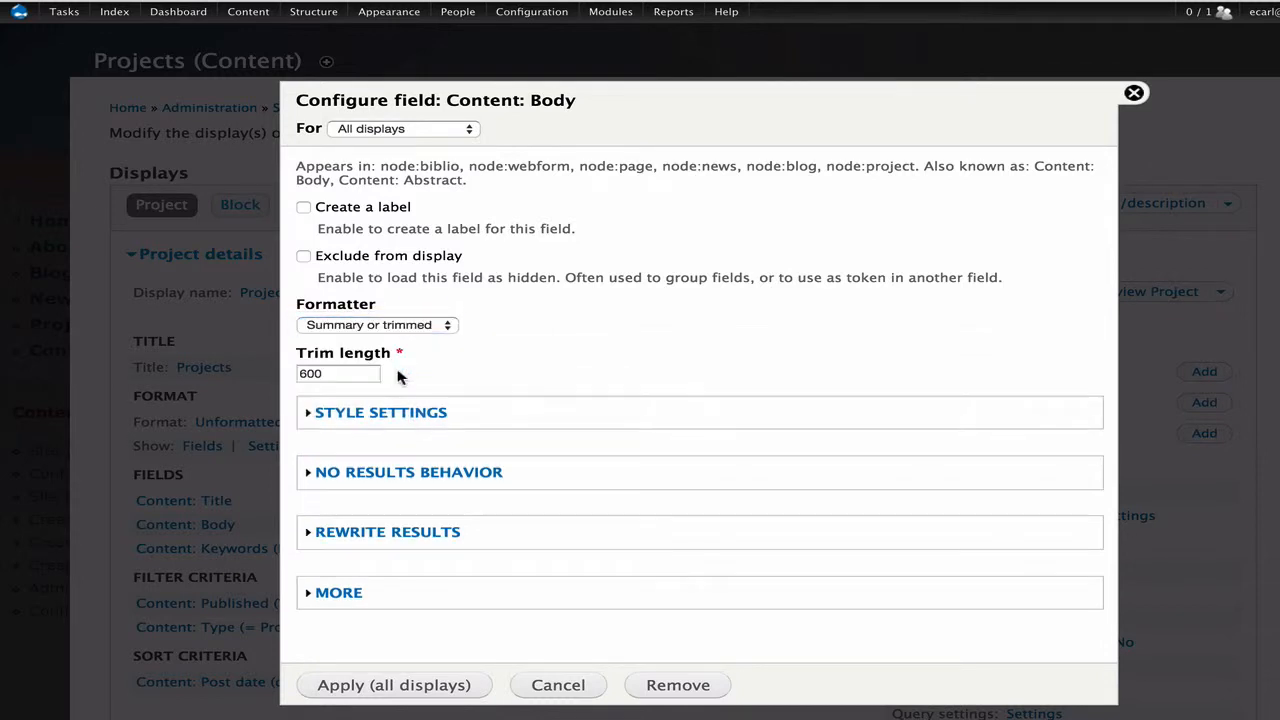
Step: Set the Body field's trim length to 300, apply it to all displays, and save the Projects view
click(305, 372)
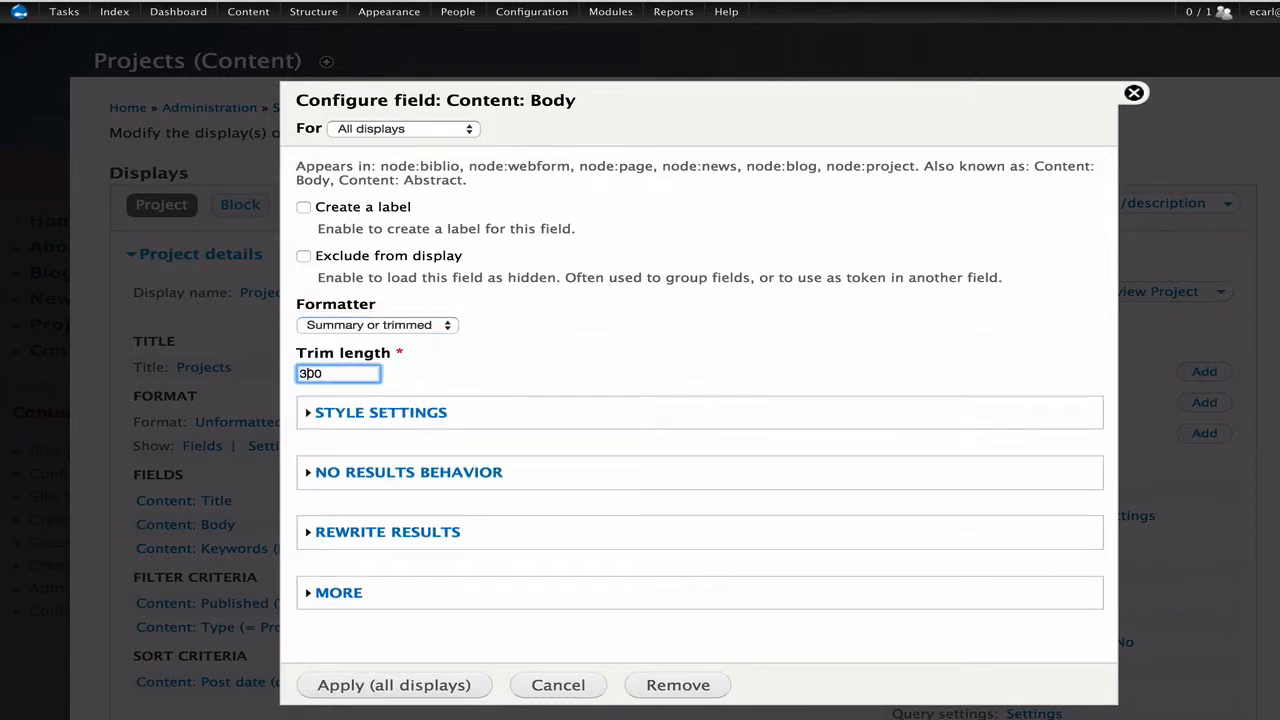
scroll(417, 422, down, 5)
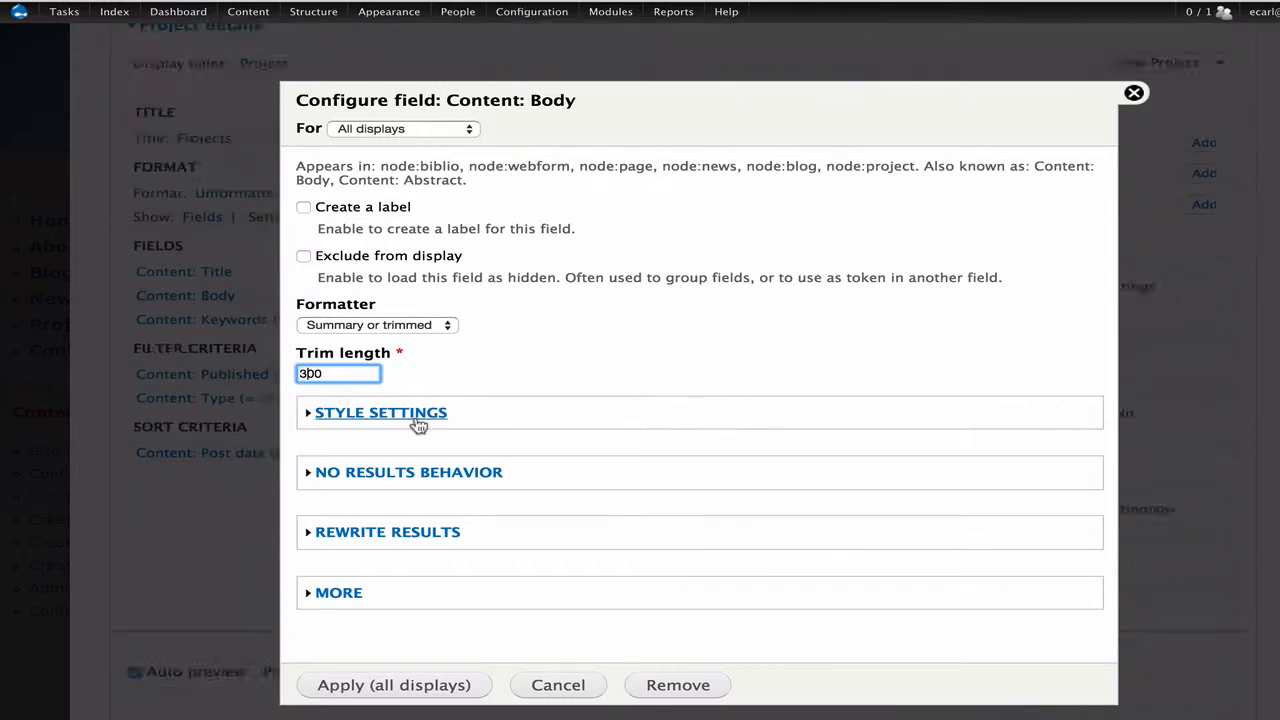
click(418, 690)
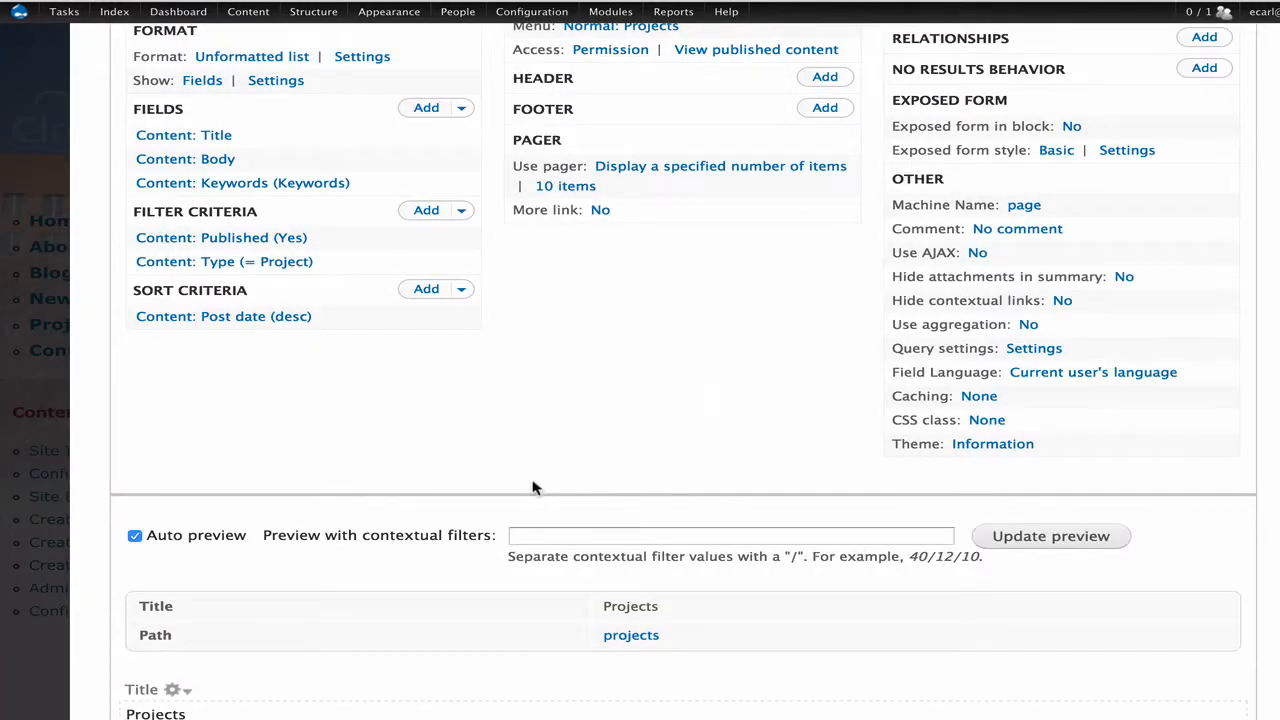
click(1100, 203)
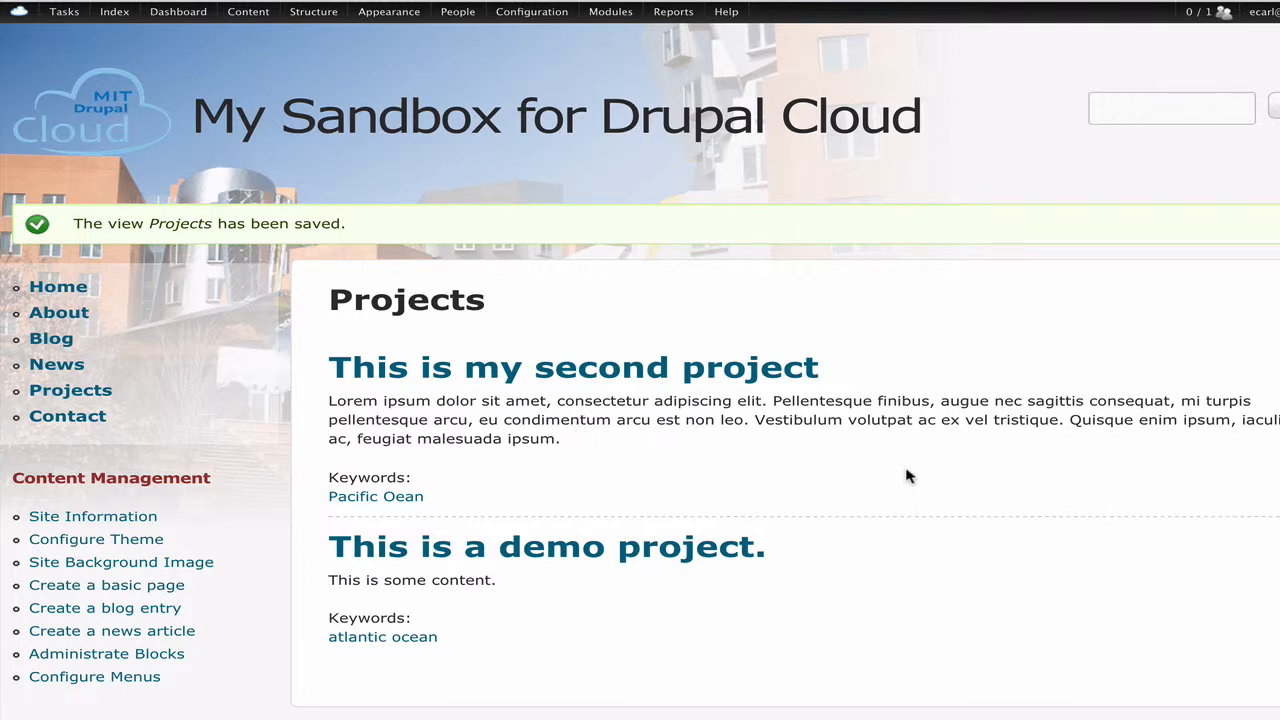
Step: Open "This is my second project" from the Projects list and check its page layout down to the keywords
click(520, 378)
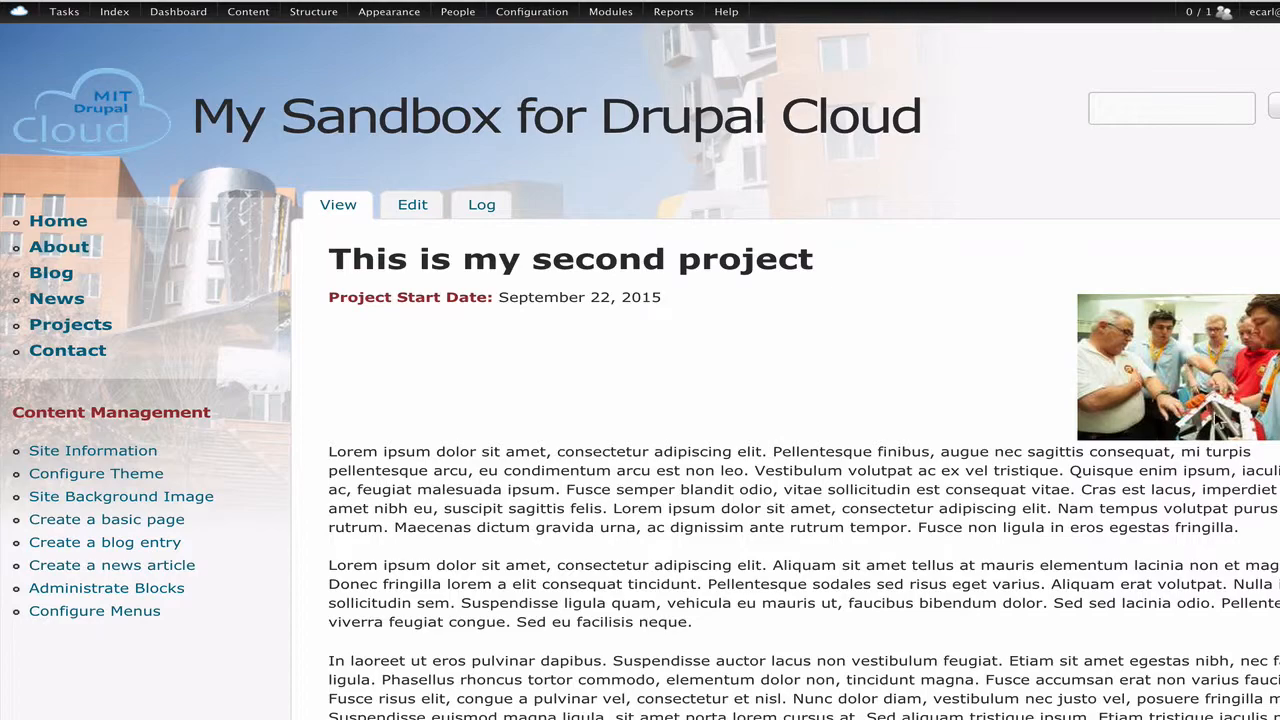
scroll(1214, 420, down, 2)
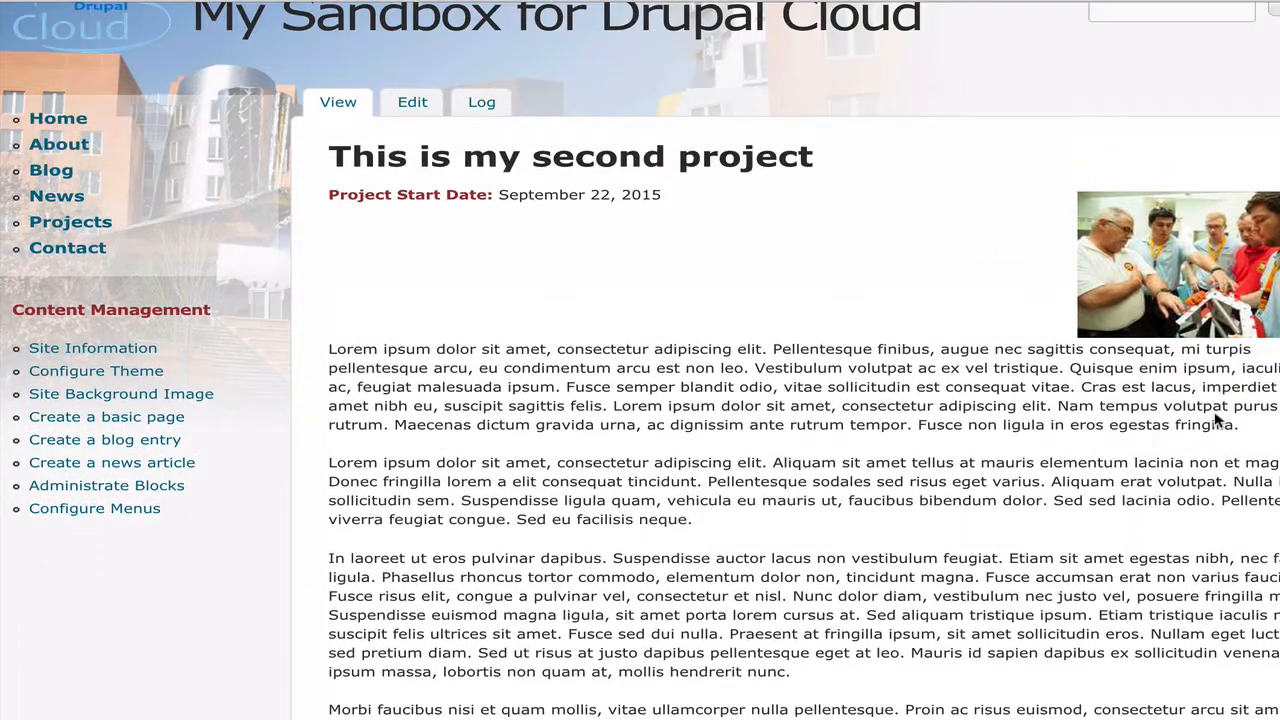
scroll(1216, 418, down, 5)
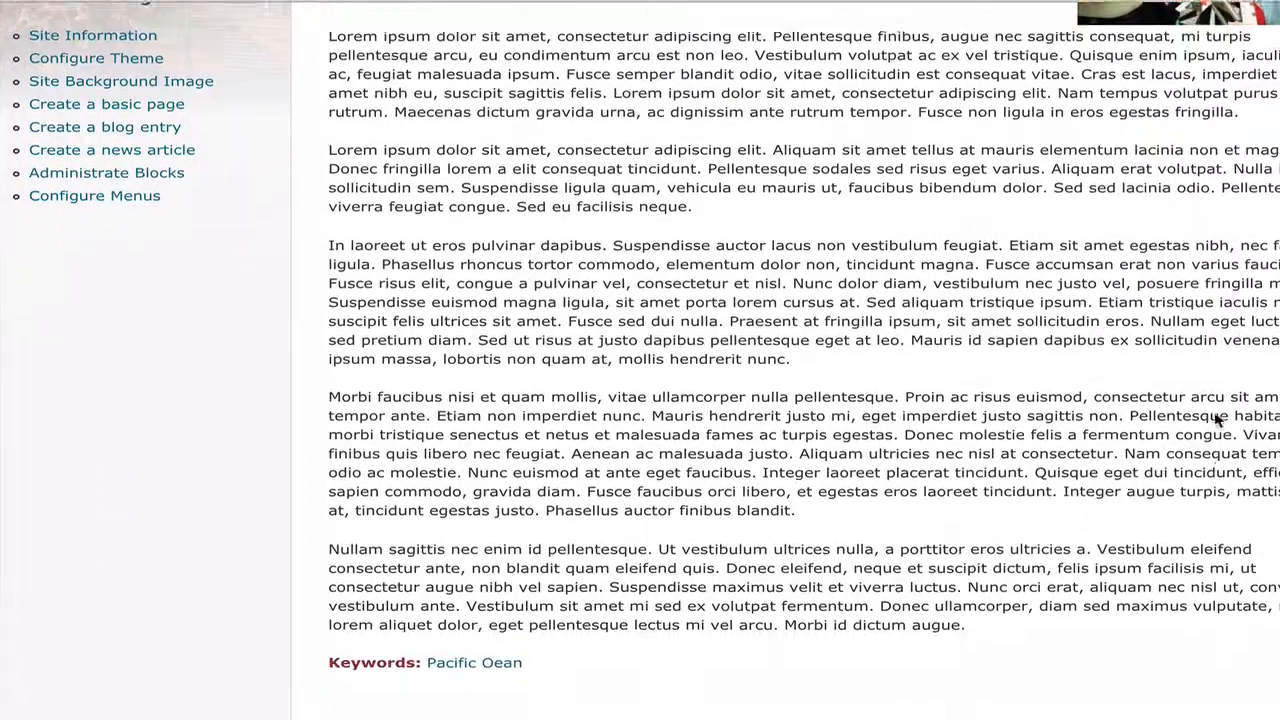
scroll(1216, 414, up, 6)
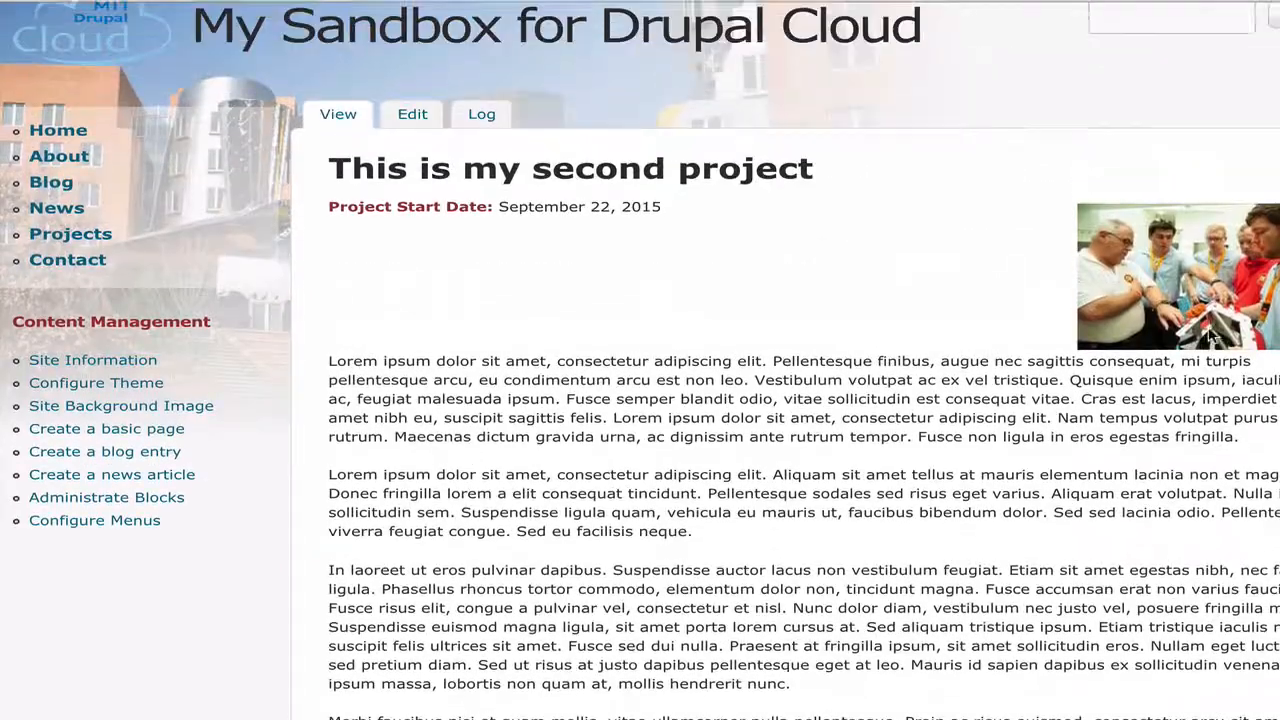